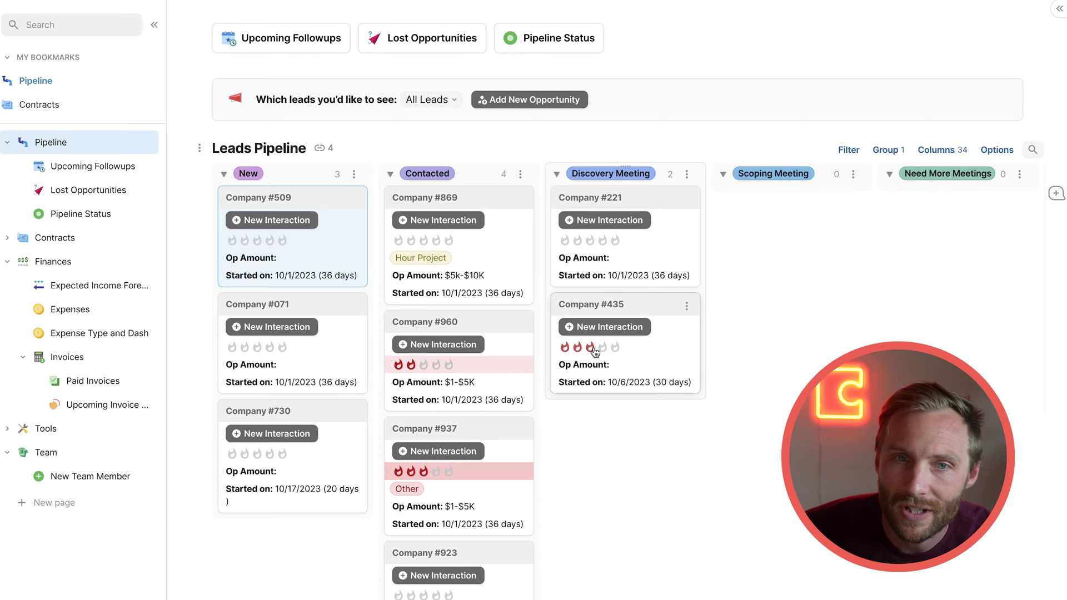
Rate Company #869 at five flames and Companies #221 and #435 at three flames
{"action": "scroll", "coordinate": [593, 348], "scroll_direction": "right", "scroll_amount": 3}
{"action": "scroll", "coordinate": [593, 348], "scroll_direction": "left", "scroll_amount": 3}
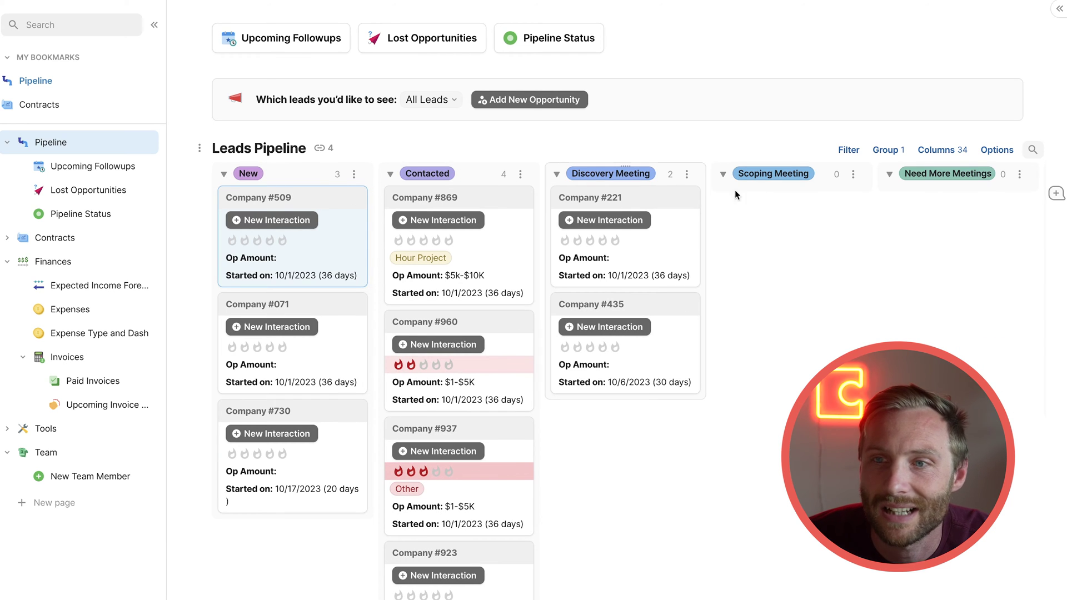
{"action": "scroll", "coordinate": [819, 190], "scroll_direction": "right", "scroll_amount": 3}
{"action": "scroll", "coordinate": [798, 183], "scroll_direction": "right", "scroll_amount": 8}
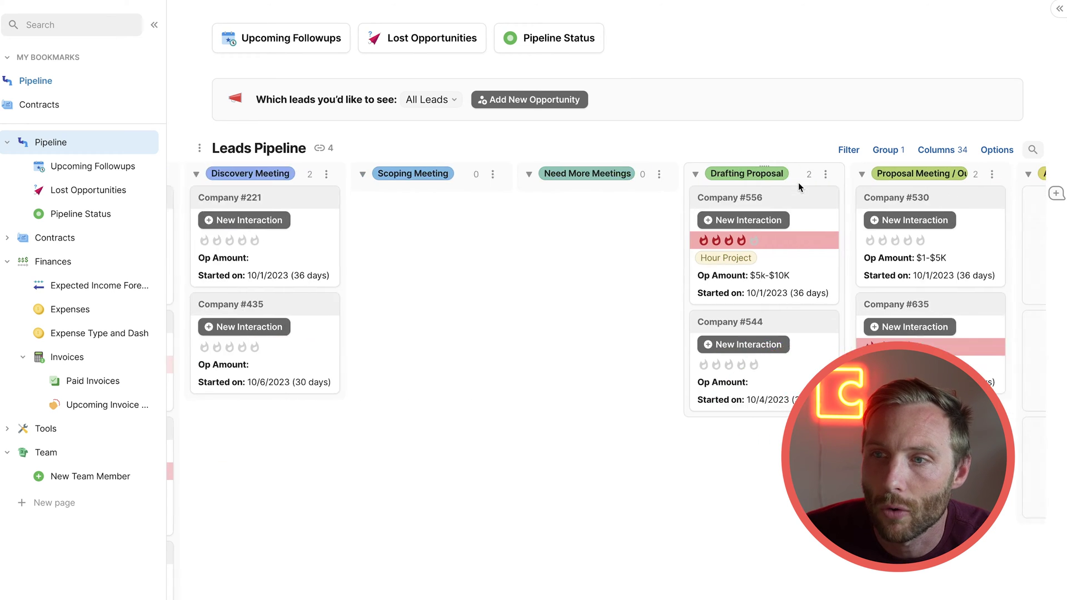
{"action": "scroll", "coordinate": [658, 322], "scroll_direction": "left", "scroll_amount": 10}
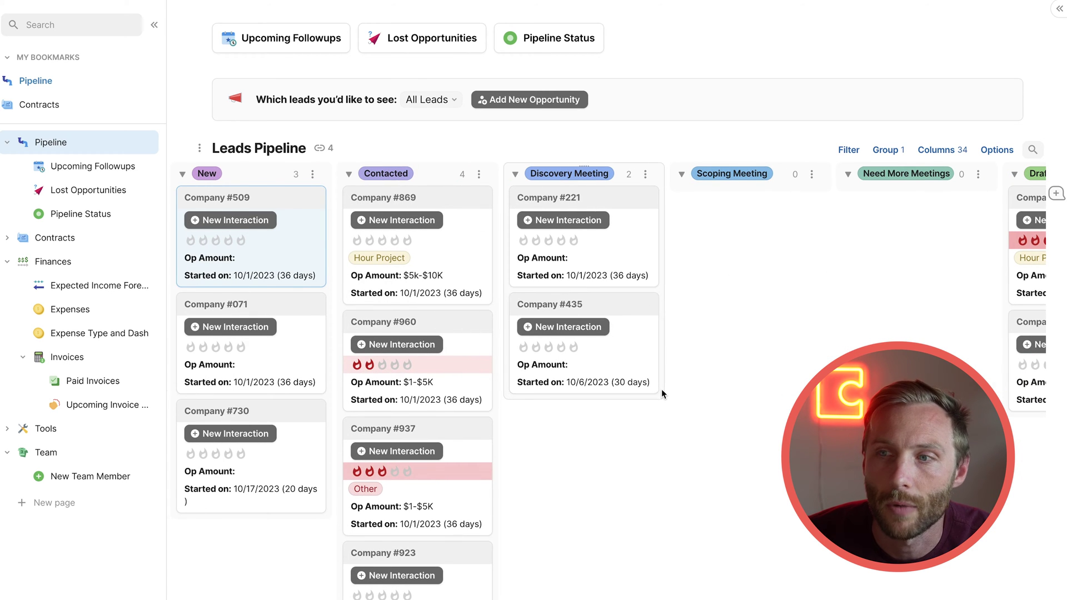
{"action": "scroll", "coordinate": [661, 389], "scroll_direction": "right", "scroll_amount": 10}
{"action": "scroll", "coordinate": [649, 411], "scroll_direction": "right", "scroll_amount": 8}
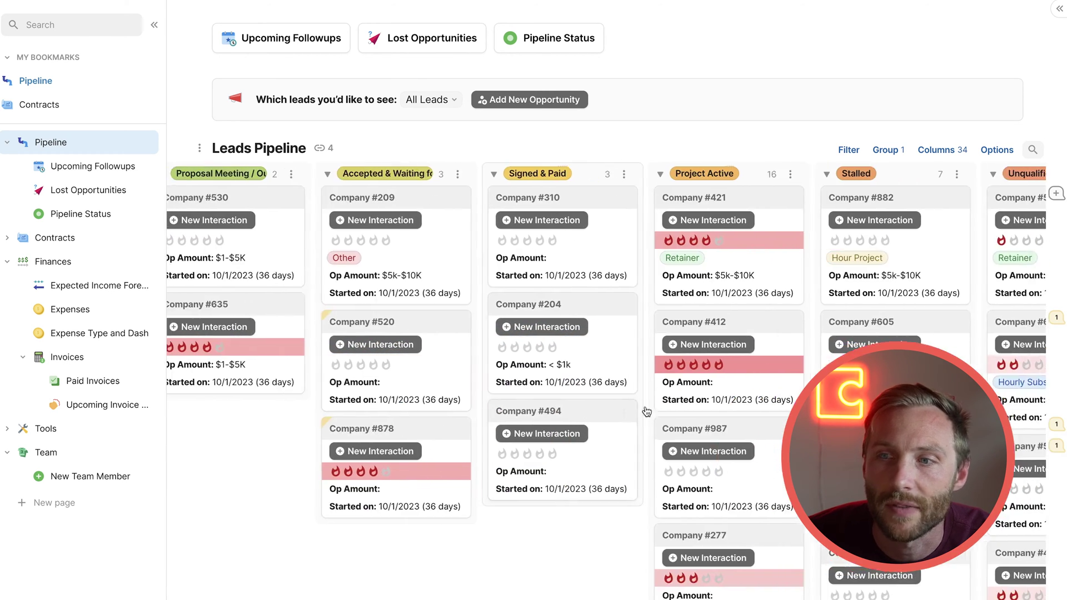
{"action": "scroll", "coordinate": [645, 411], "scroll_direction": "left", "scroll_amount": 18}
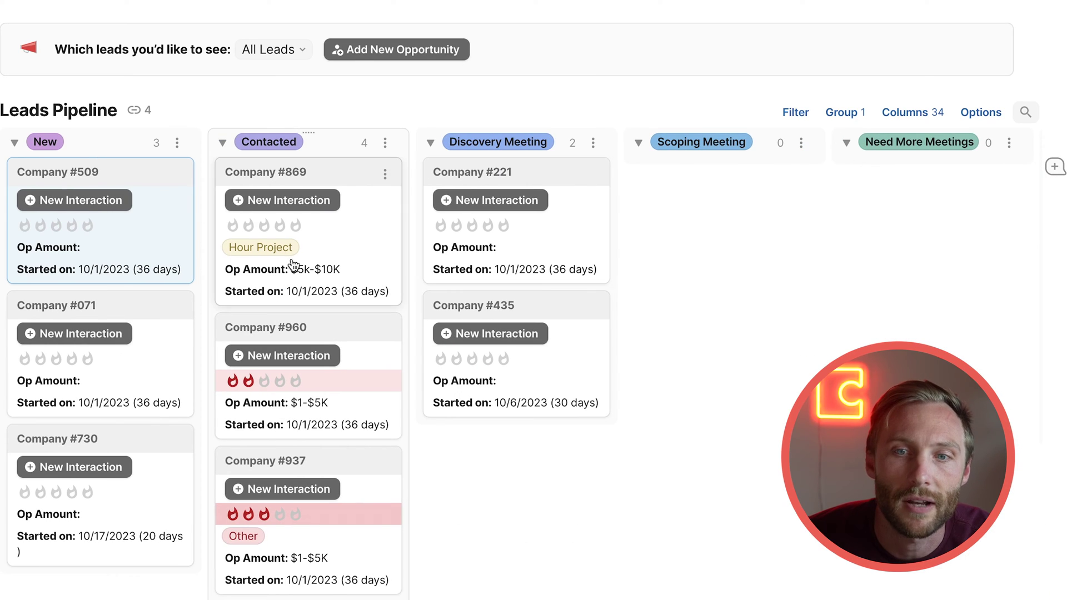
{"action": "left_click", "coordinate": [295, 225]}
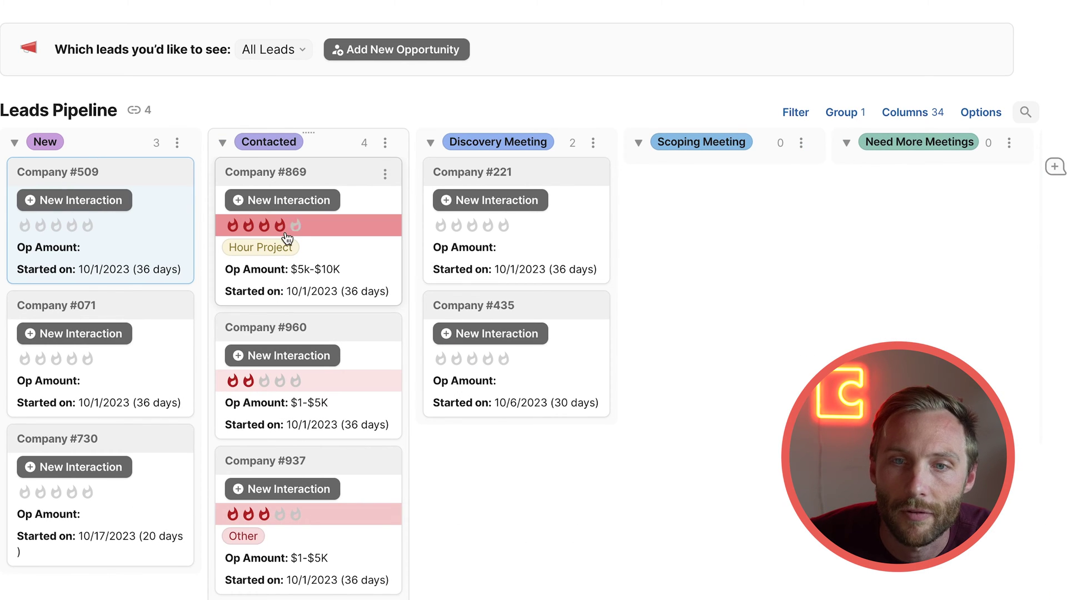
{"action": "left_click", "coordinate": [473, 225]}
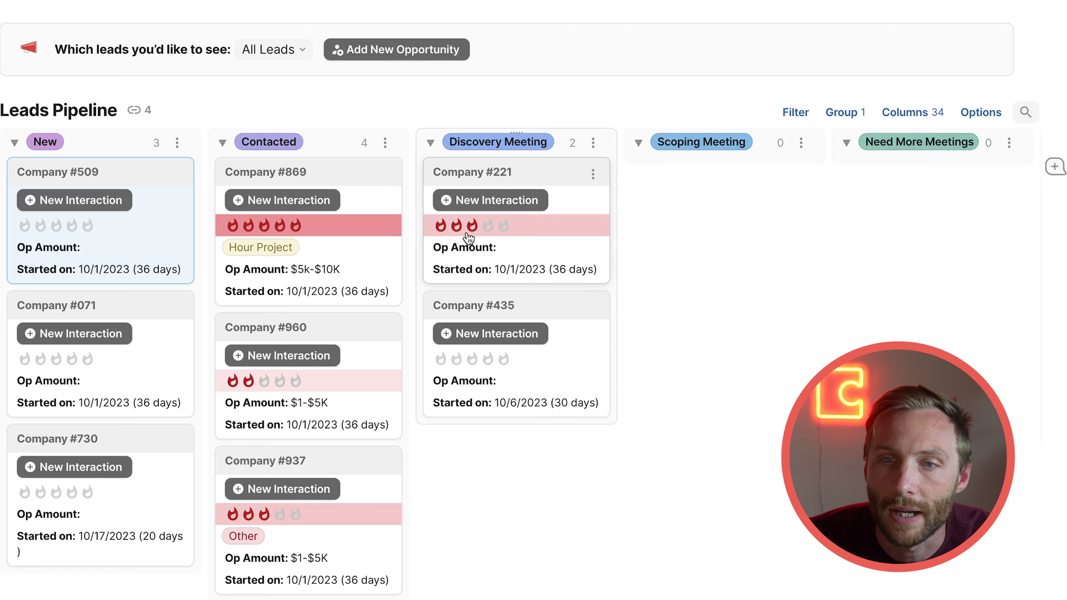
{"action": "left_click", "coordinate": [472, 359]}
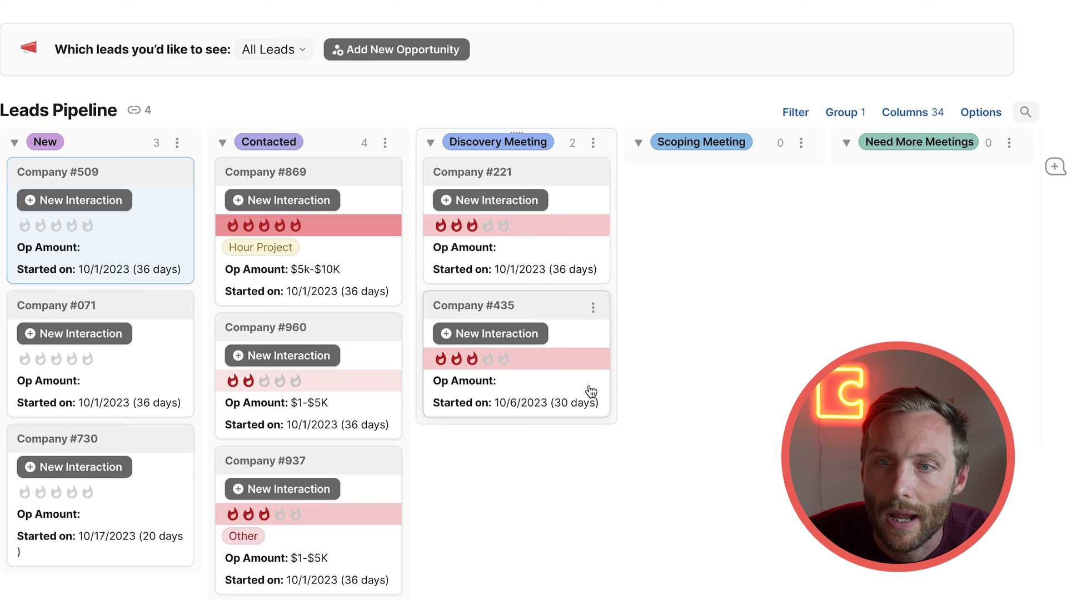
Move Company #435 into Need More Meetings, then start a new opportunity from Pipeline Status
{"action": "left_click_drag", "start_coordinate": [572, 392], "coordinate": [877, 266]}
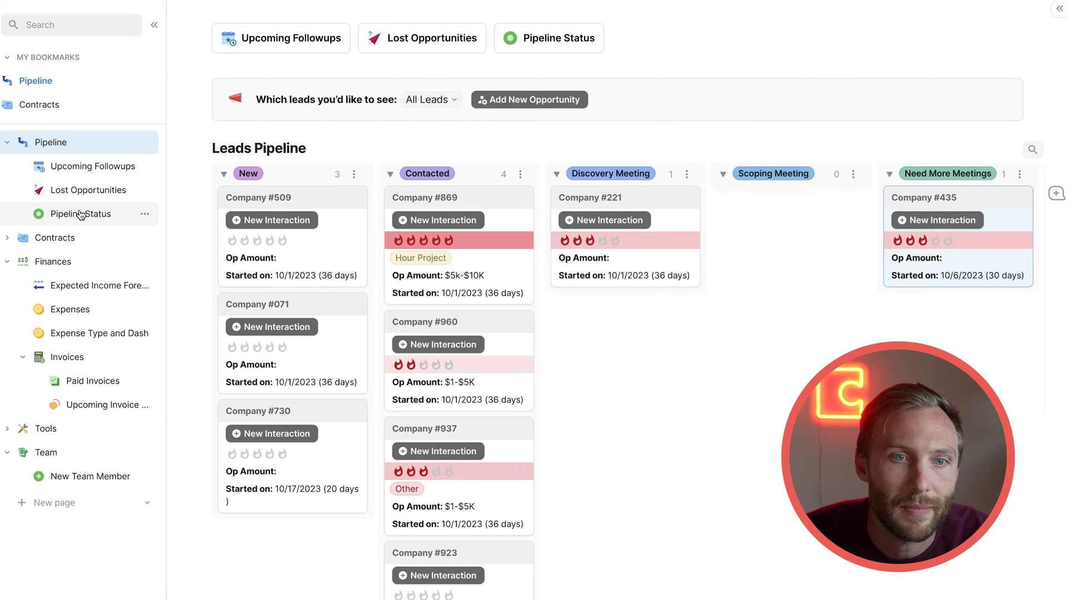
{"action": "left_click", "coordinate": [90, 214]}
{"action": "left_click", "coordinate": [499, 121]}
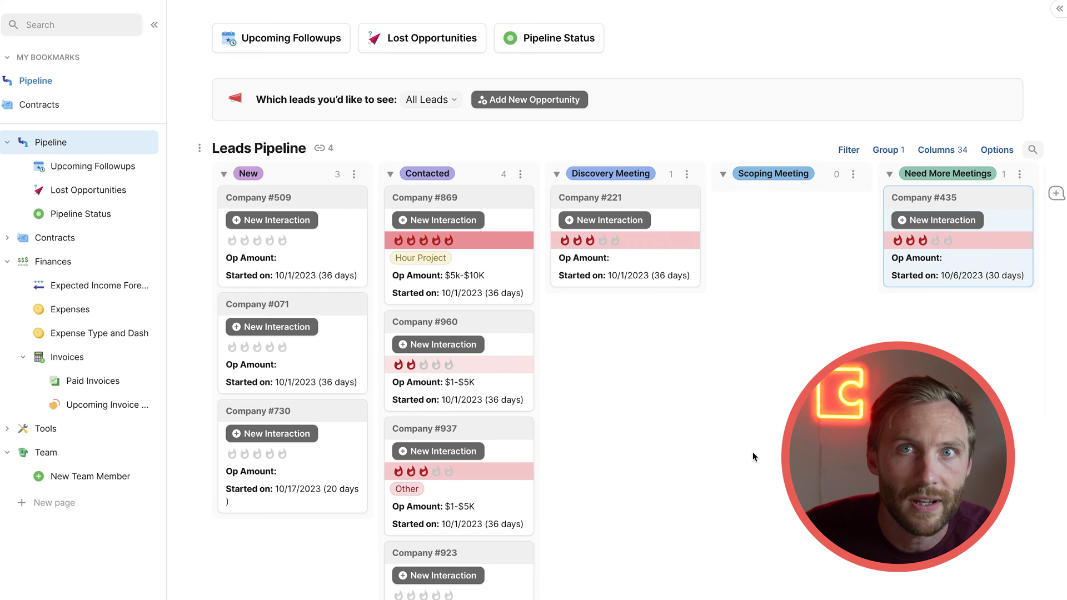
{"action": "left_click", "coordinate": [519, 101]}
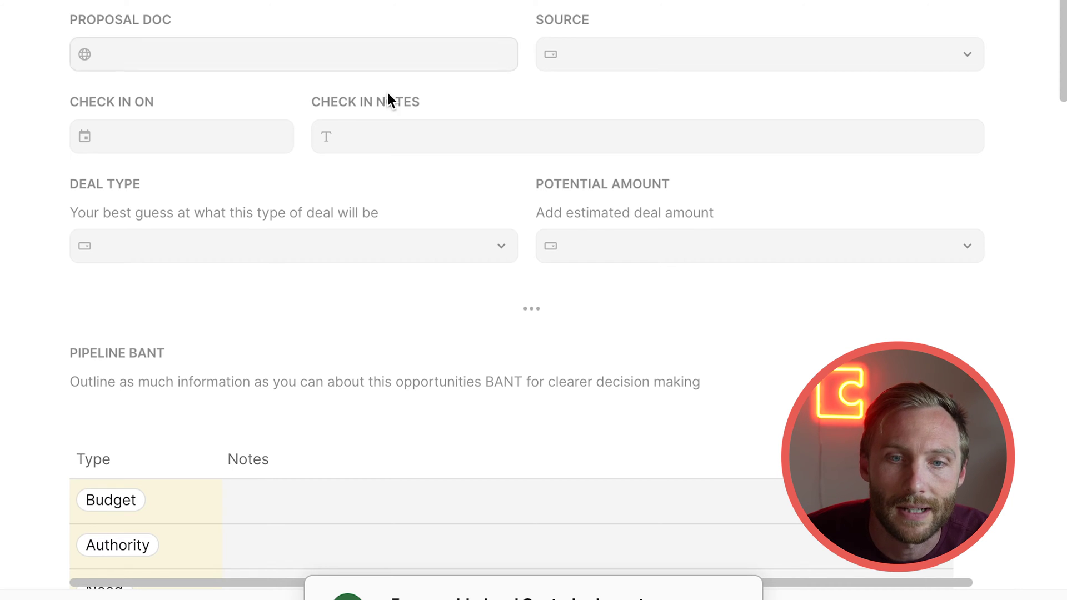
Select the four BANT type and notes cells, then the whole Pipeline BANT table
{"action": "scroll", "coordinate": [419, 219], "scroll_direction": "down", "scroll_amount": 5}
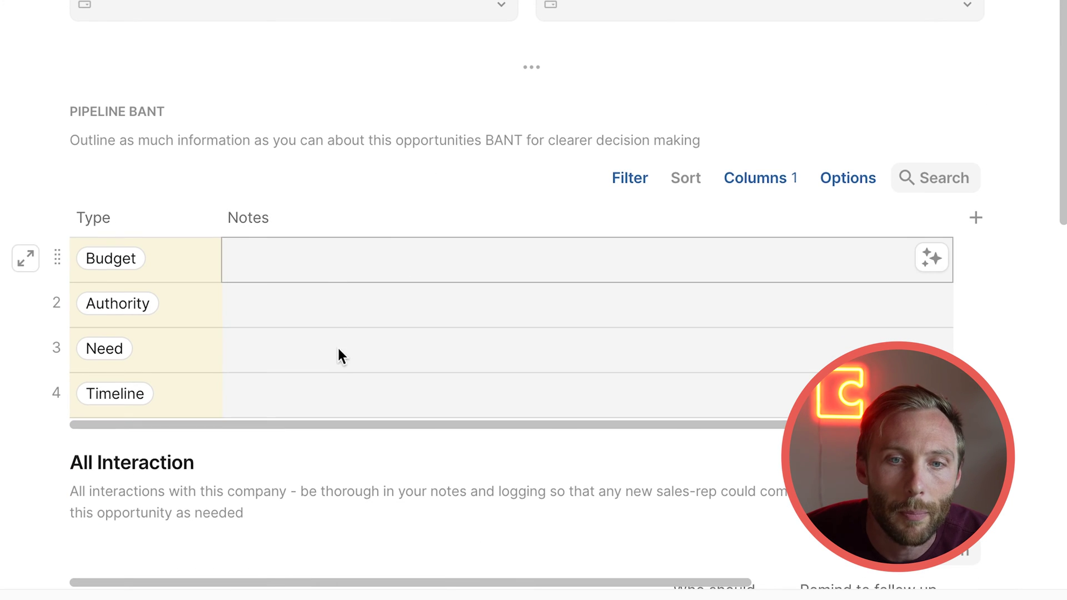
{"action": "key", "text": "ctrl+a"}
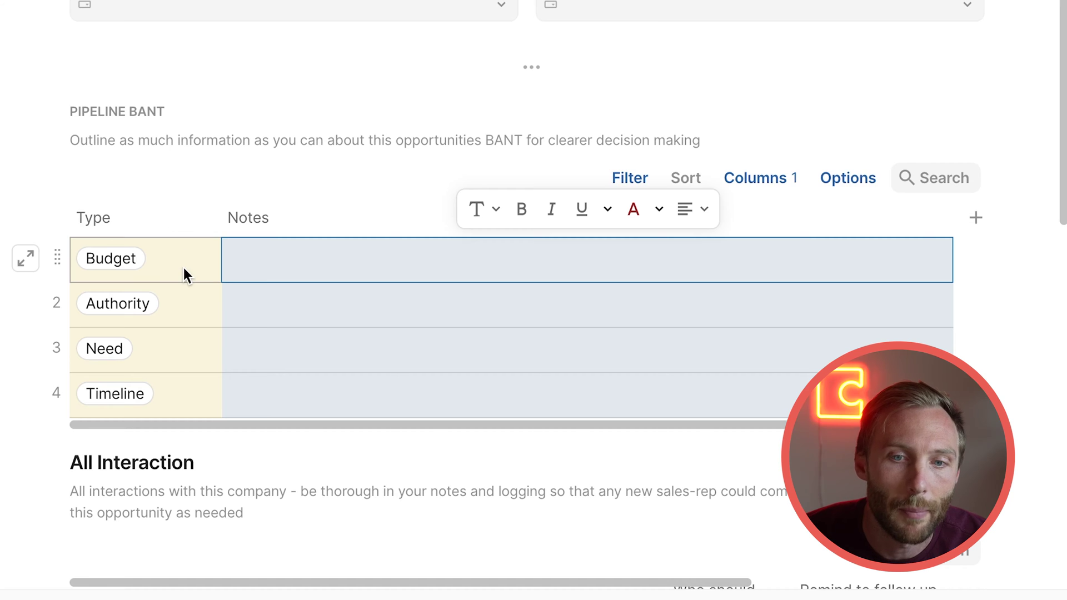
{"action": "left_click_drag", "start_coordinate": [182, 265], "coordinate": [176, 382]}
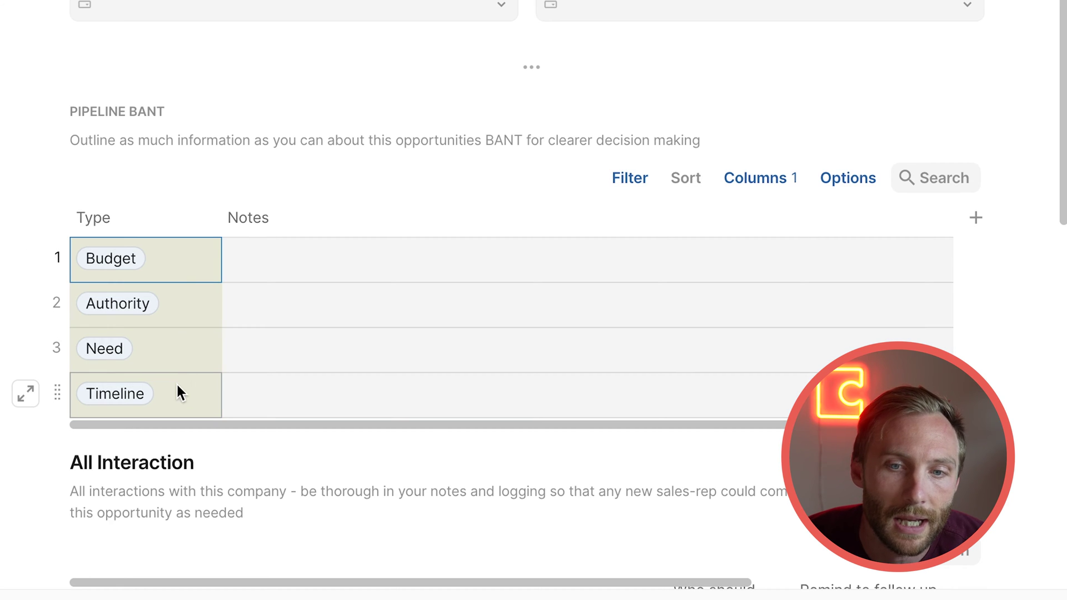
{"action": "left_click_drag", "start_coordinate": [301, 258], "coordinate": [306, 417]}
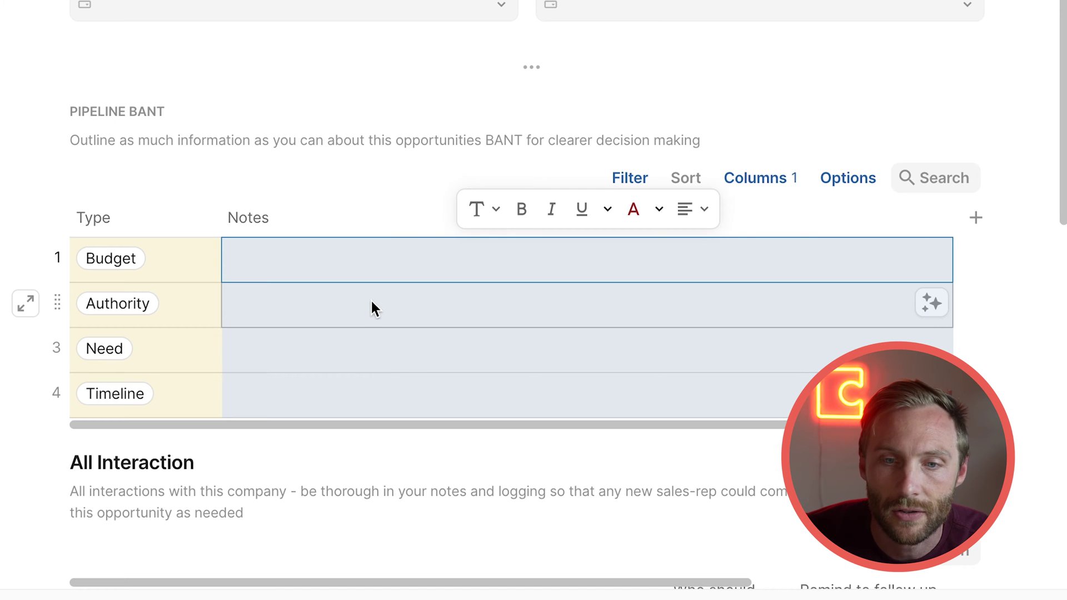
{"action": "left_click", "coordinate": [323, 255]}
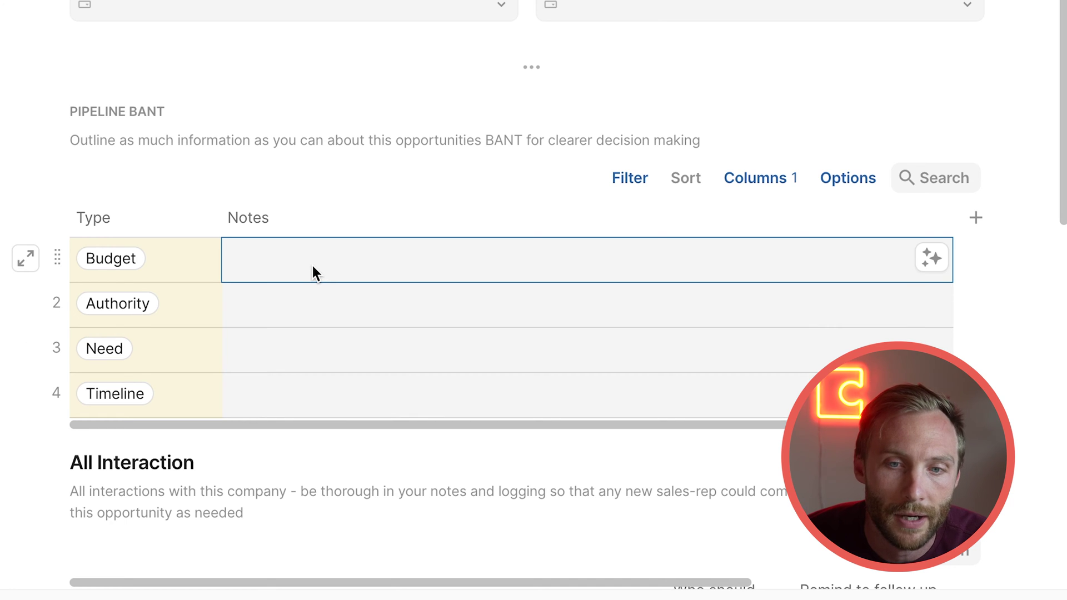
{"action": "left_click_drag", "start_coordinate": [174, 267], "coordinate": [439, 389]}
{"action": "scroll", "coordinate": [494, 344], "scroll_direction": "up", "scroll_amount": 2}
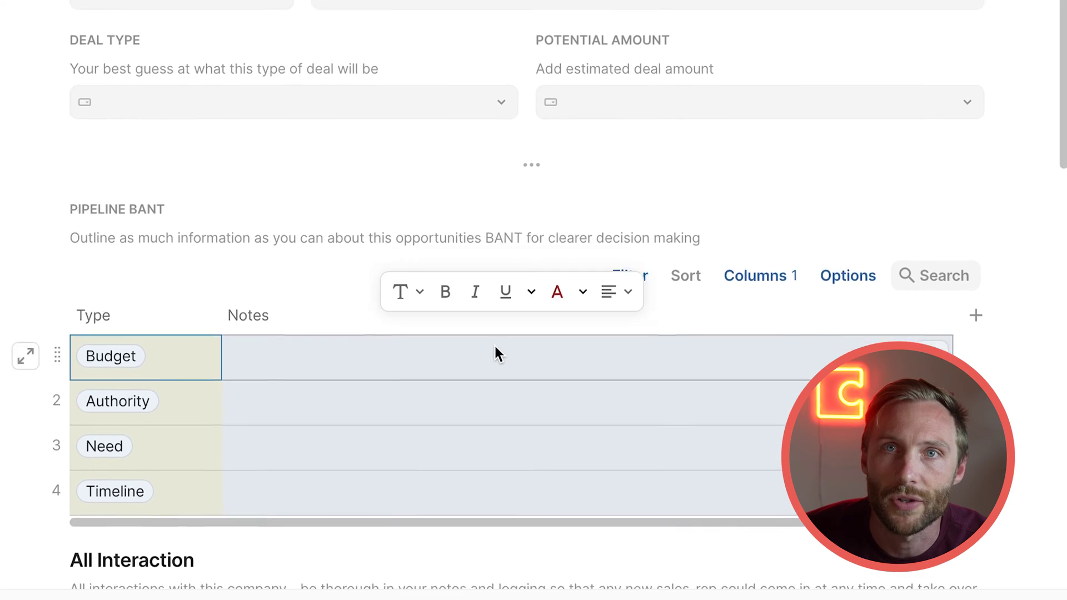
{"action": "scroll", "coordinate": [495, 351], "scroll_direction": "down", "scroll_amount": 10}
{"action": "scroll", "coordinate": [540, 303], "scroll_direction": "up", "scroll_amount": 10}
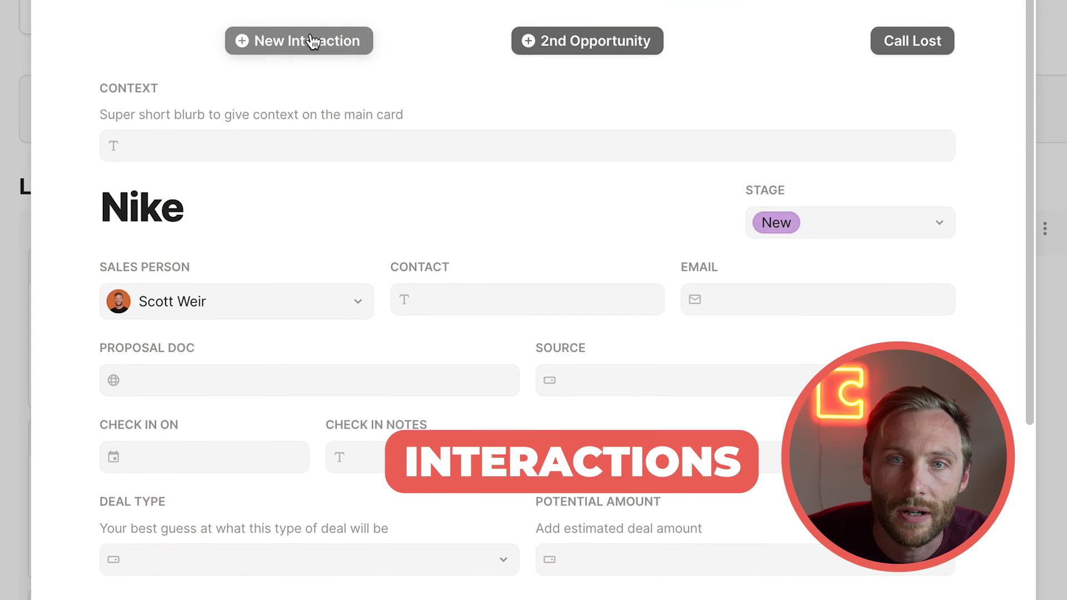
Log a new Email interaction for Nike and begin its notes with 'All the notes on the em'
{"action": "scroll", "coordinate": [335, 340], "scroll_direction": "down", "scroll_amount": 13}
{"action": "scroll", "coordinate": [333, 355], "scroll_direction": "down", "scroll_amount": 1}
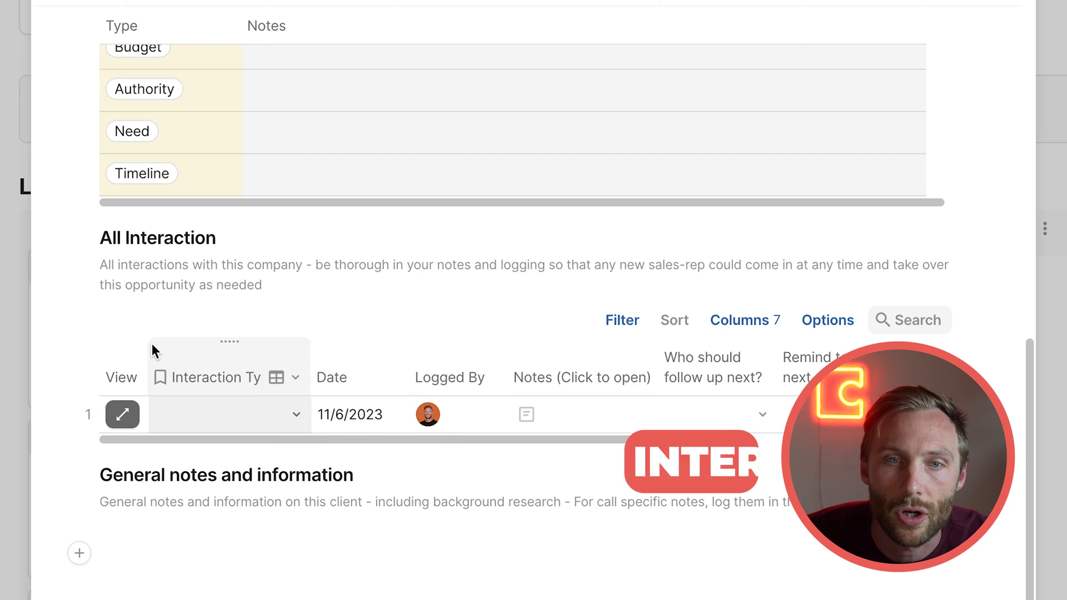
{"action": "left_click_drag", "start_coordinate": [140, 266], "coordinate": [269, 267]}
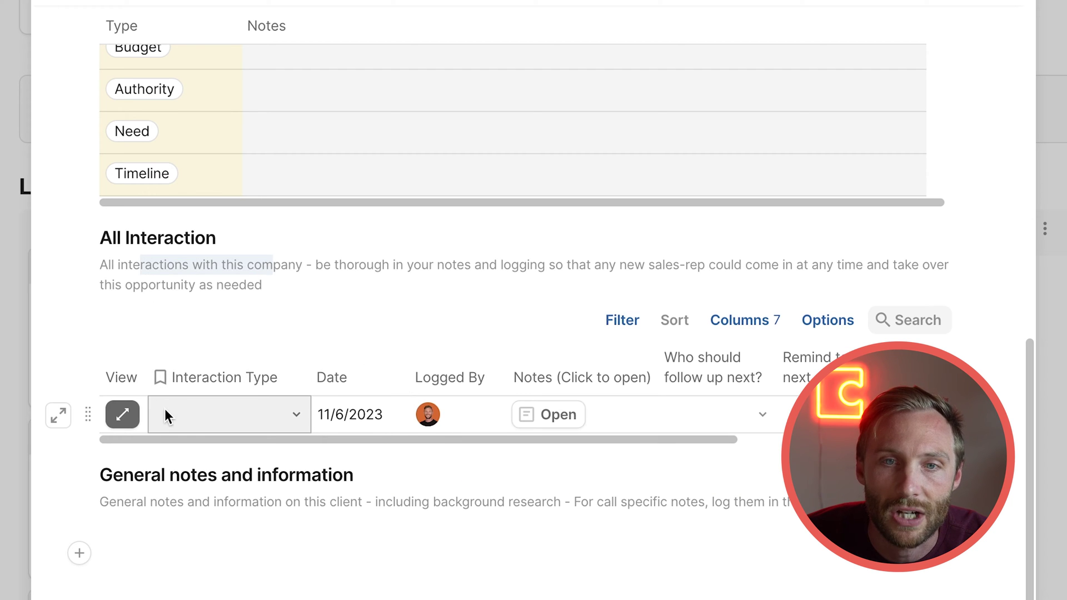
{"action": "scroll", "coordinate": [167, 389], "scroll_direction": "up", "scroll_amount": 15}
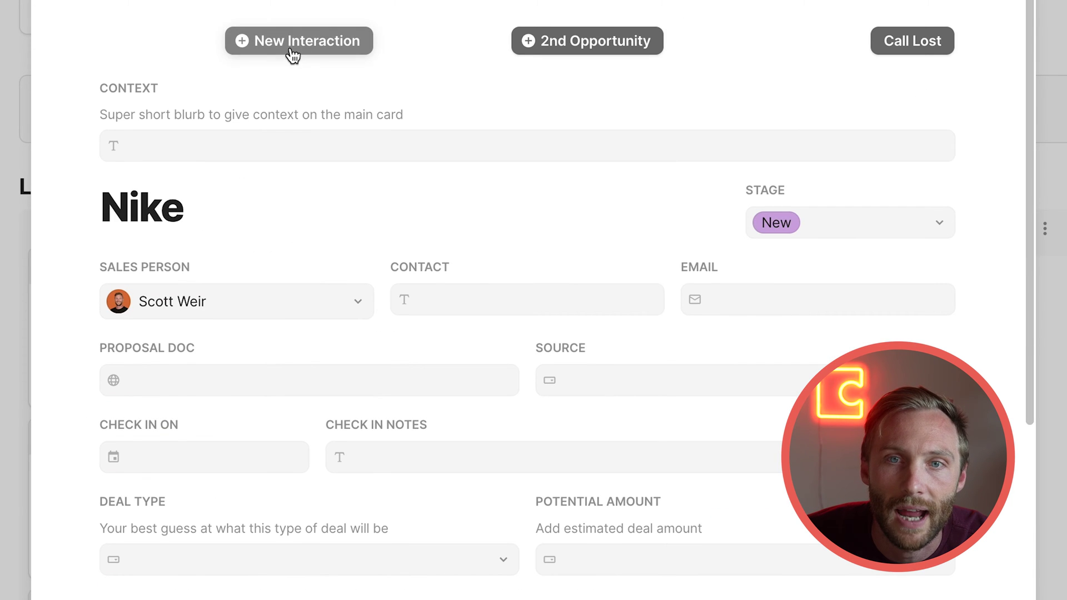
{"action": "left_click", "coordinate": [293, 55]}
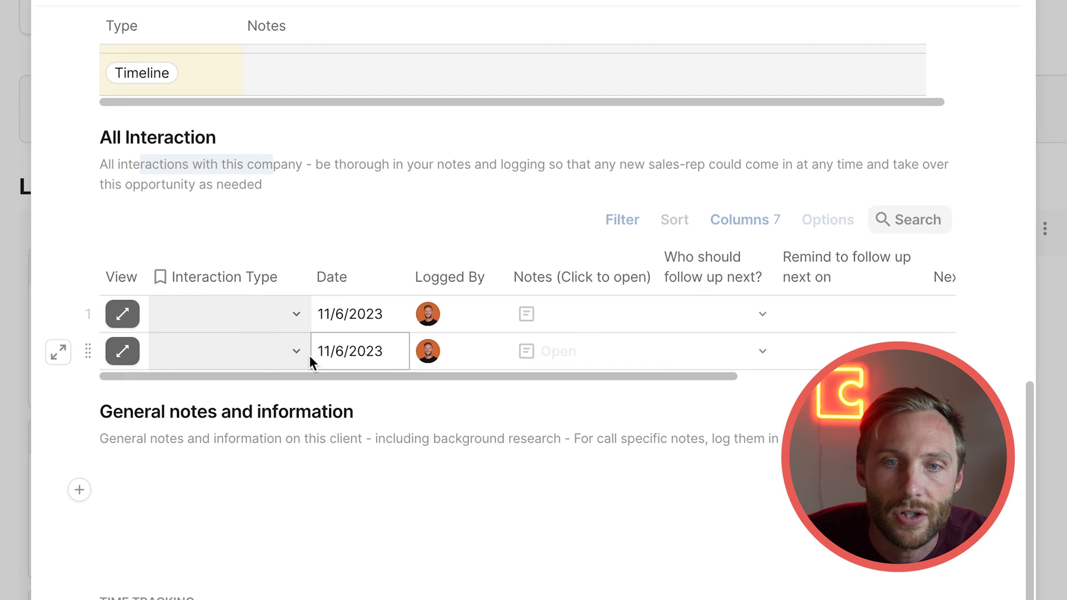
{"action": "left_click", "coordinate": [273, 346]}
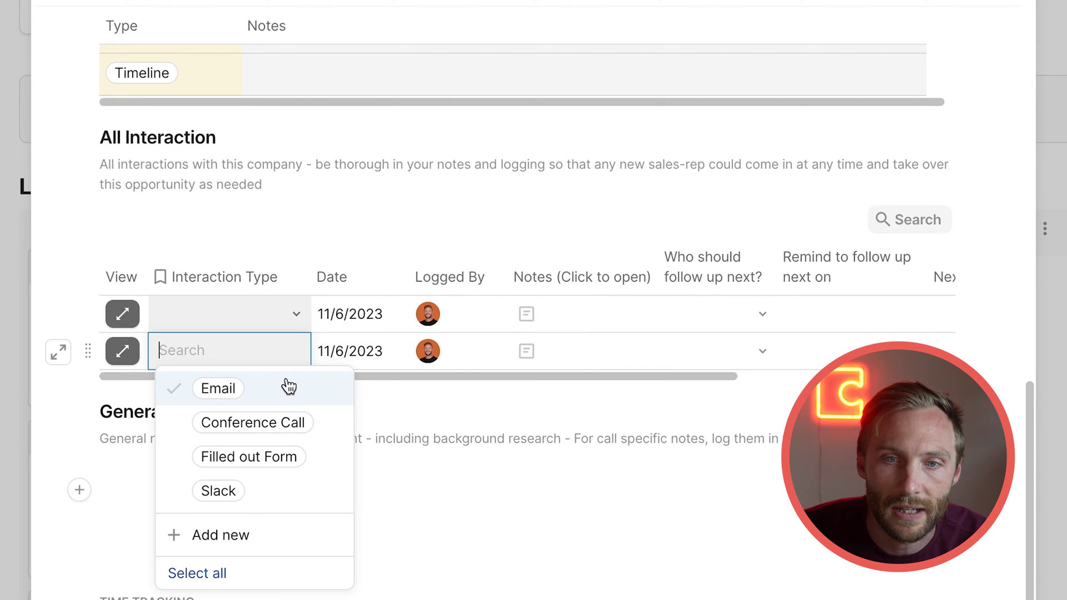
{"action": "left_click", "coordinate": [298, 396]}
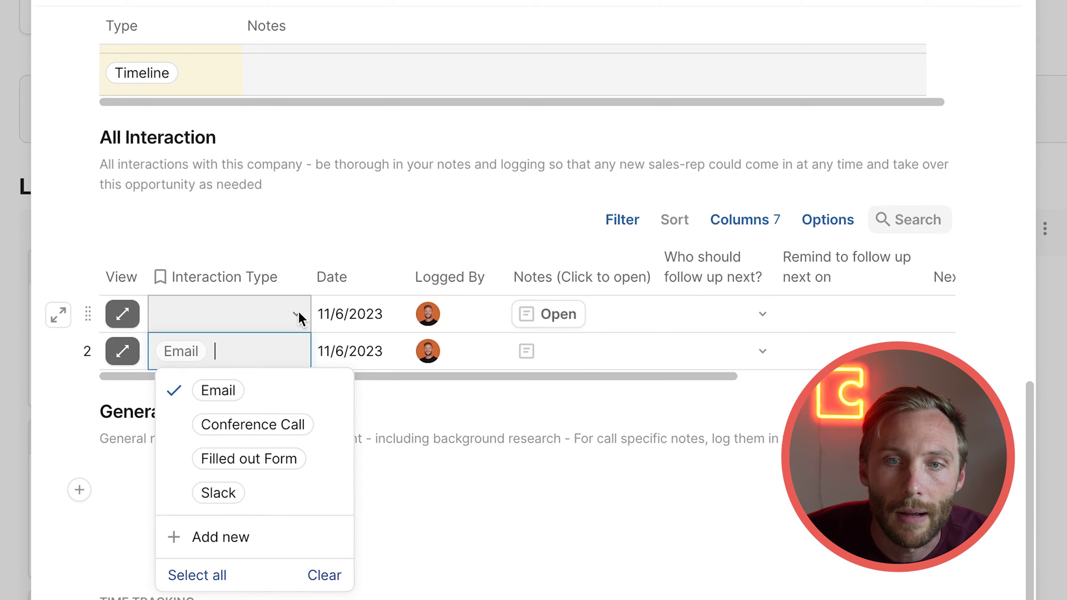
{"action": "left_click", "coordinate": [531, 361]}
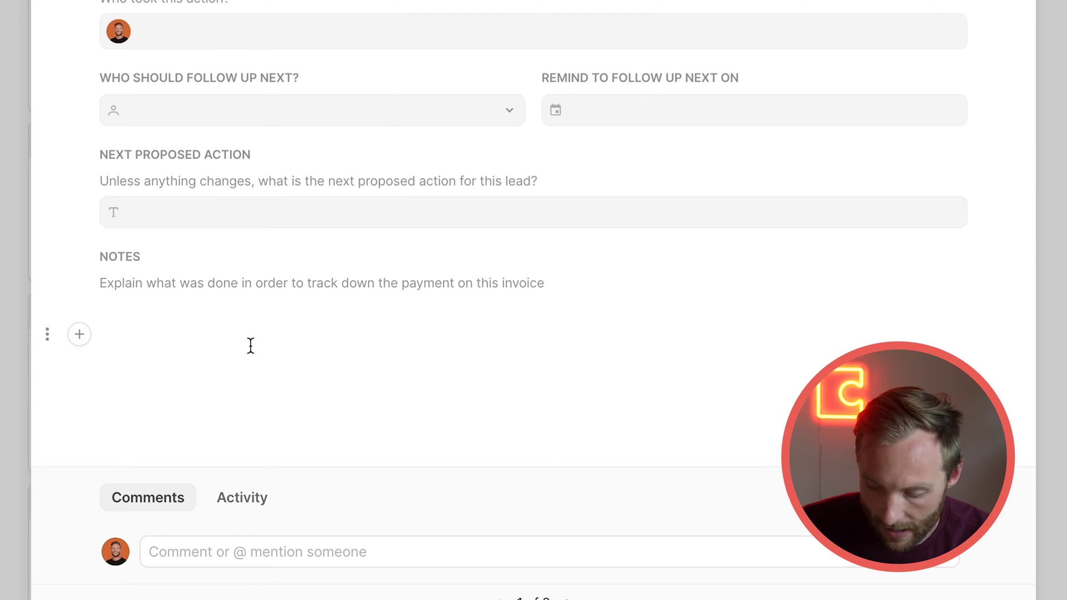
{"action": "type", "text": "All the notes on t"}
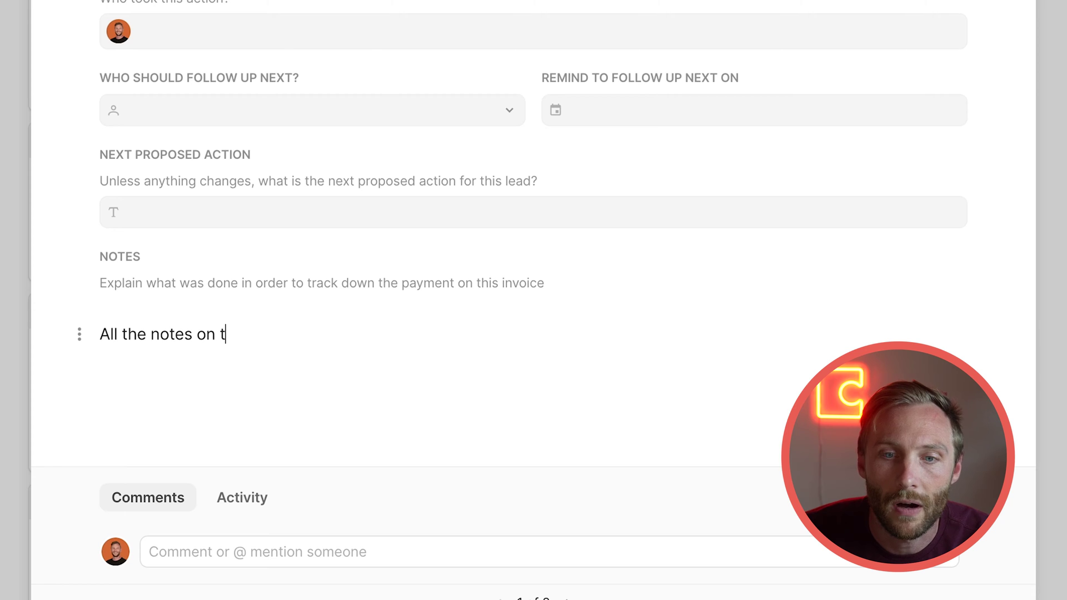
{"action": "type", "text": "he em"}
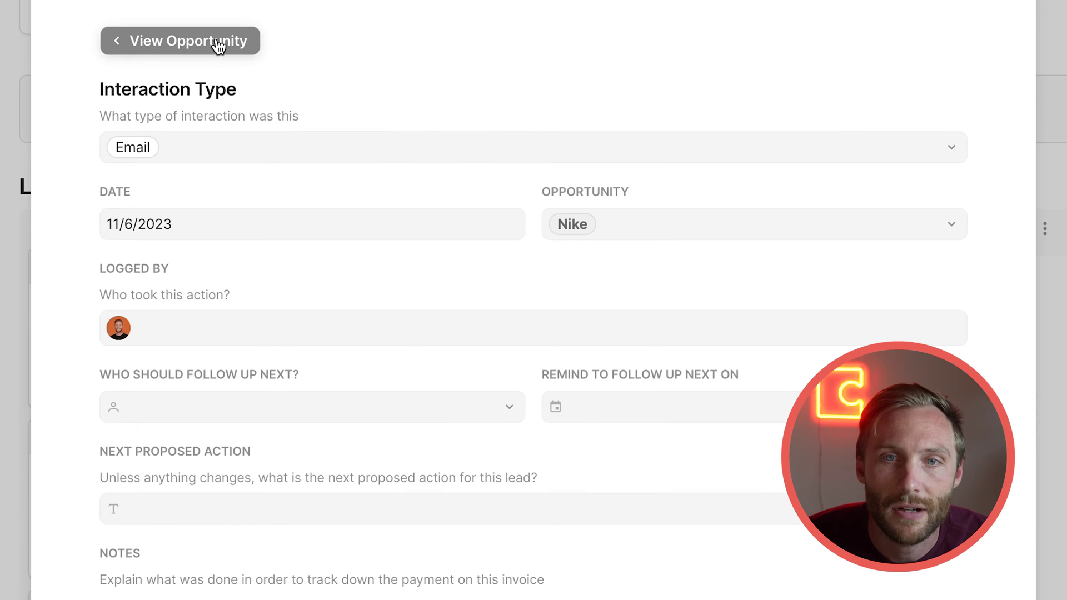
Set the first Nike interaction's type to Conference Call and open its full record
{"action": "left_click", "coordinate": [178, 41]}
{"action": "scroll", "coordinate": [416, 319], "scroll_direction": "down", "scroll_amount": 15}
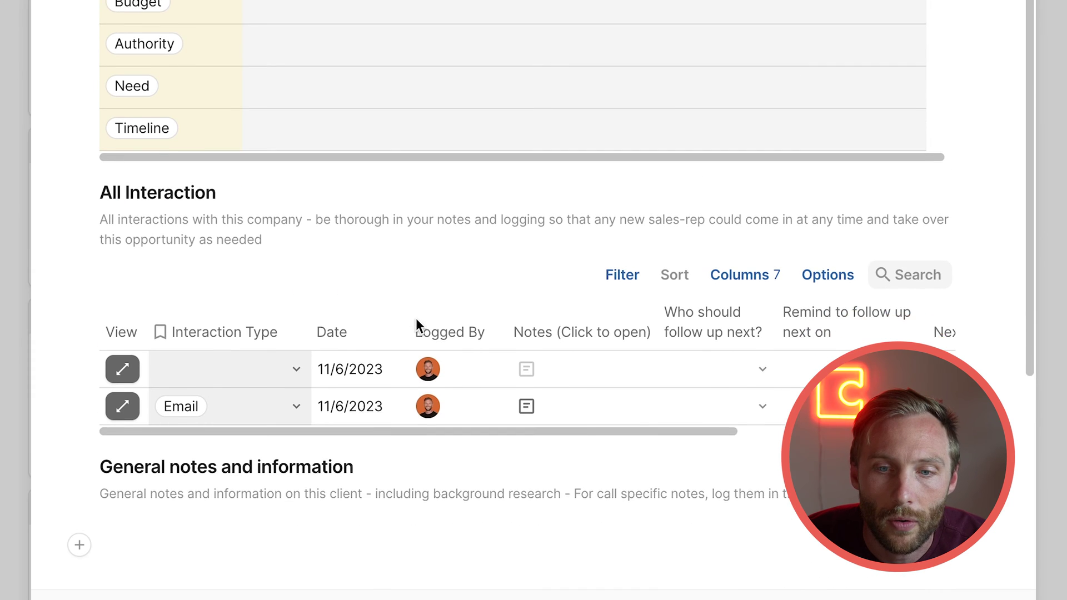
{"action": "left_click", "coordinate": [296, 356]}
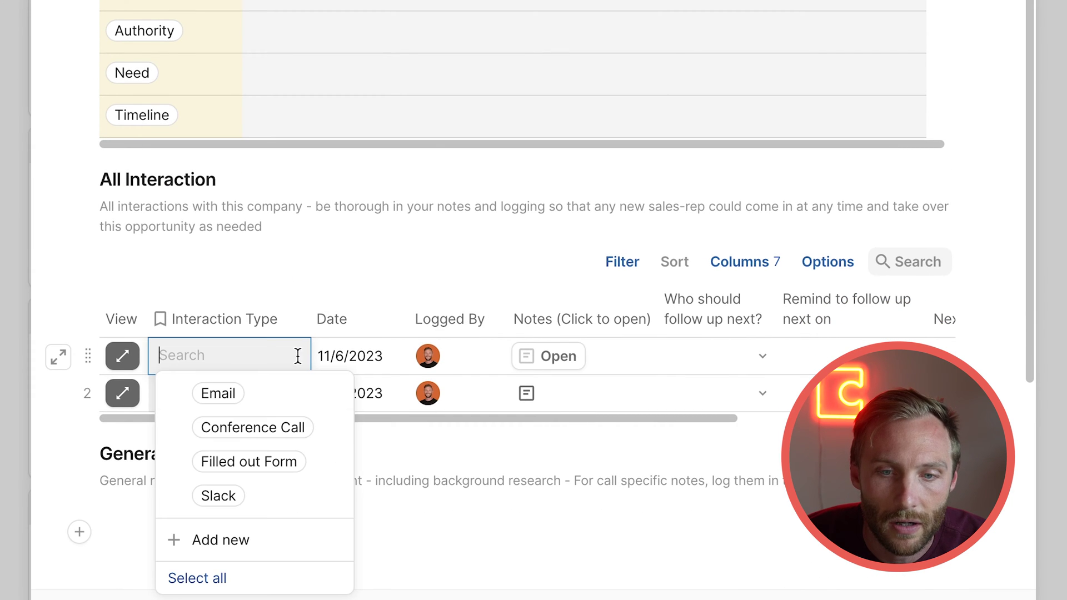
{"action": "left_click", "coordinate": [327, 436]}
{"action": "left_click", "coordinate": [568, 356]}
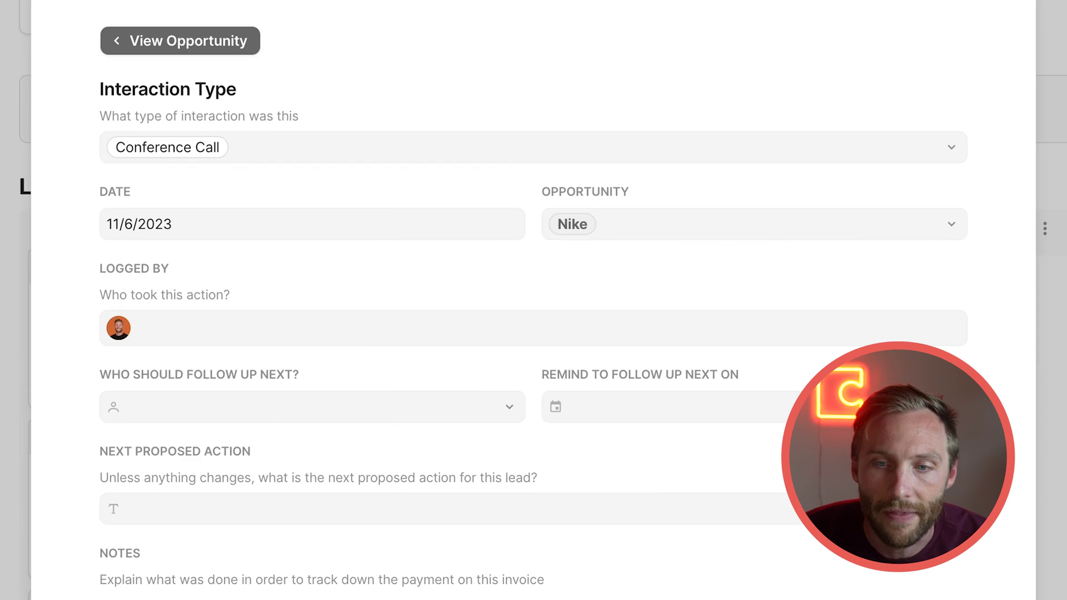
Start the conference call interaction's notes with 'Conf'
{"action": "left_click_drag", "start_coordinate": [617, 376], "coordinate": [759, 391]}
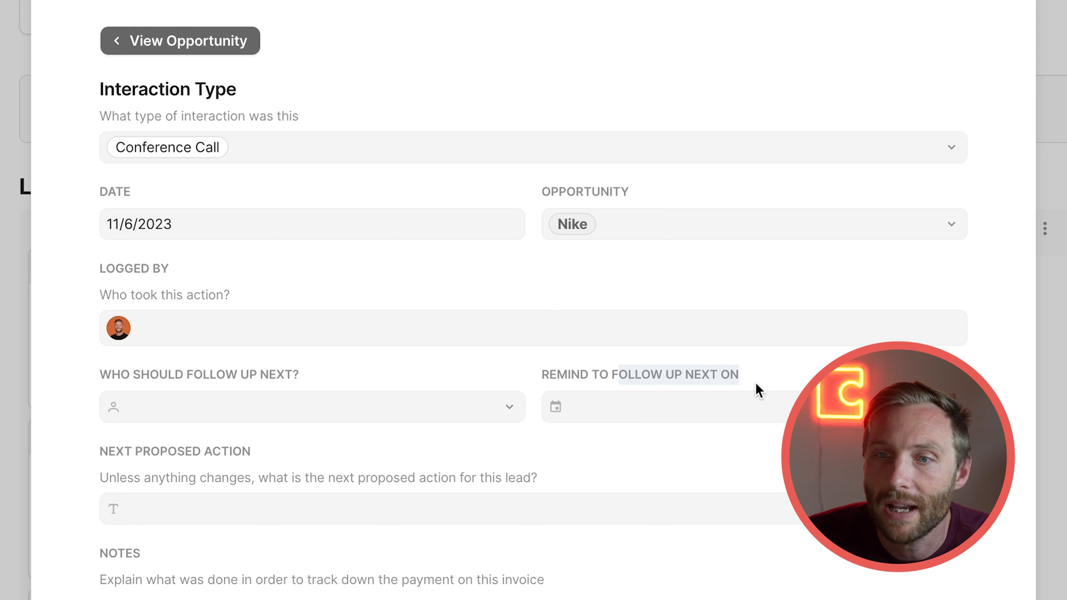
{"action": "left_click_drag", "start_coordinate": [61, 455], "coordinate": [108, 454]}
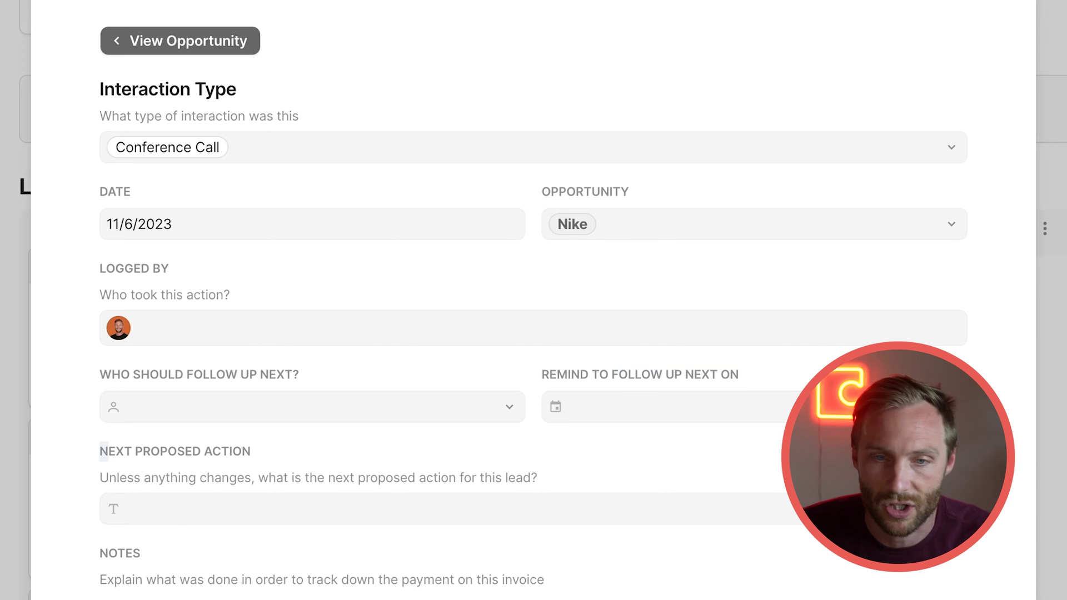
{"action": "scroll", "coordinate": [189, 337], "scroll_direction": "down", "scroll_amount": 5}
{"action": "left_click", "coordinate": [189, 338]}
{"action": "type", "text": "Conference call, took all yoru notes here"}
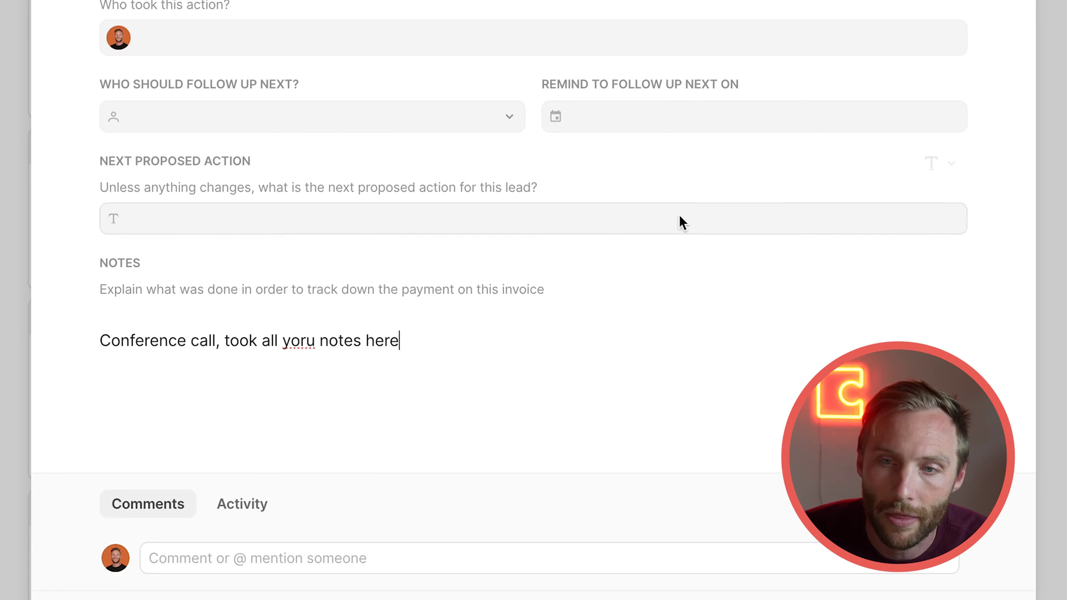
Set the reminder to 11/9/2023, next action 'Deliver them a proposal', and view Who should follow up choices
{"action": "left_click", "coordinate": [634, 123]}
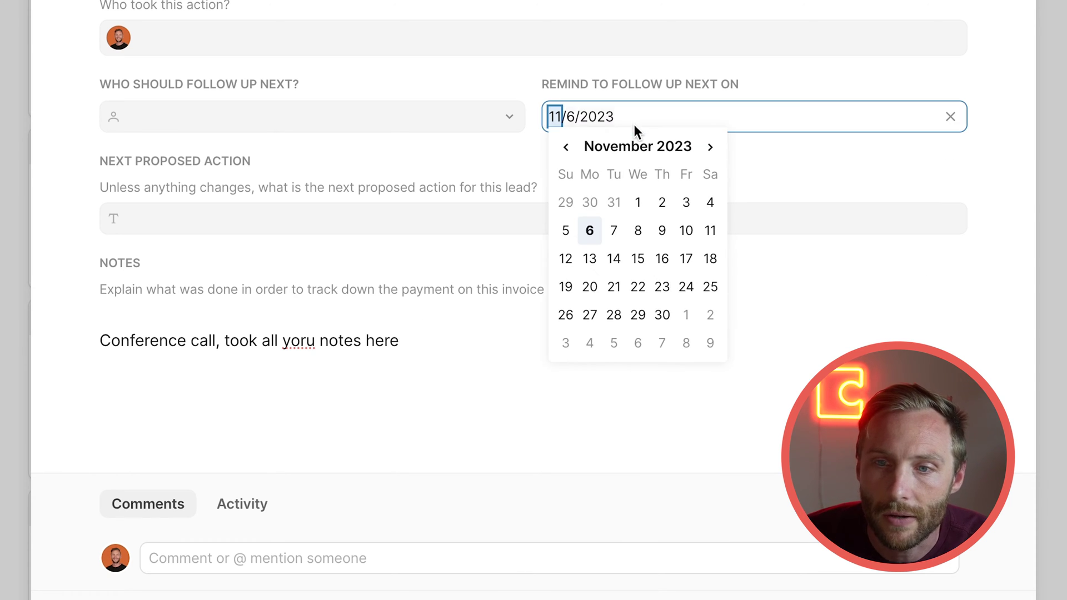
{"action": "left_click", "coordinate": [662, 232]}
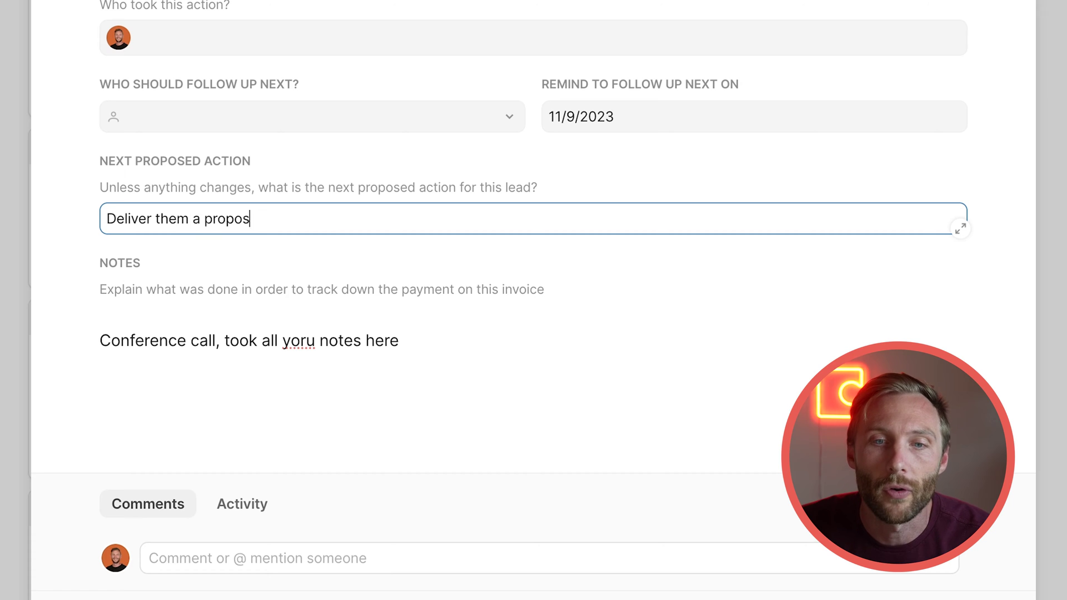
{"action": "left_click", "coordinate": [461, 378]}
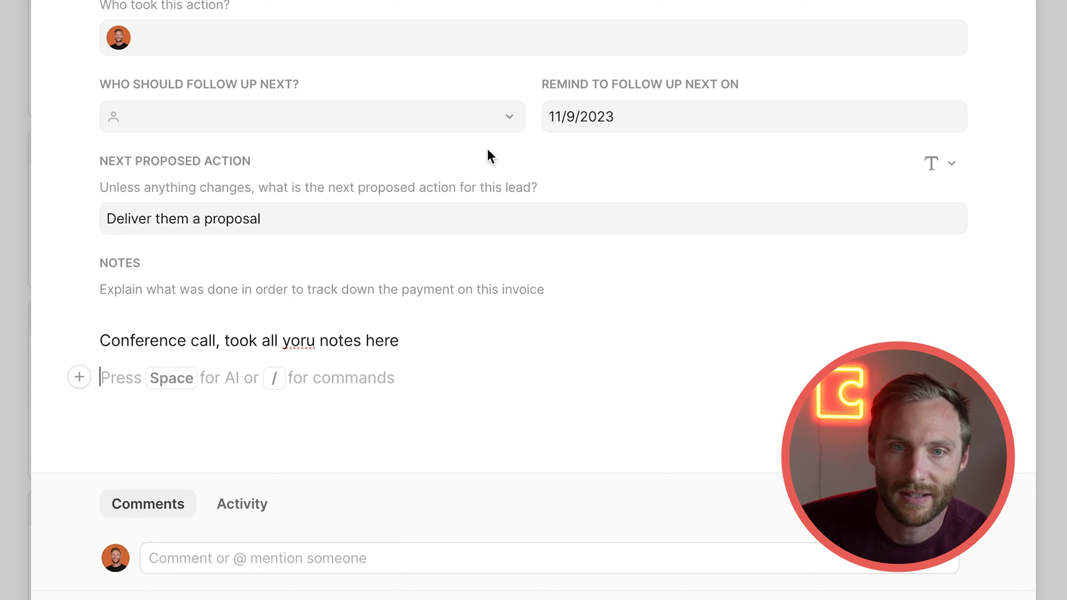
{"action": "left_click", "coordinate": [490, 125]}
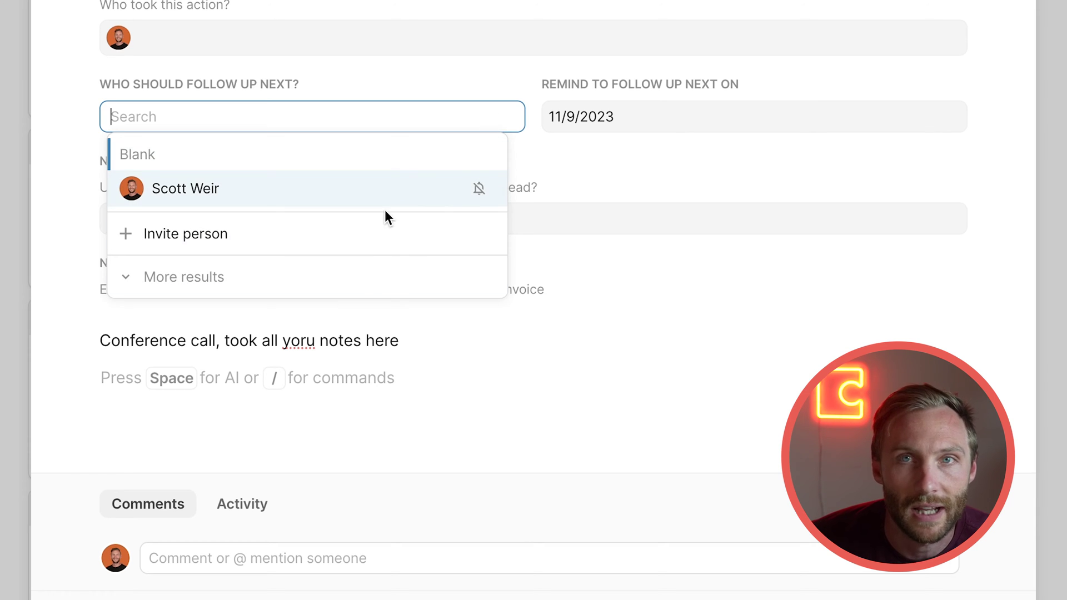
{"action": "double_click", "coordinate": [364, 346]}
{"action": "left_click", "coordinate": [298, 118]}
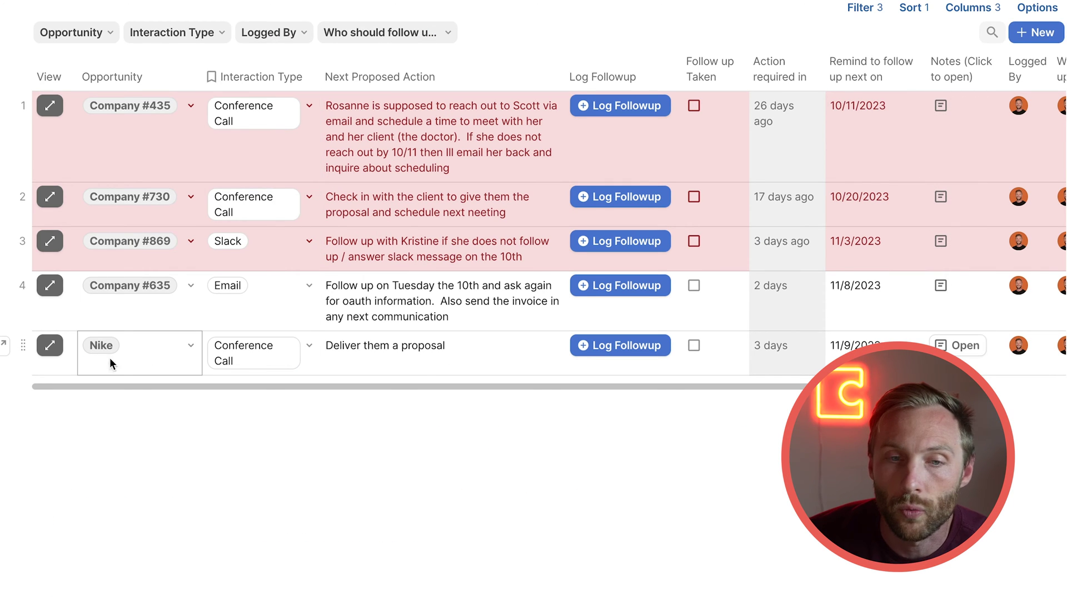
Inspect the Nike follow-up's next action and days-until-action, then select all five Opportunity values
{"action": "left_click", "coordinate": [52, 365]}
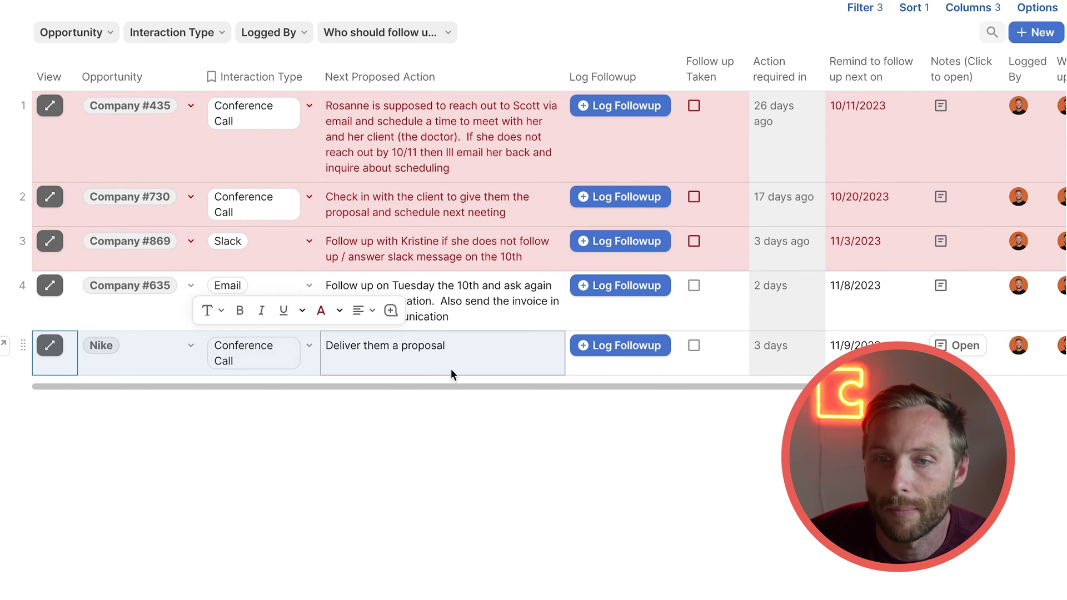
{"action": "left_click", "coordinate": [492, 372]}
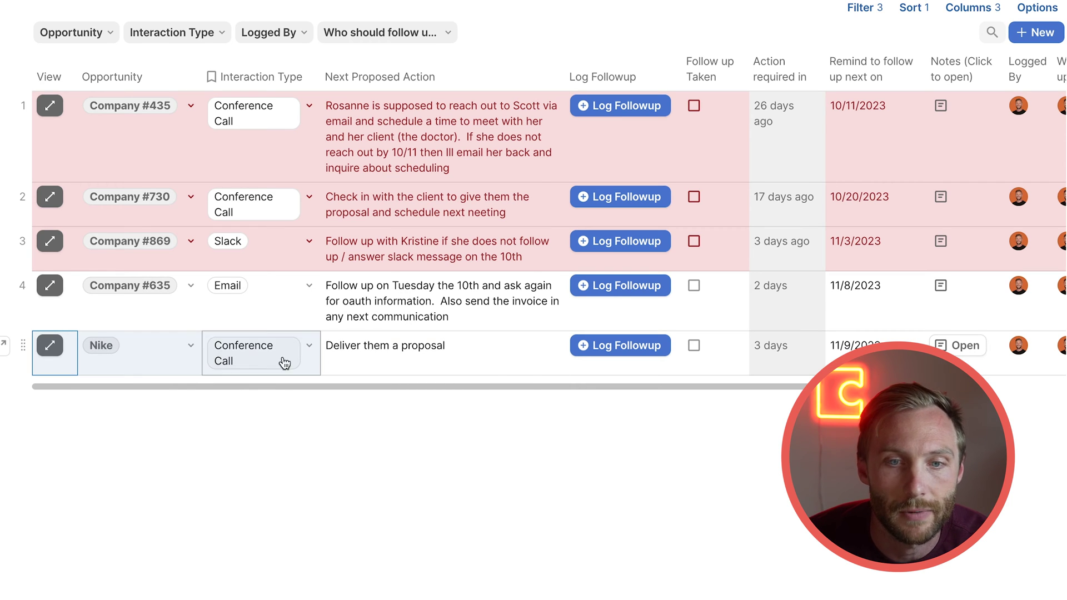
{"action": "left_click", "coordinate": [429, 356]}
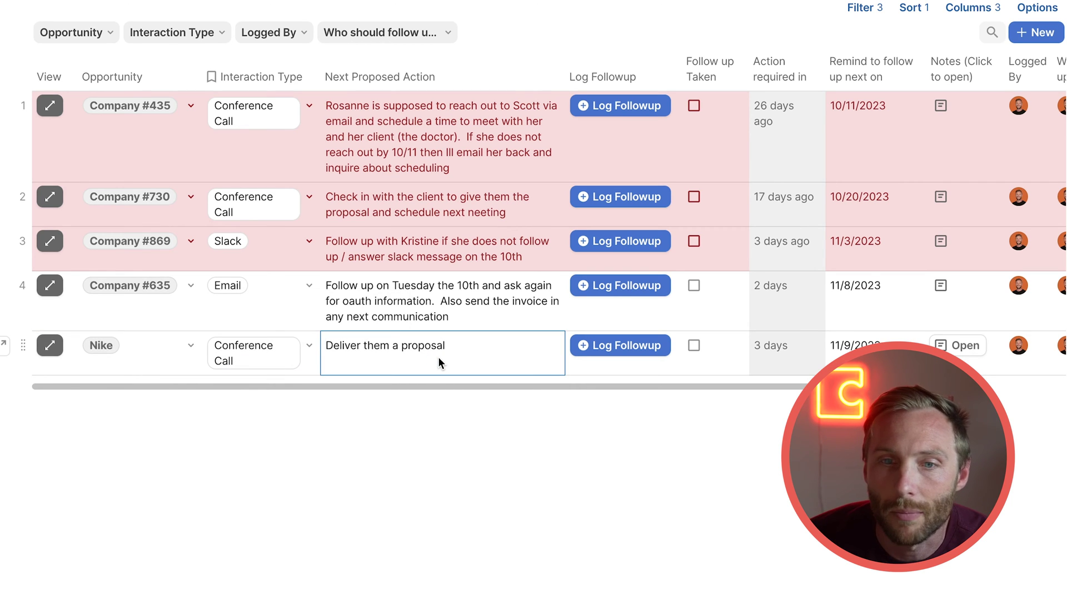
{"action": "left_click", "coordinate": [766, 356]}
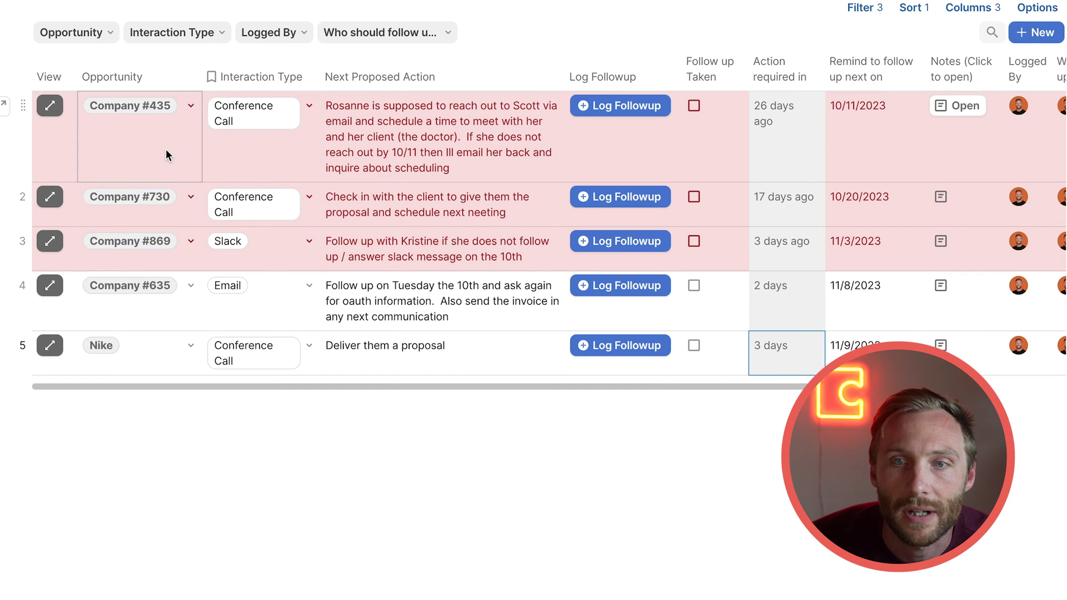
{"action": "left_click_drag", "start_coordinate": [166, 149], "coordinate": [325, 155]}
{"action": "left_click", "coordinate": [443, 128]}
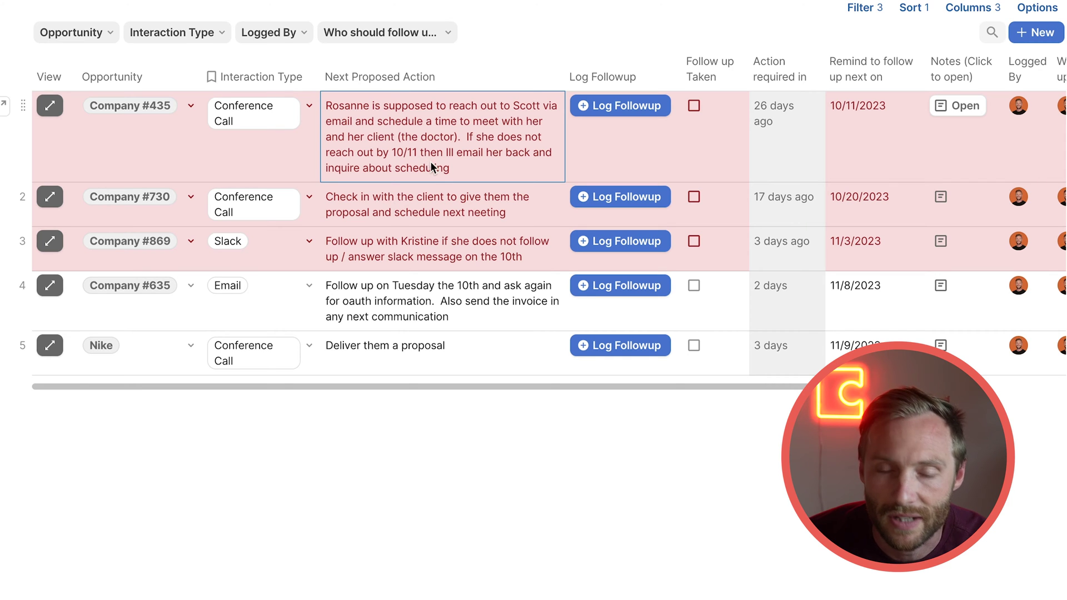
{"action": "left_click_drag", "start_coordinate": [163, 142], "coordinate": [536, 326]}
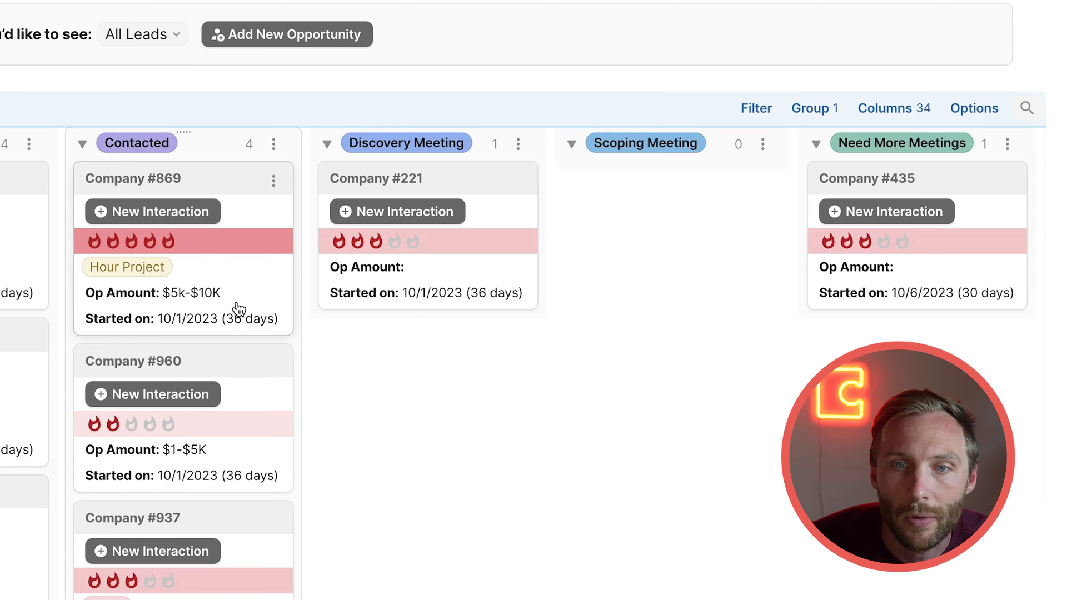
Look through the Company #530 opportunity record and close it
{"action": "scroll", "coordinate": [772, 326], "scroll_direction": "right", "scroll_amount": 10}
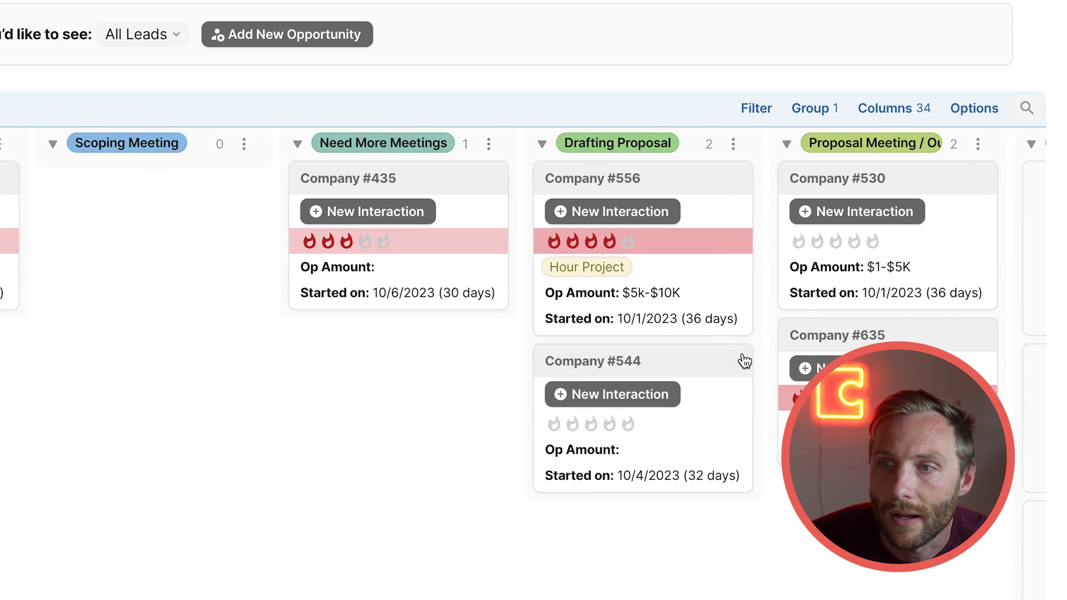
{"action": "left_click", "coordinate": [766, 288]}
{"action": "scroll", "coordinate": [766, 333], "scroll_direction": "down", "scroll_amount": 15}
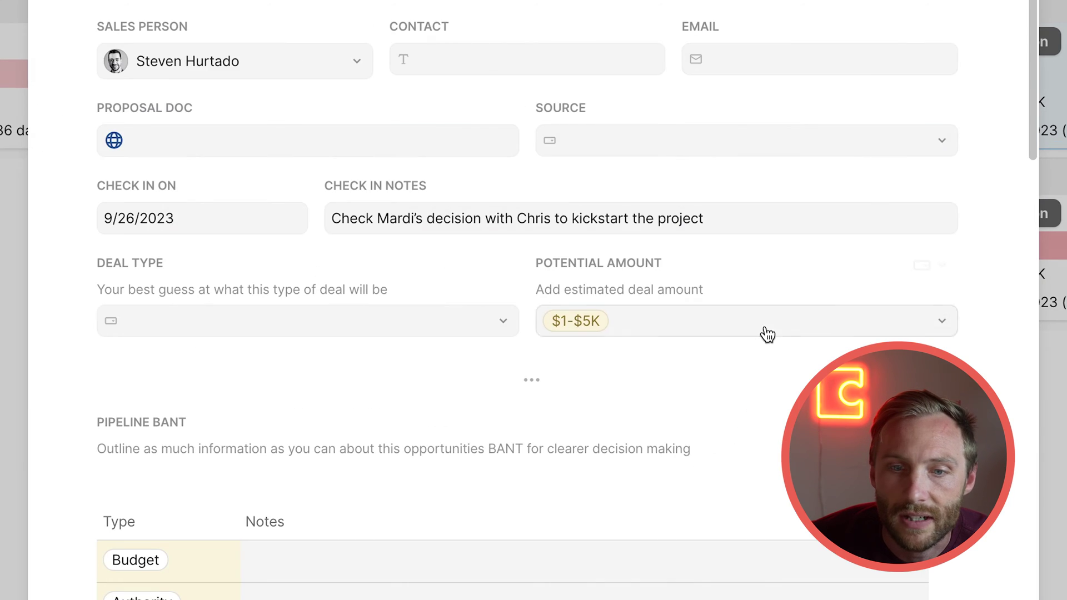
{"action": "scroll", "coordinate": [378, 223], "scroll_direction": "up", "scroll_amount": 9}
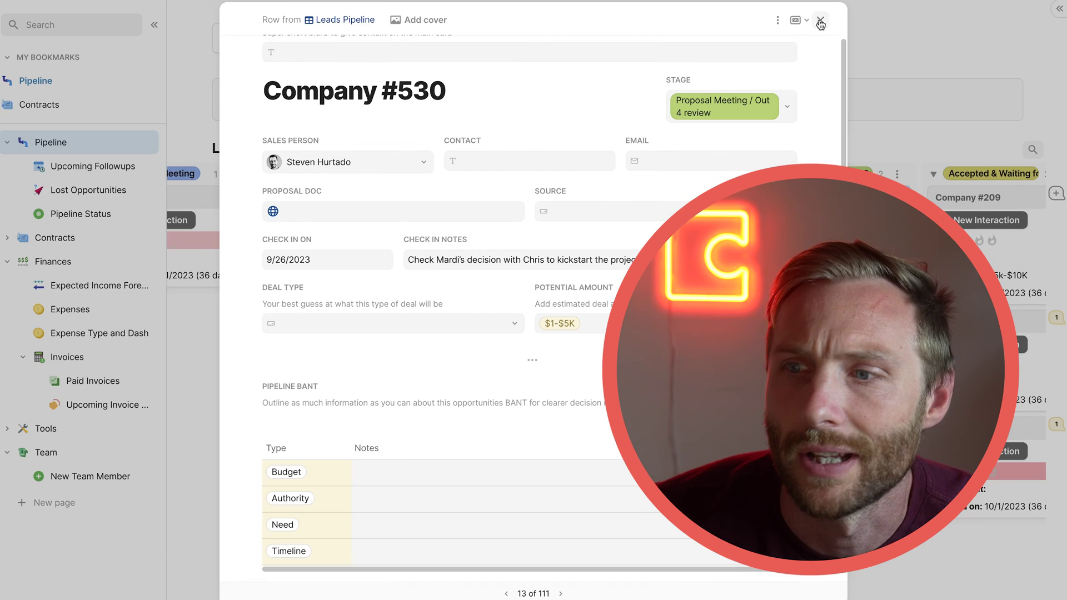
{"action": "left_click", "coordinate": [819, 18]}
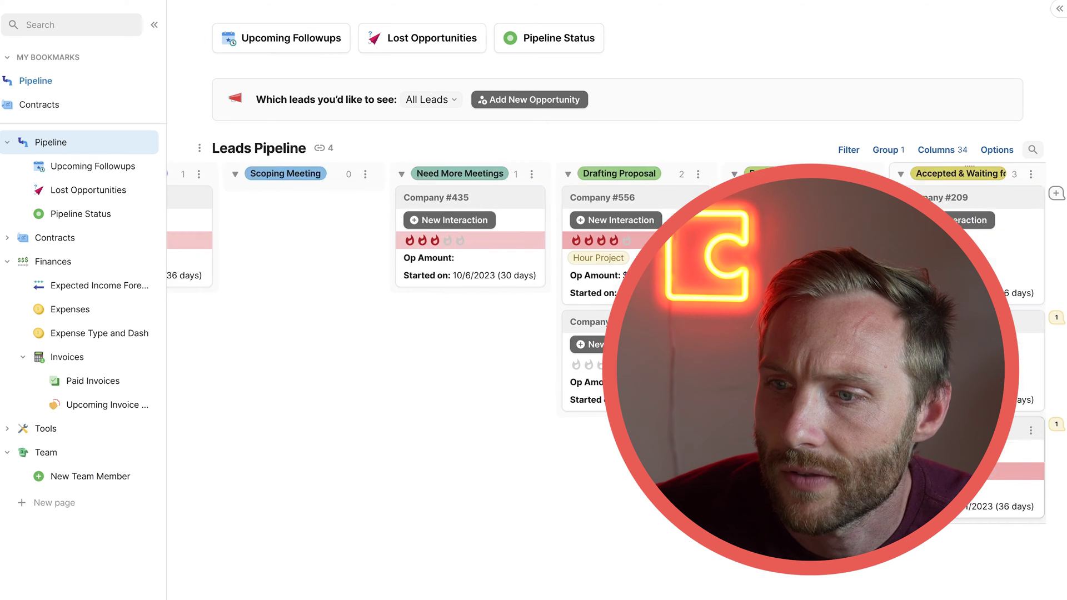
Look through the Company #878 opportunity record down to its interactions
{"action": "scroll", "coordinate": [611, 334], "scroll_direction": "right", "scroll_amount": 7}
{"action": "left_click", "coordinate": [656, 322]}
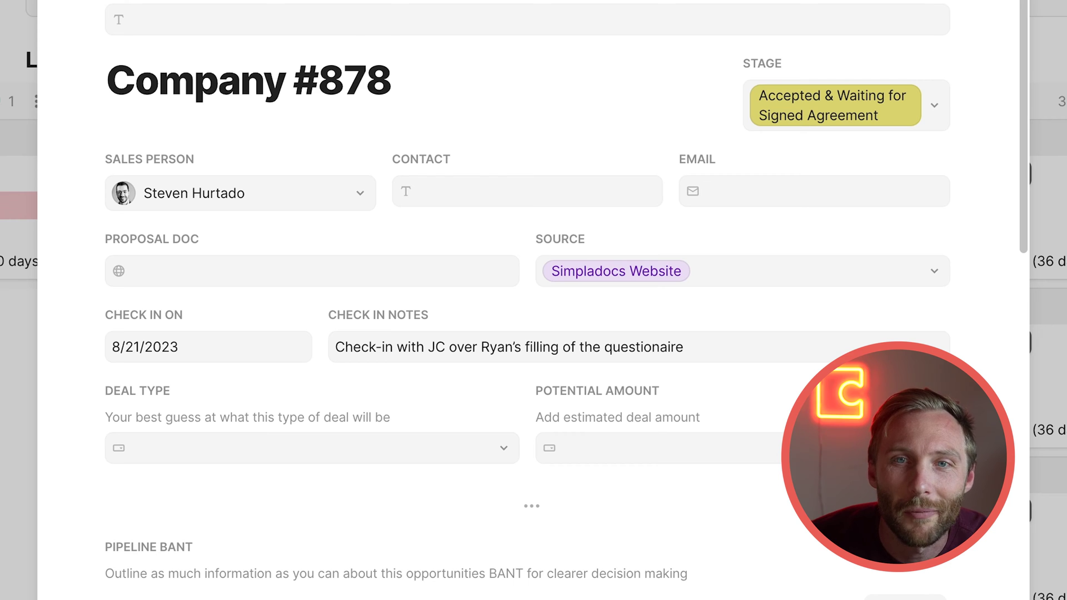
{"action": "scroll", "coordinate": [447, 331], "scroll_direction": "down", "scroll_amount": 11}
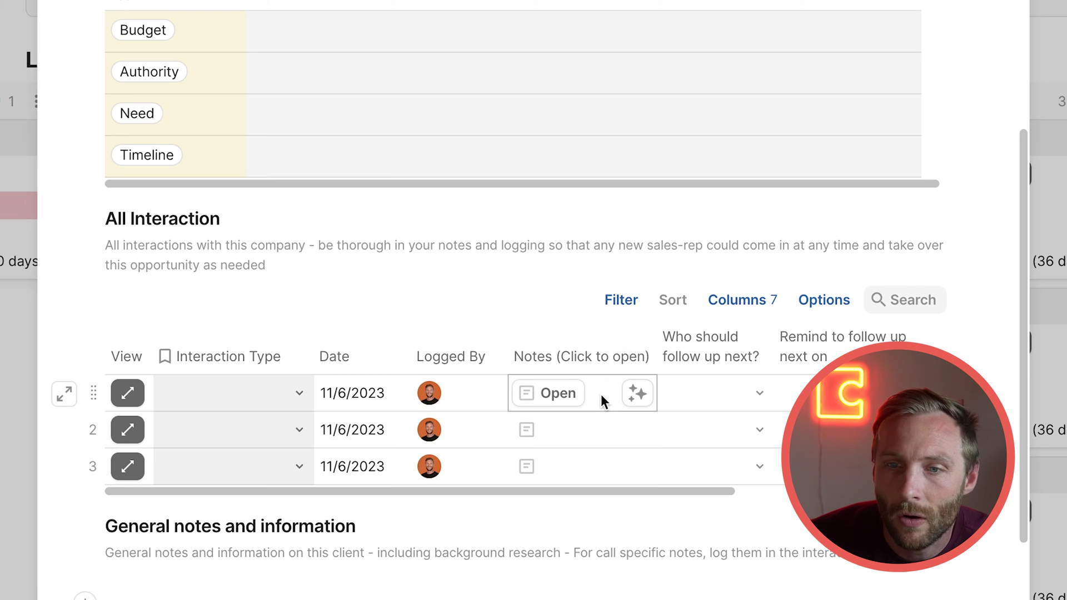
{"action": "left_click_drag", "start_coordinate": [601, 395], "coordinate": [606, 473]}
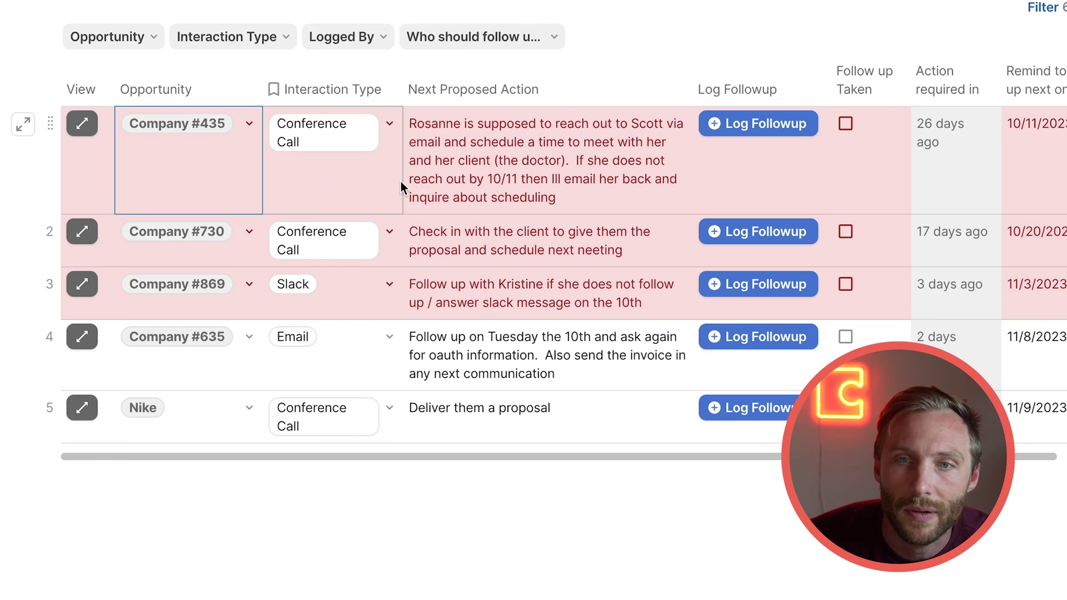
Select next actions and Opportunity values in Upcoming Followups, then go to Pipeline and view Company #221
{"action": "left_click_drag", "start_coordinate": [412, 192], "coordinate": [486, 381]}
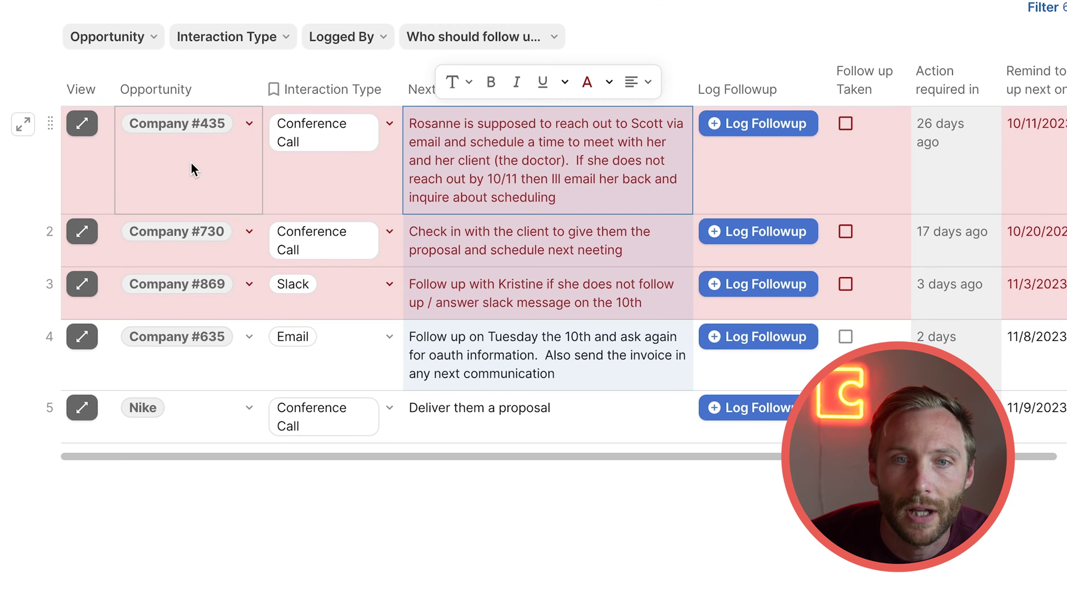
{"action": "left_click_drag", "start_coordinate": [192, 162], "coordinate": [201, 434]}
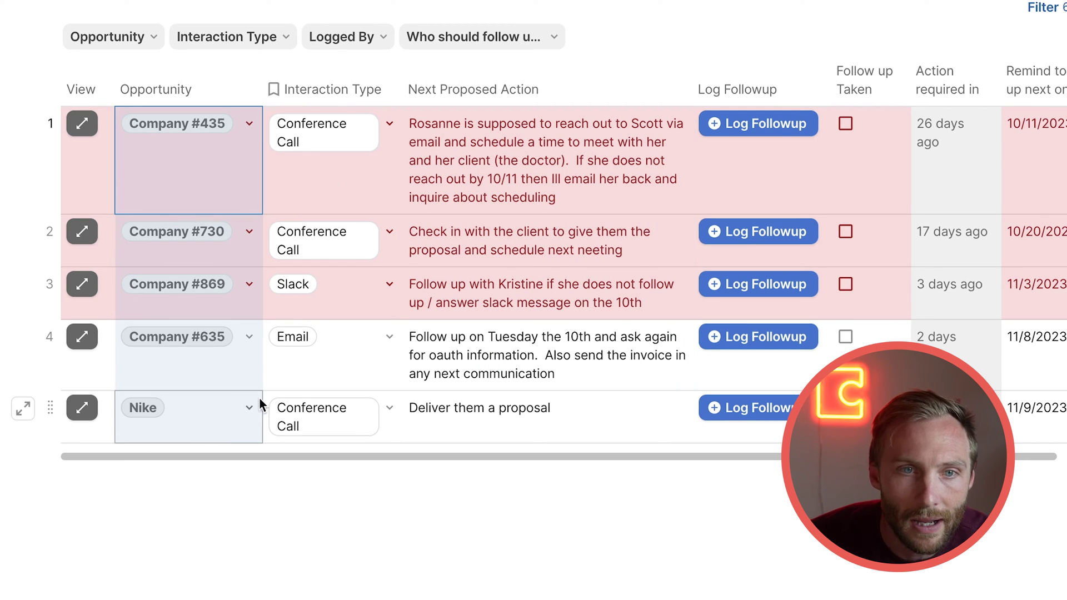
{"action": "left_click", "coordinate": [609, 184]}
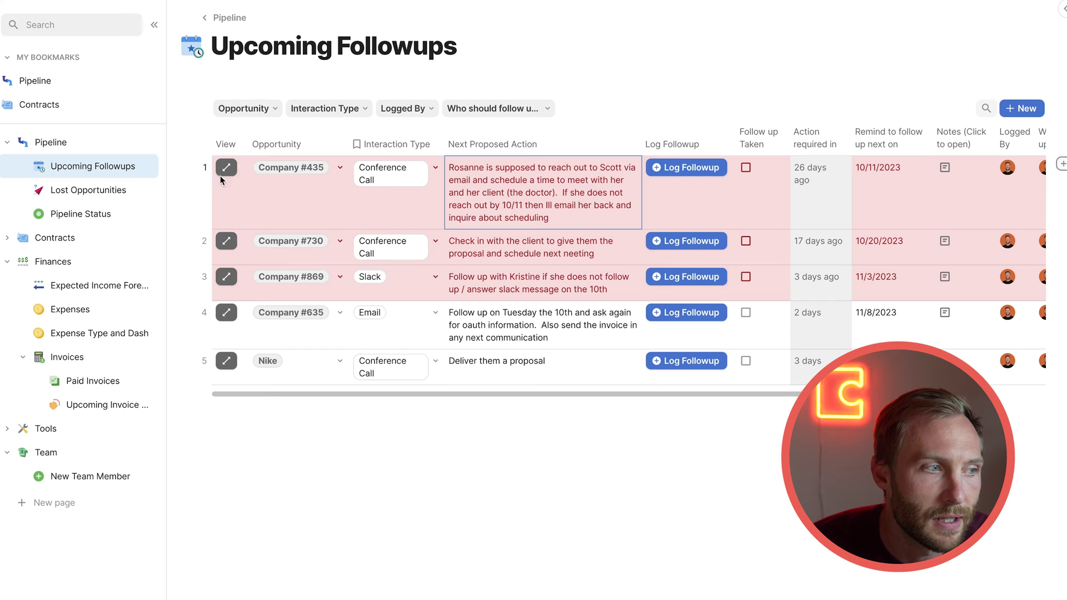
{"action": "left_click", "coordinate": [57, 142]}
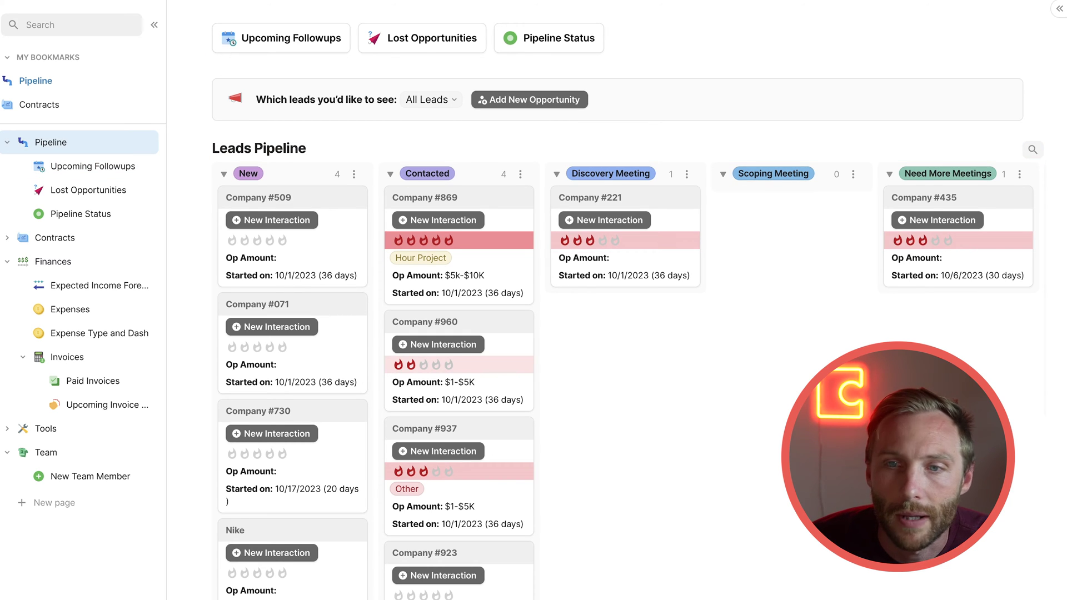
{"action": "left_click", "coordinate": [608, 275]}
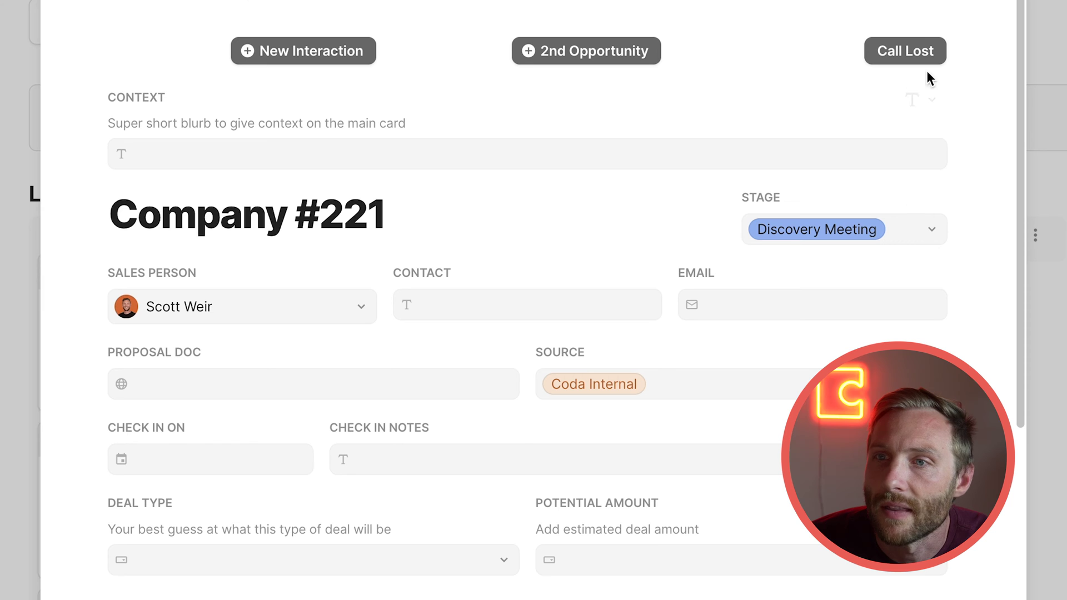
Mark Company #221 as Lost with a note on the loss reasons, then view Lost Opportunities
{"action": "left_click", "coordinate": [921, 59]}
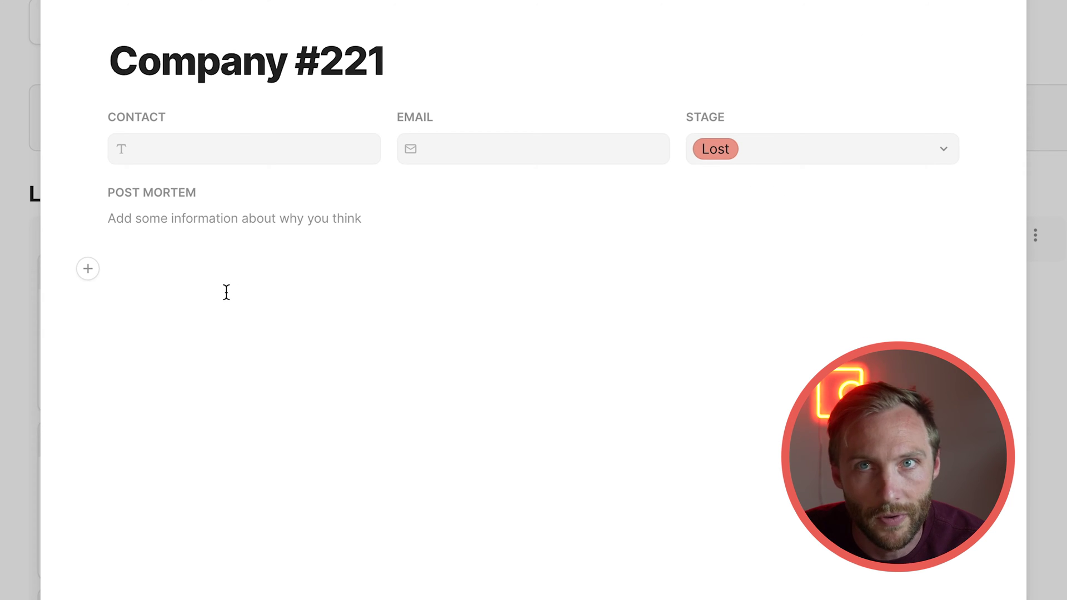
{"action": "type", "text": "Tyhpe up all the"}
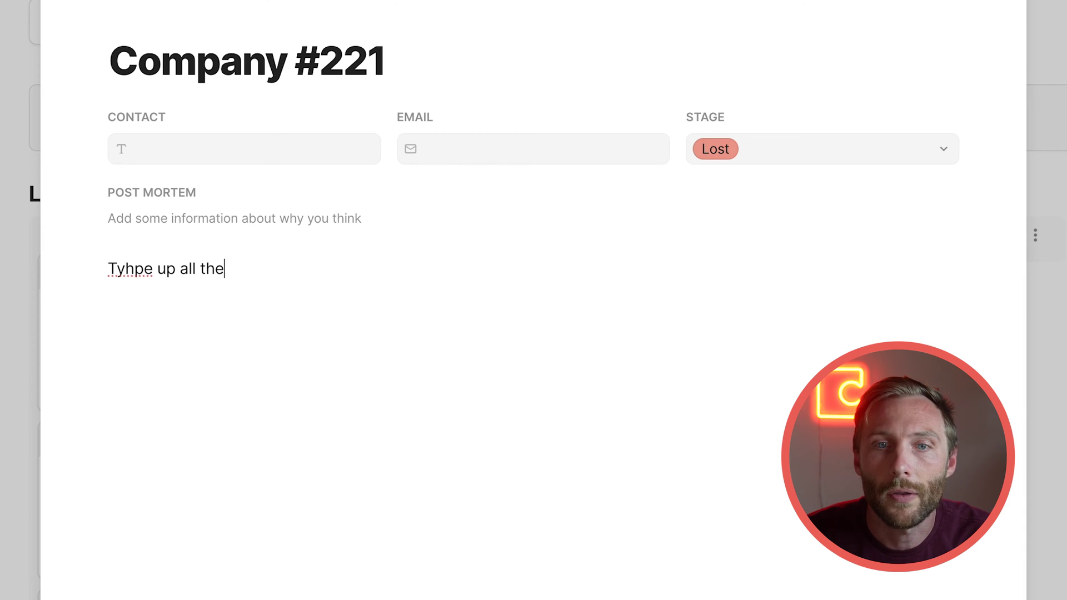
{"action": "type", "text": " reasons why we thin"}
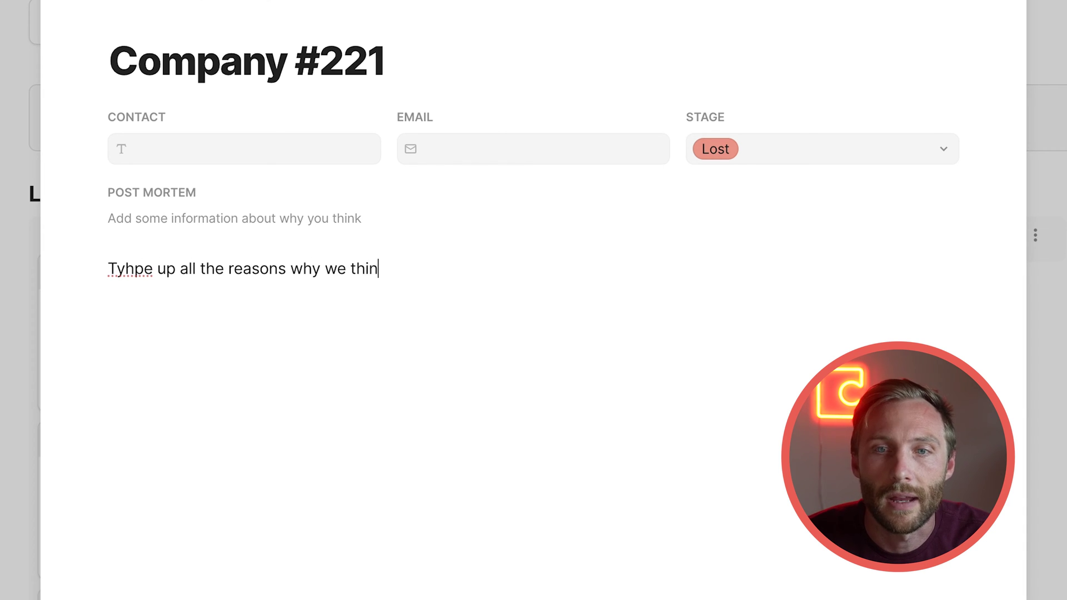
{"action": "type", "text": "k we l"}
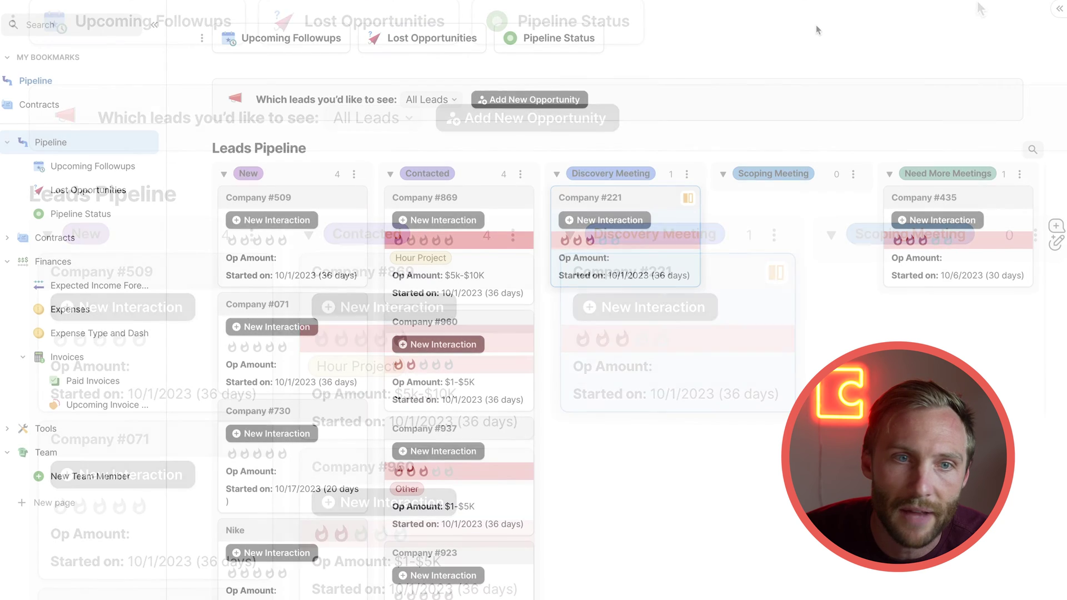
{"action": "left_click", "coordinate": [61, 192]}
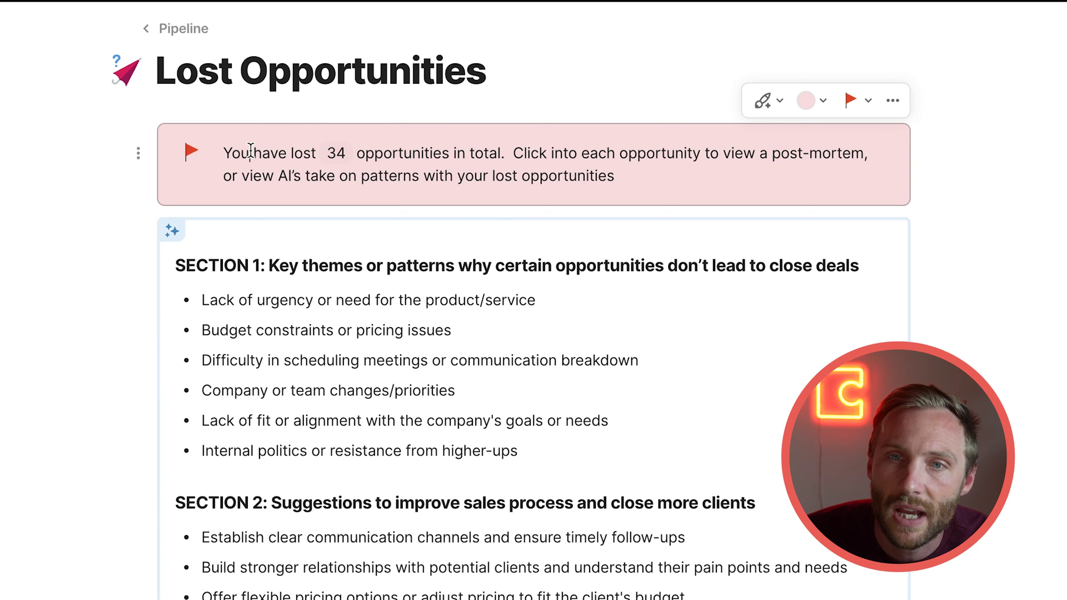
Browse the Lost Opportunities callout and table of lost deals
{"action": "left_click_drag", "start_coordinate": [251, 158], "coordinate": [326, 161]}
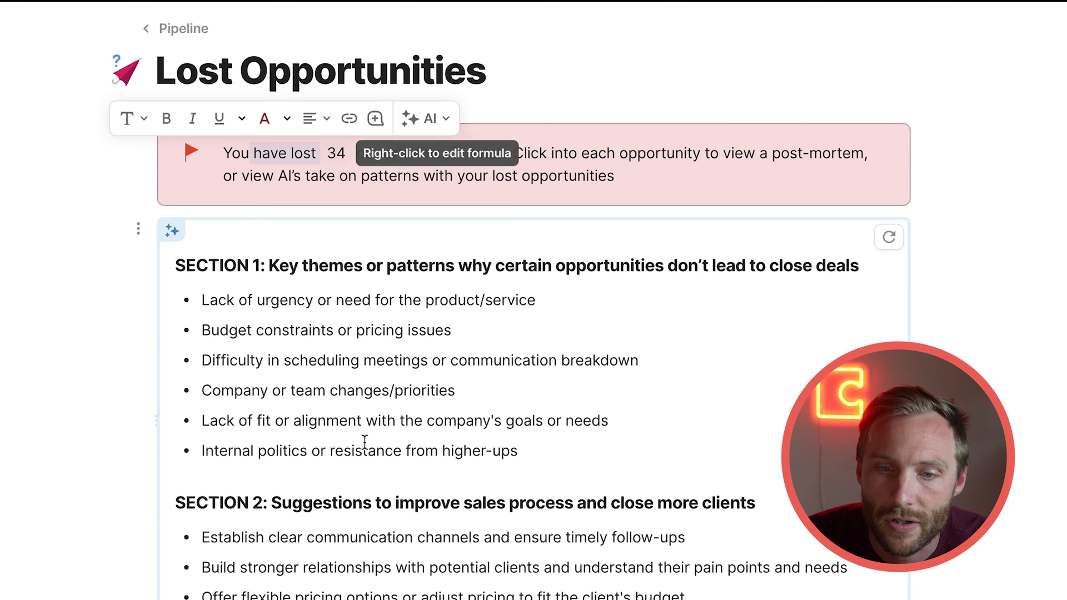
{"action": "scroll", "coordinate": [357, 462], "scroll_direction": "down", "scroll_amount": 3}
{"action": "scroll", "coordinate": [556, 467], "scroll_direction": "down", "scroll_amount": 20}
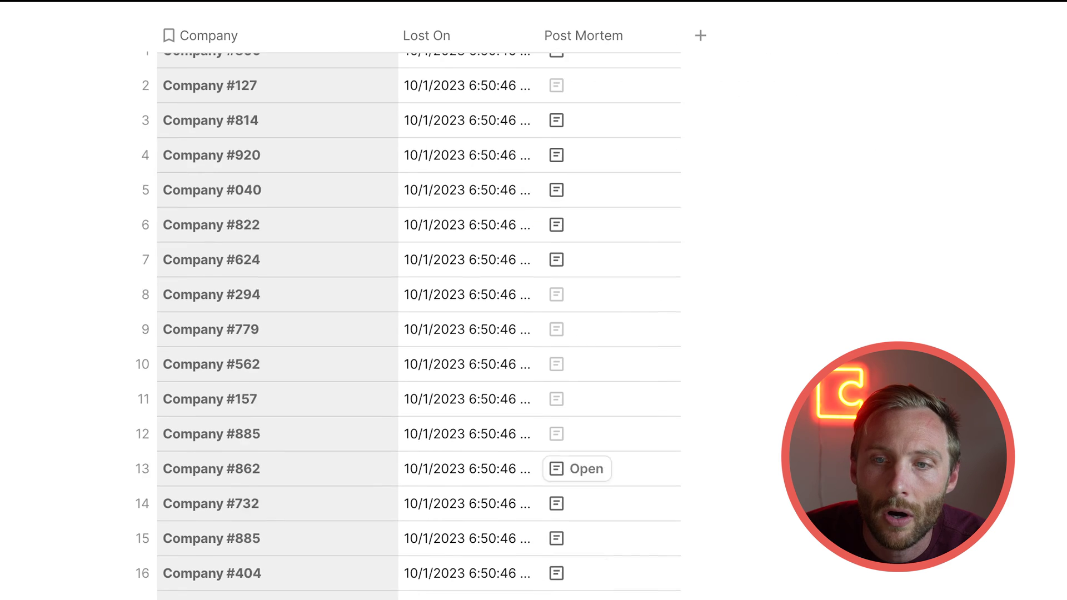
{"action": "scroll", "coordinate": [556, 467], "scroll_direction": "up", "scroll_amount": 10}
{"action": "scroll", "coordinate": [476, 238], "scroll_direction": "down", "scroll_amount": 1}
{"action": "left_click_drag", "start_coordinate": [473, 216], "coordinate": [479, 351]}
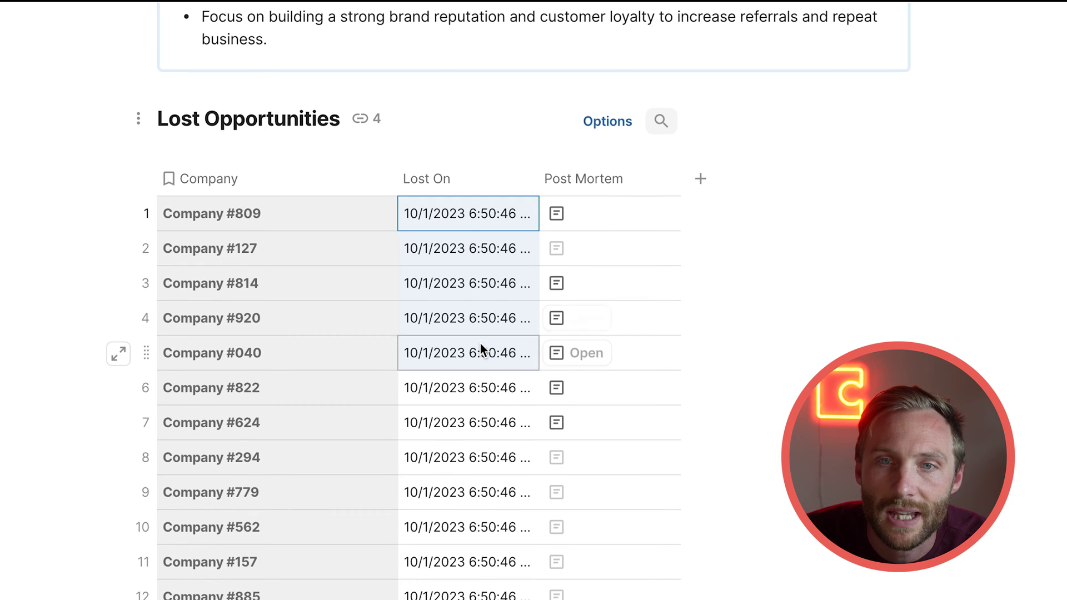
Review the Company #809 lost-opportunity post-mortem, highlighting its SECTION 1 heading
{"action": "left_click", "coordinate": [579, 215]}
{"action": "left_click", "coordinate": [256, 322]}
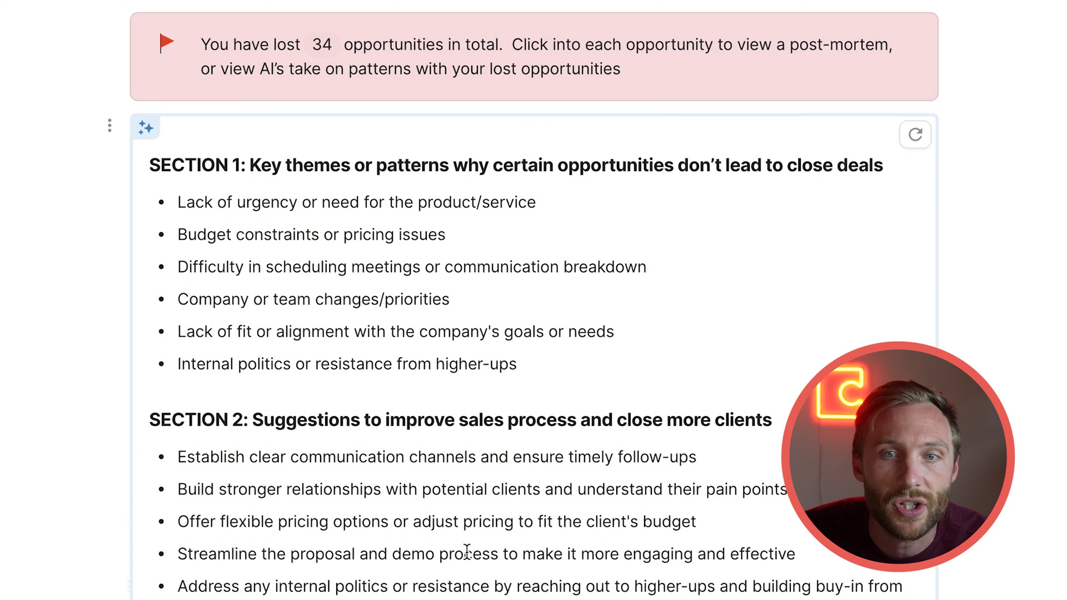
{"action": "left_click_drag", "start_coordinate": [291, 165], "coordinate": [874, 171]}
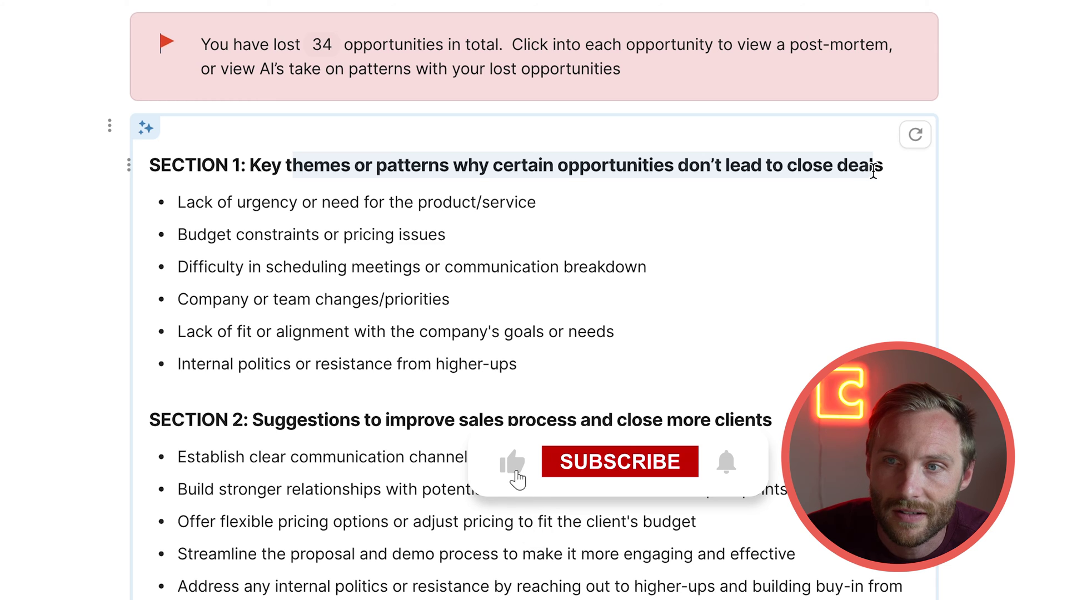
{"action": "left_click", "coordinate": [300, 420]}
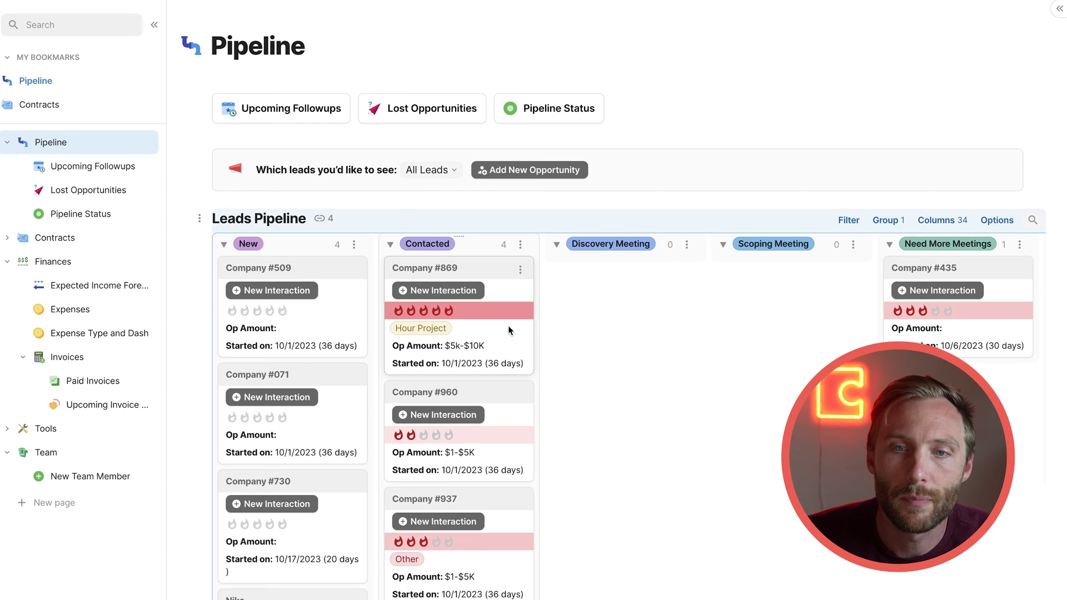
Move Company #209 from Accepted & Waiting to Signed & Paid, then select contract names on Contracts
{"action": "scroll", "coordinate": [508, 326], "scroll_direction": "right", "scroll_amount": 10}
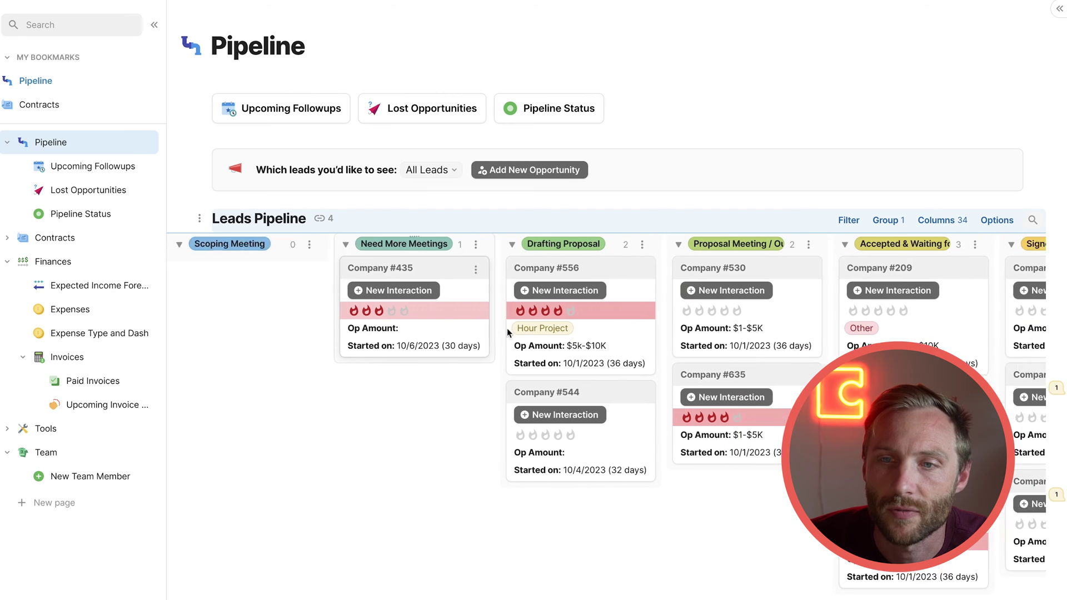
{"action": "scroll", "coordinate": [507, 331], "scroll_direction": "right", "scroll_amount": 6}
{"action": "left_click_drag", "start_coordinate": [535, 325], "coordinate": [648, 373]}
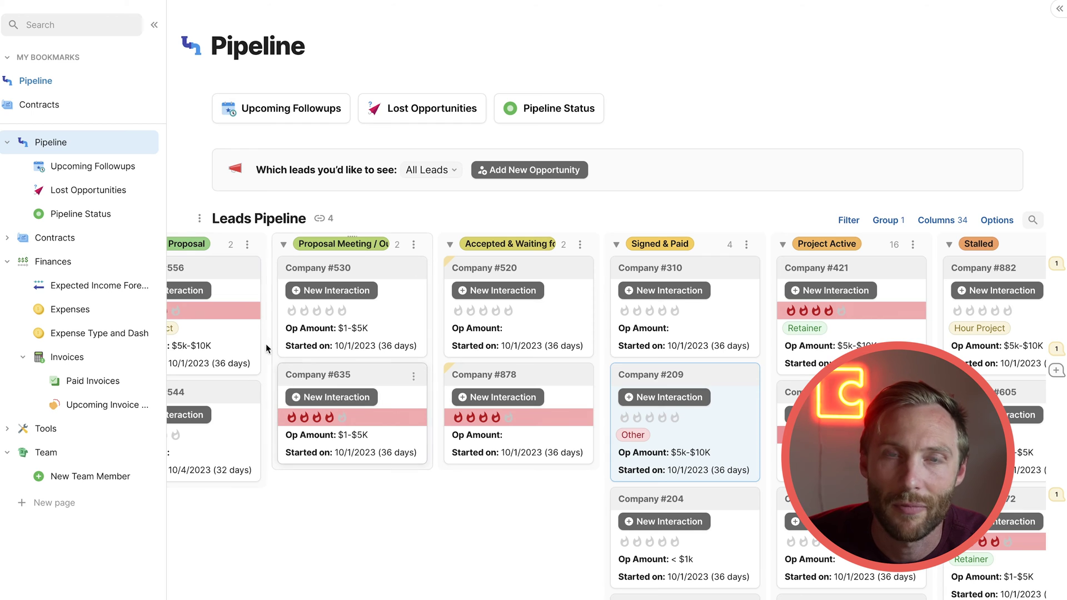
{"action": "left_click", "coordinate": [68, 238]}
{"action": "left_click_drag", "start_coordinate": [367, 375], "coordinate": [371, 503]}
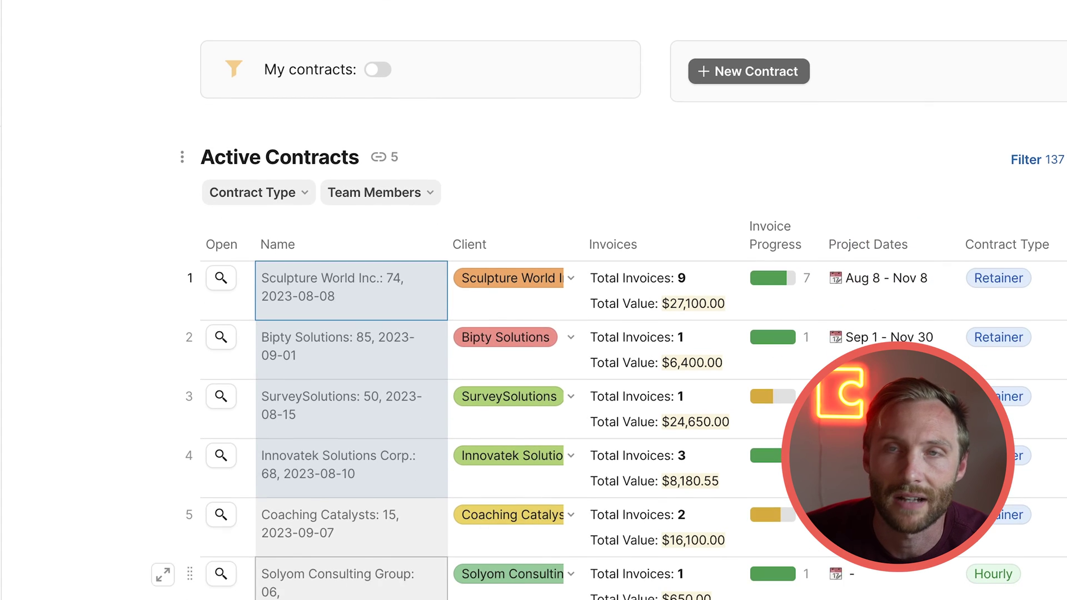
Review the Active Contracts name, client and invoice columns, then start new contract 83
{"action": "left_click_drag", "start_coordinate": [343, 284], "coordinate": [373, 564]}
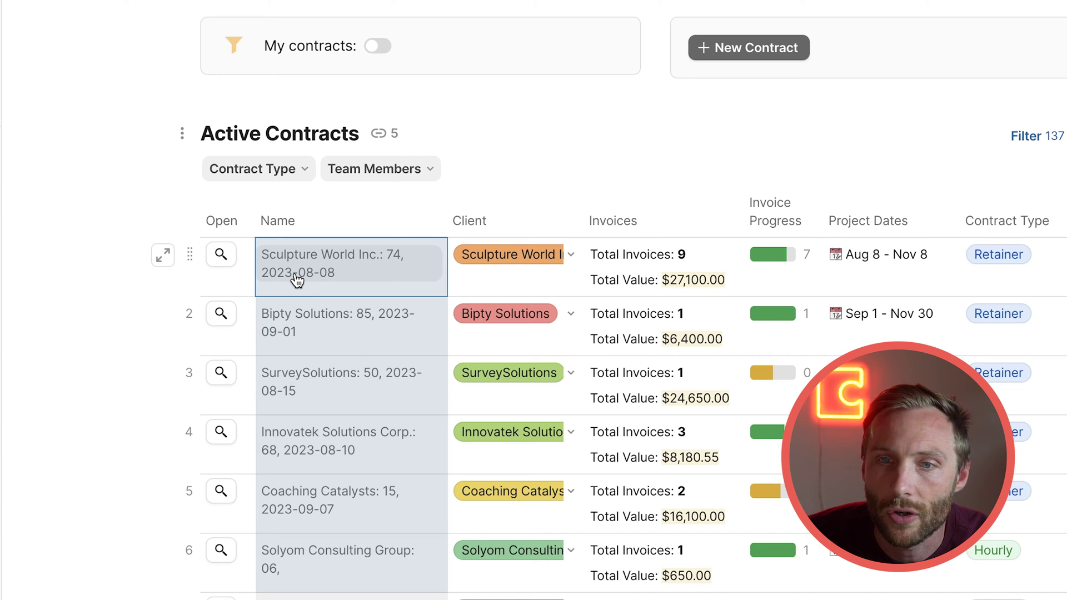
{"action": "left_click_drag", "start_coordinate": [482, 285], "coordinate": [508, 559]}
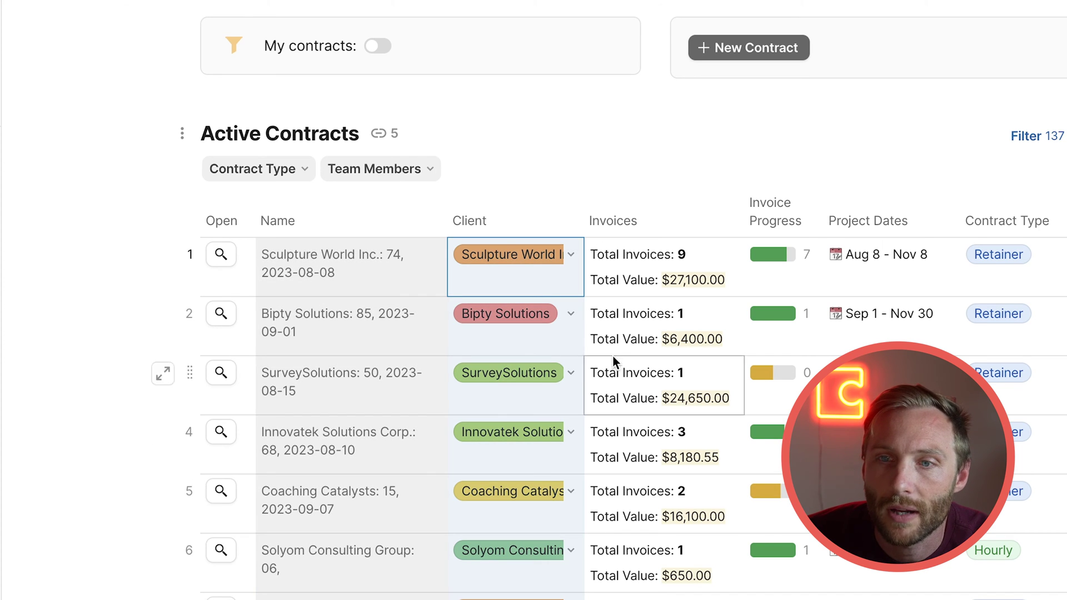
{"action": "left_click_drag", "start_coordinate": [640, 278], "coordinate": [666, 440]}
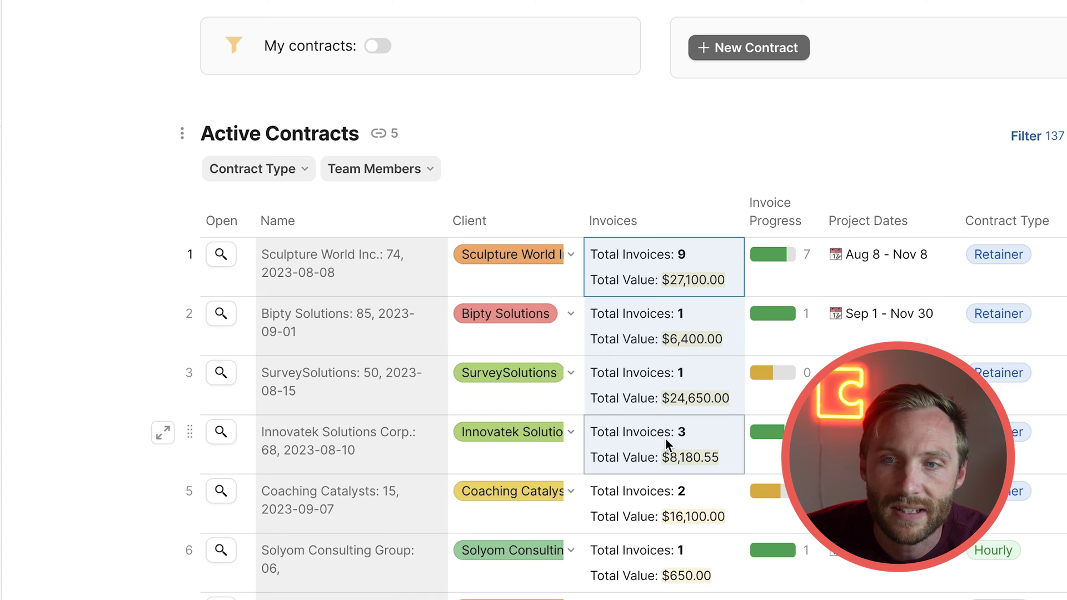
{"action": "left_click", "coordinate": [657, 270]}
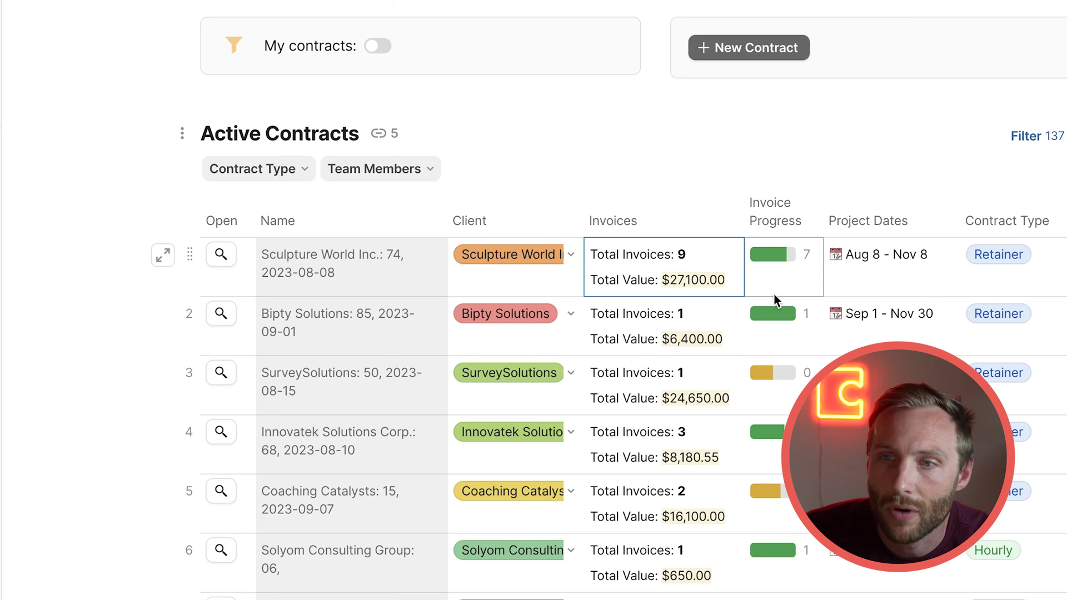
{"action": "scroll", "coordinate": [777, 300], "scroll_direction": "right", "scroll_amount": 10}
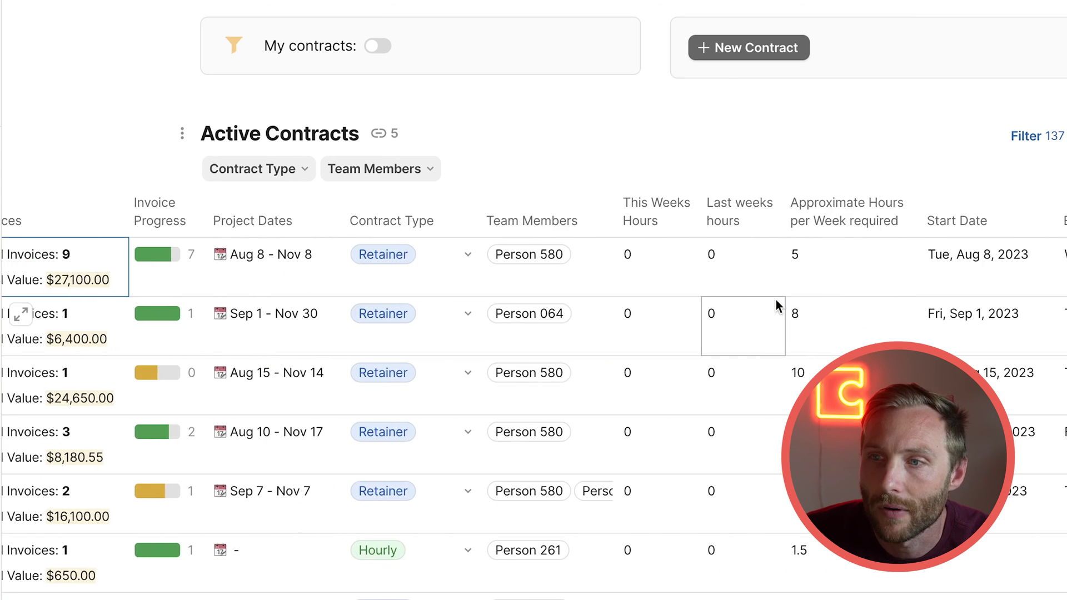
{"action": "scroll", "coordinate": [776, 300], "scroll_direction": "left", "scroll_amount": 10}
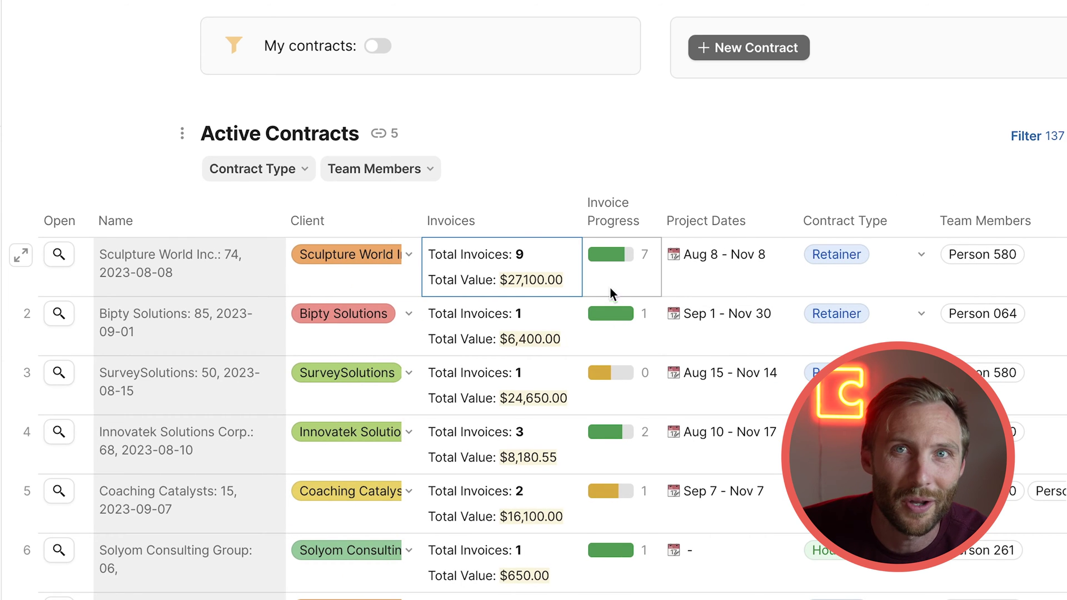
{"action": "scroll", "coordinate": [501, 336], "scroll_direction": "left", "scroll_amount": 3}
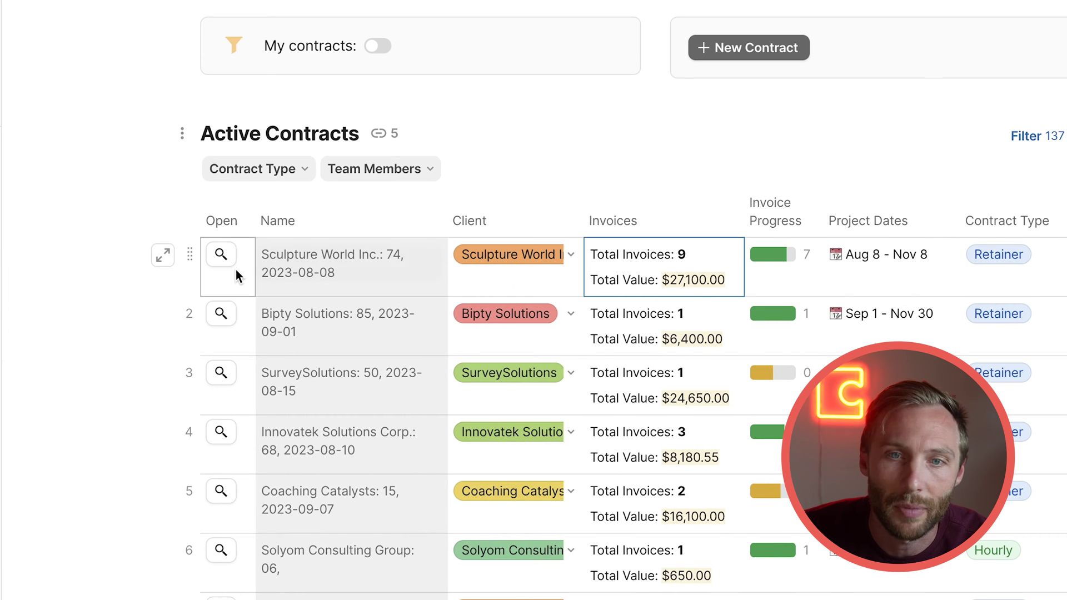
{"action": "left_click", "coordinate": [767, 222]}
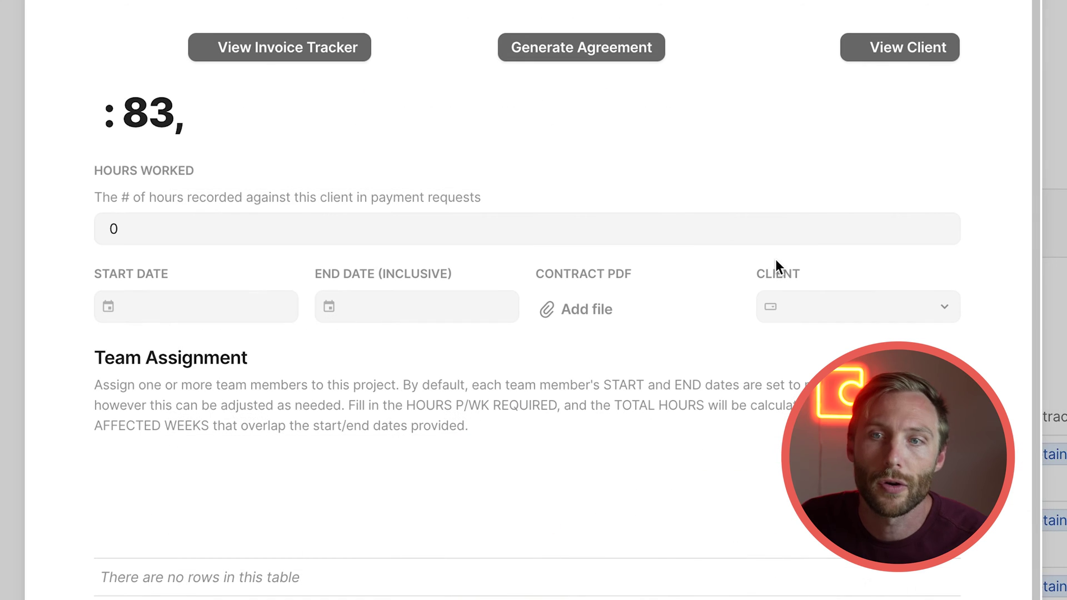
Set contract 83's client to Five Star Solutions, running Nov 6 to Nov 30, 2023
{"action": "left_click", "coordinate": [779, 315]}
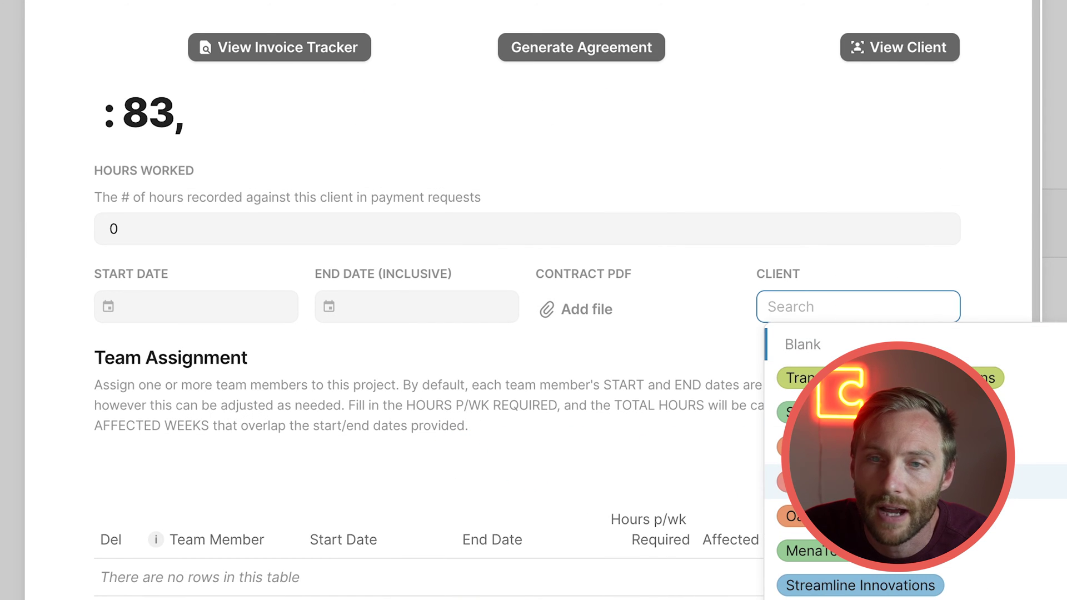
{"action": "left_click", "coordinate": [834, 479]}
{"action": "left_click", "coordinate": [166, 309]}
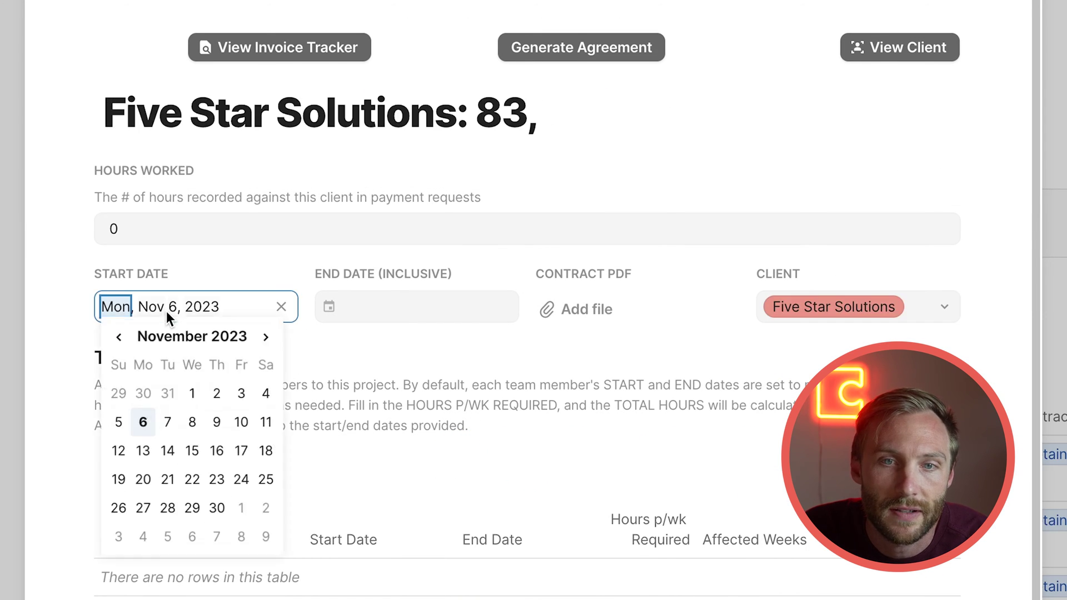
{"action": "left_click", "coordinate": [146, 428]}
{"action": "left_click", "coordinate": [352, 308]}
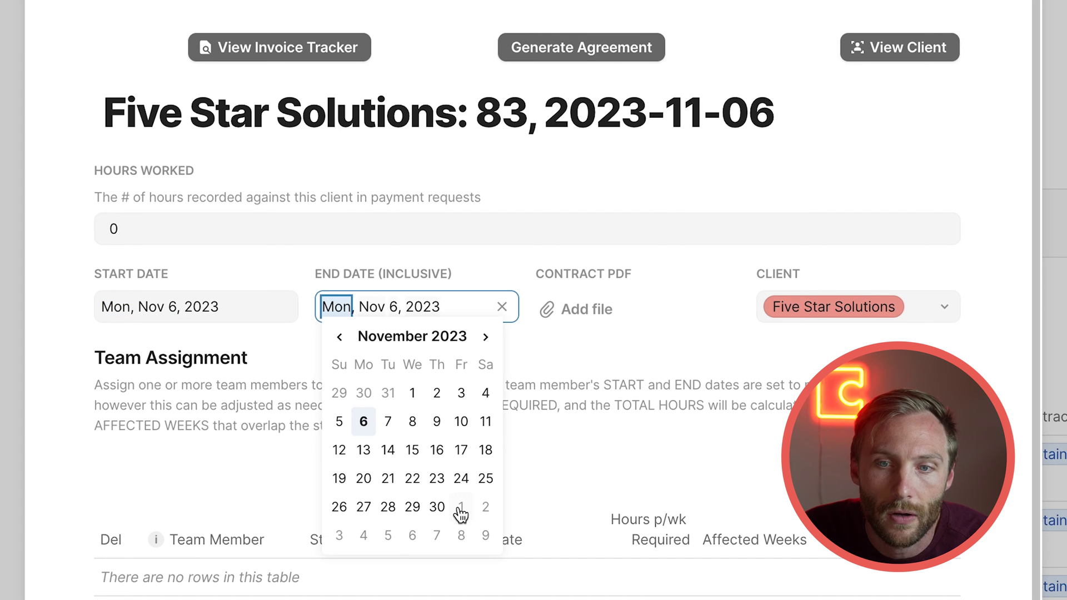
{"action": "left_click", "coordinate": [438, 507]}
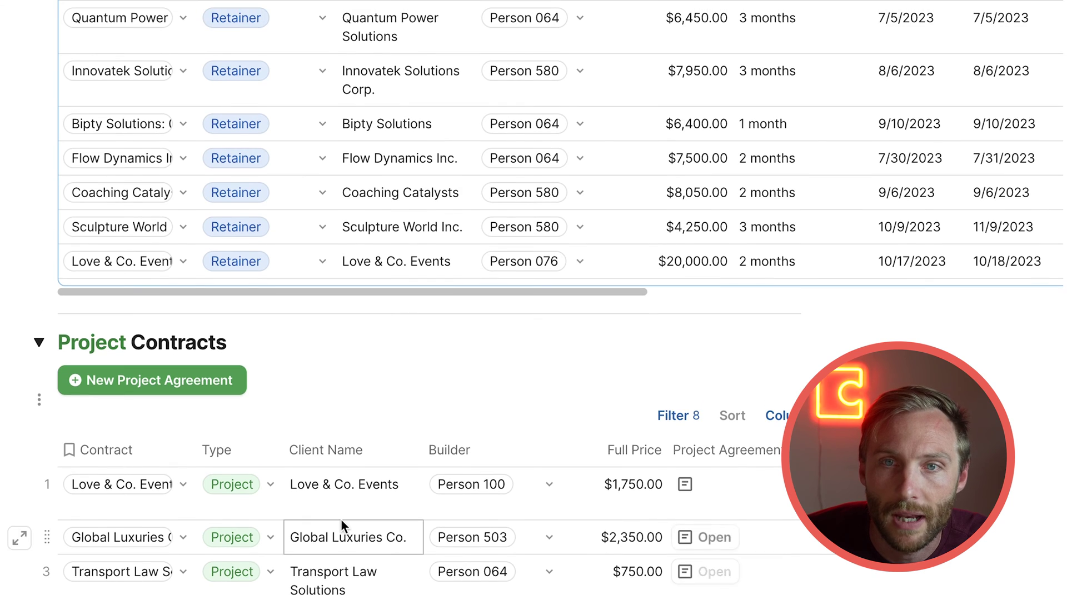
{"action": "scroll", "coordinate": [341, 544], "scroll_direction": "up", "scroll_amount": 1}
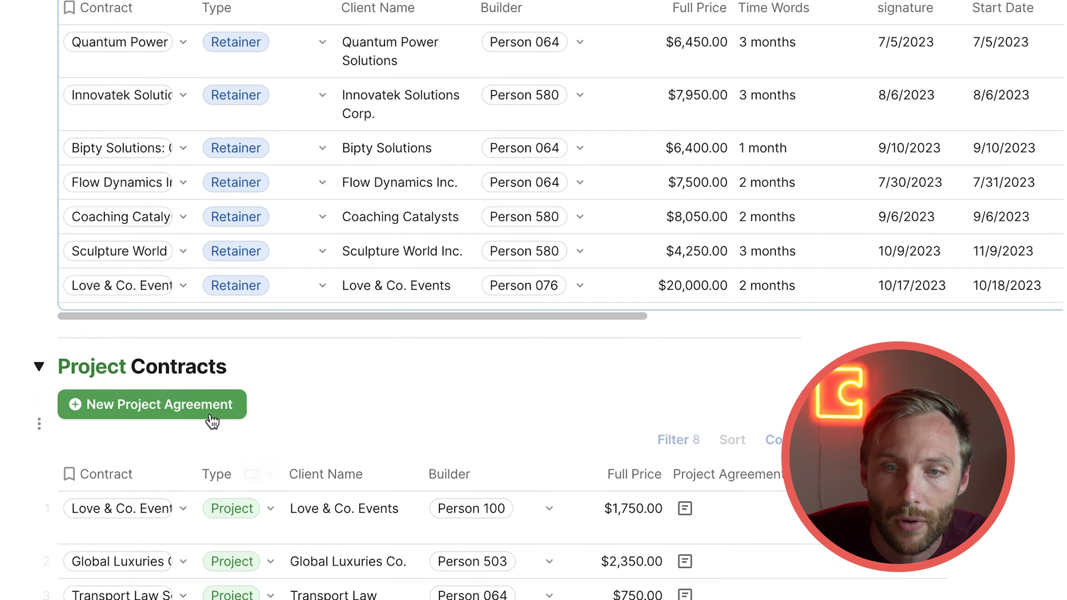
Add project agreement row 8 and link it to the Five Star Solutions contract
{"action": "left_click", "coordinate": [206, 405]}
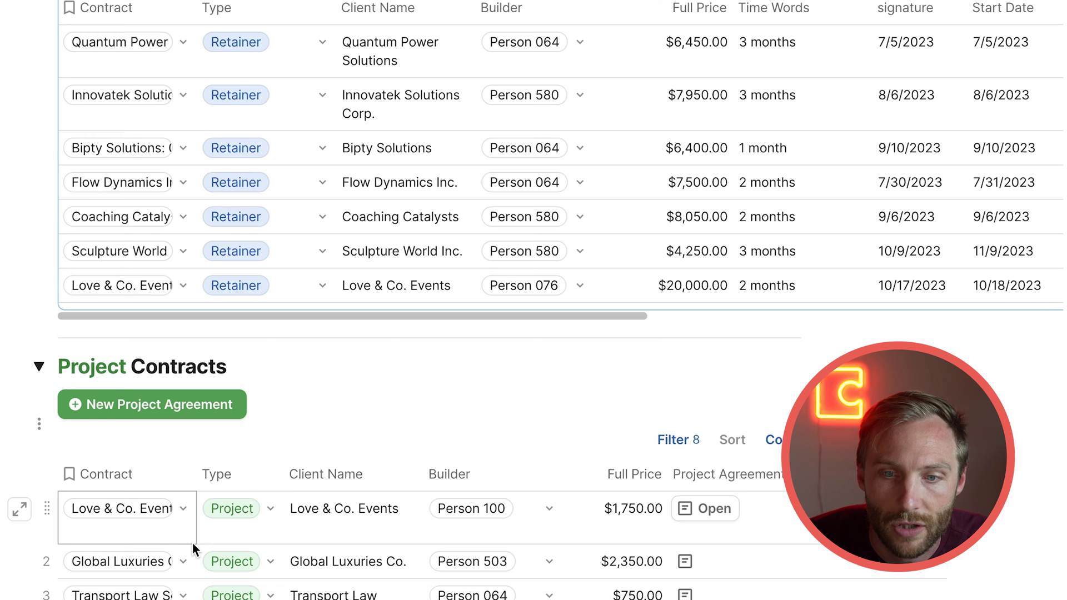
{"action": "scroll", "coordinate": [192, 543], "scroll_direction": "down", "scroll_amount": 7}
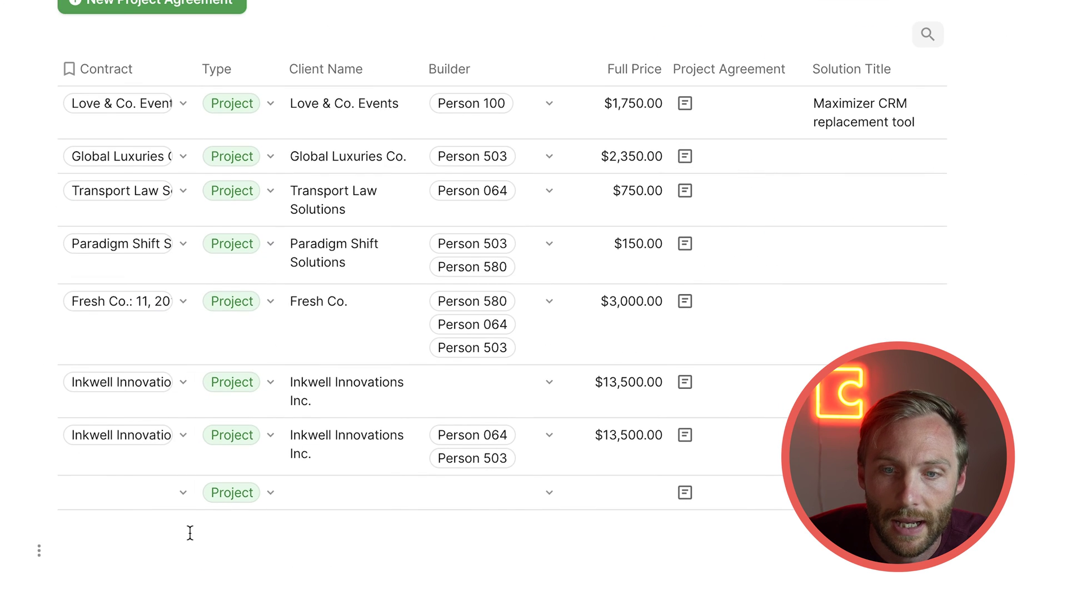
{"action": "left_click", "coordinate": [162, 498]}
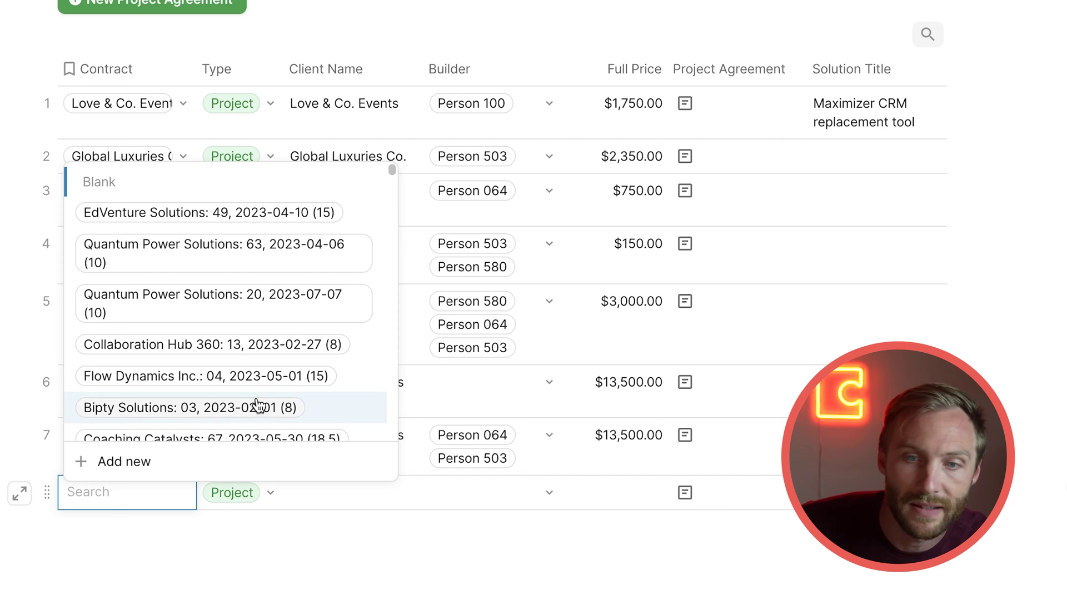
{"action": "mouse_move", "coordinate": [361, 423]}
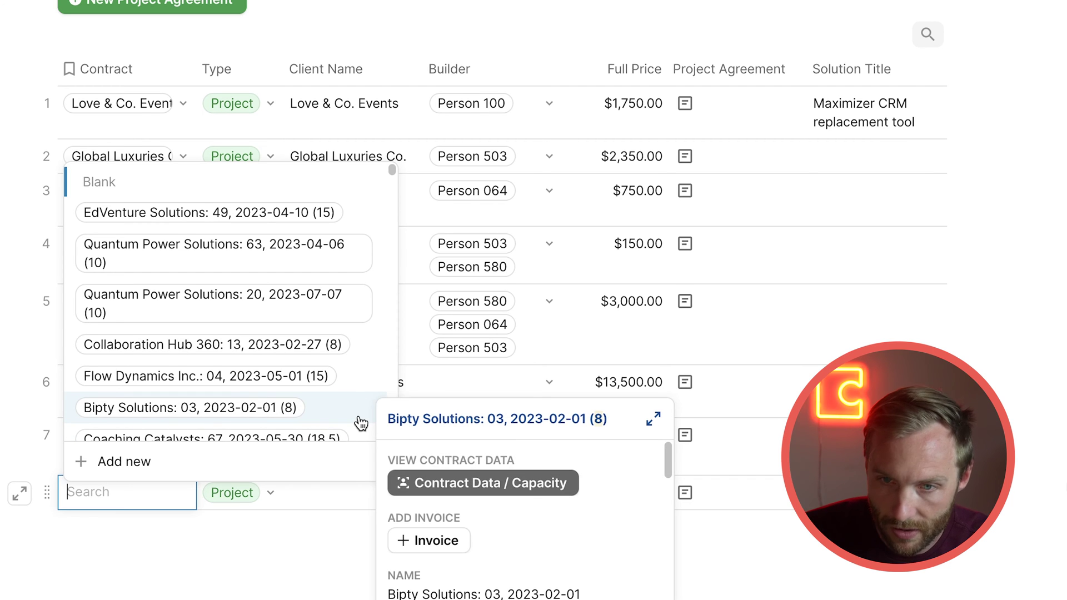
{"action": "type", "text": "fiv"}
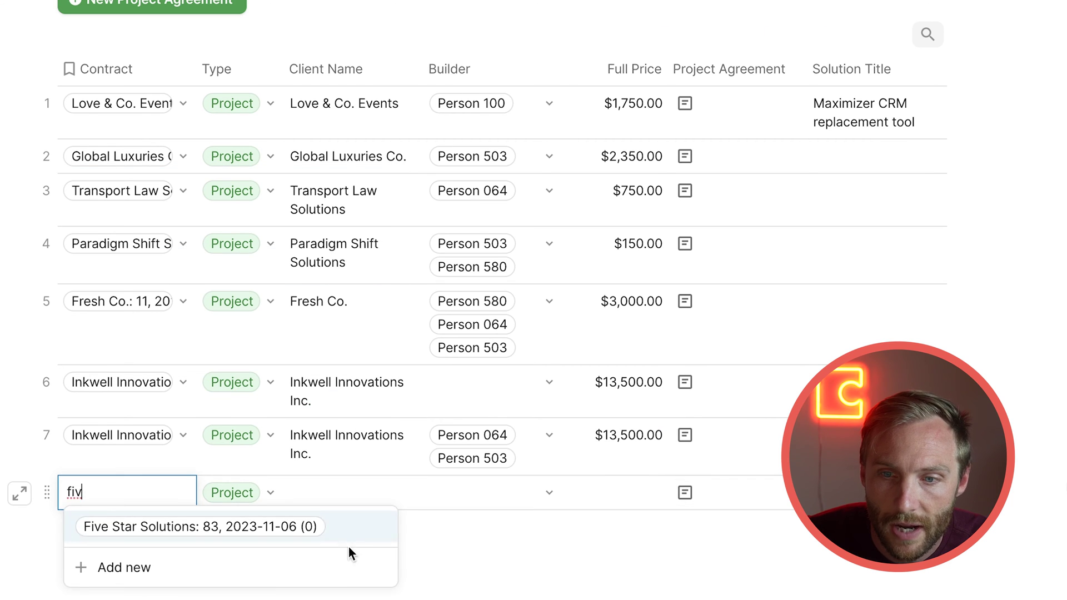
{"action": "left_click", "coordinate": [349, 536]}
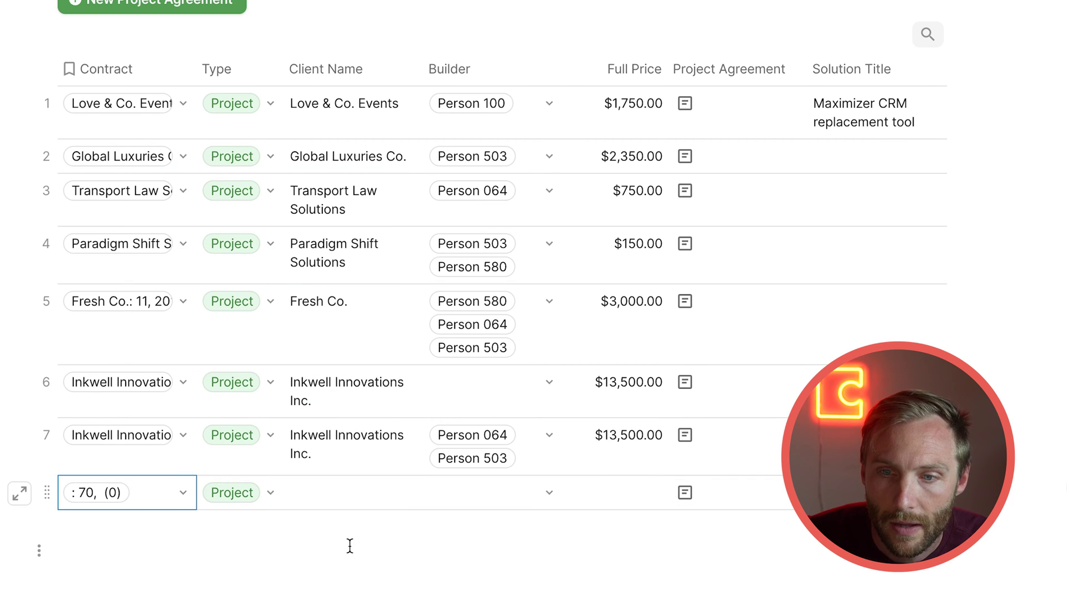
{"action": "left_click", "coordinate": [164, 503]}
{"action": "type", "text": "five"}
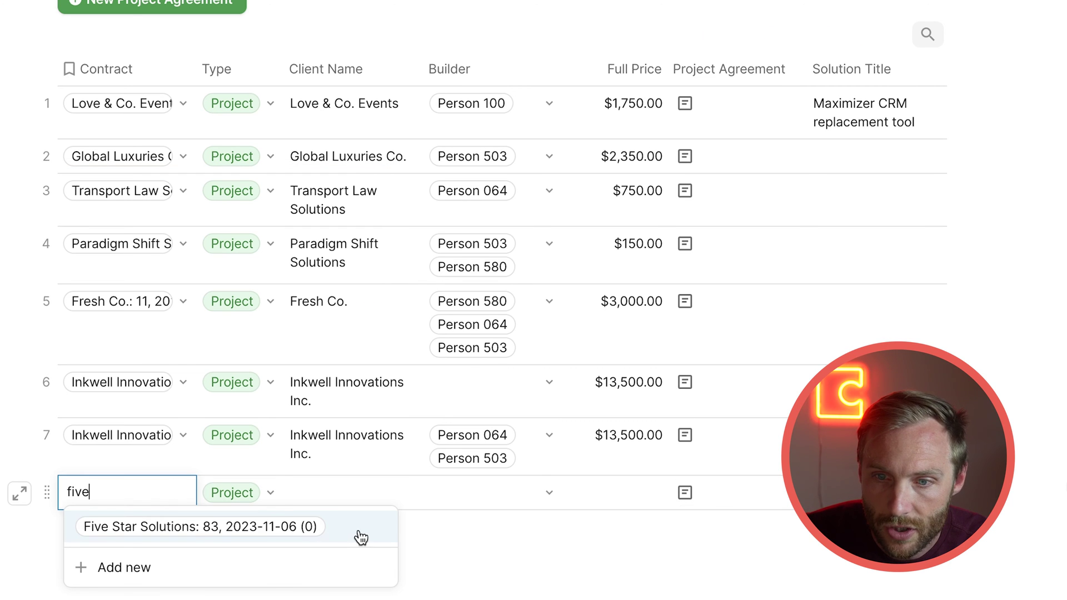
{"action": "left_click", "coordinate": [359, 536]}
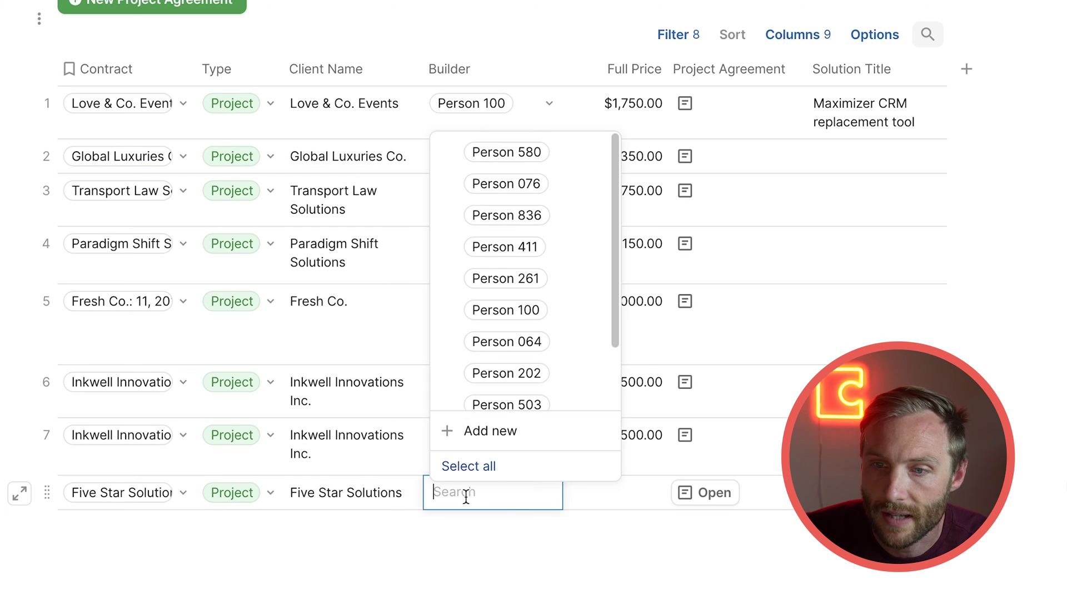
Make Person 202 the builder and set the full price to $24,000.00
{"action": "left_click", "coordinate": [528, 376]}
{"action": "left_click", "coordinate": [642, 481]}
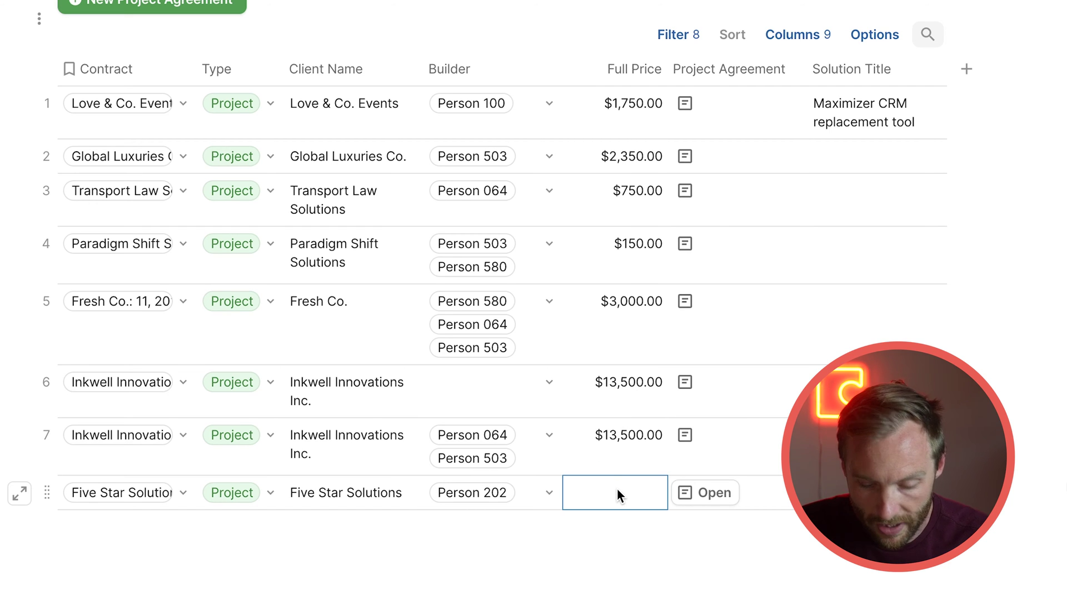
{"action": "type", "text": "24000"}
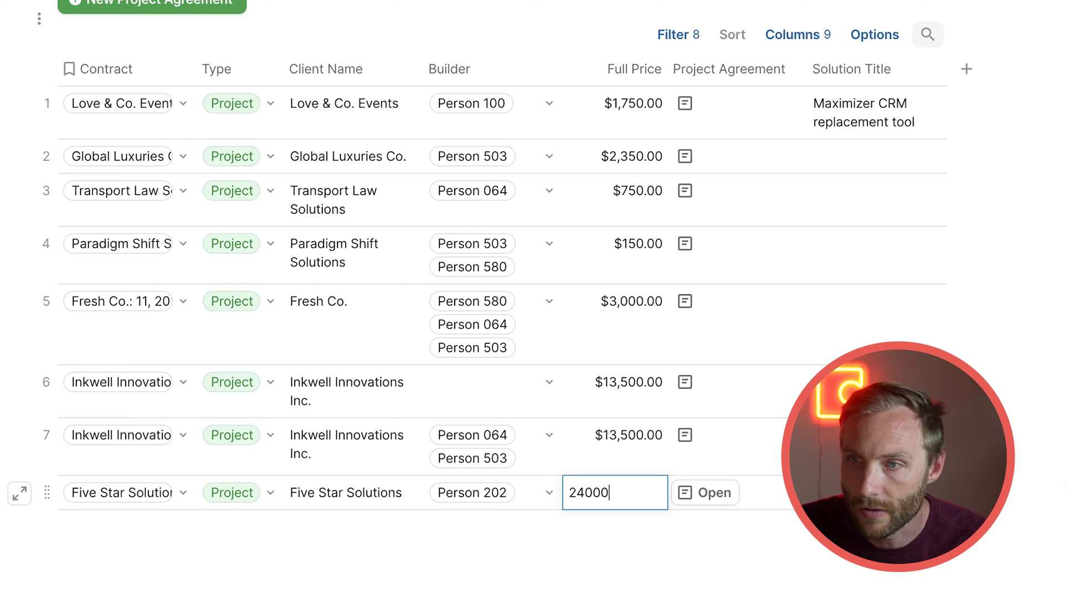
{"action": "key", "text": "Tab"}
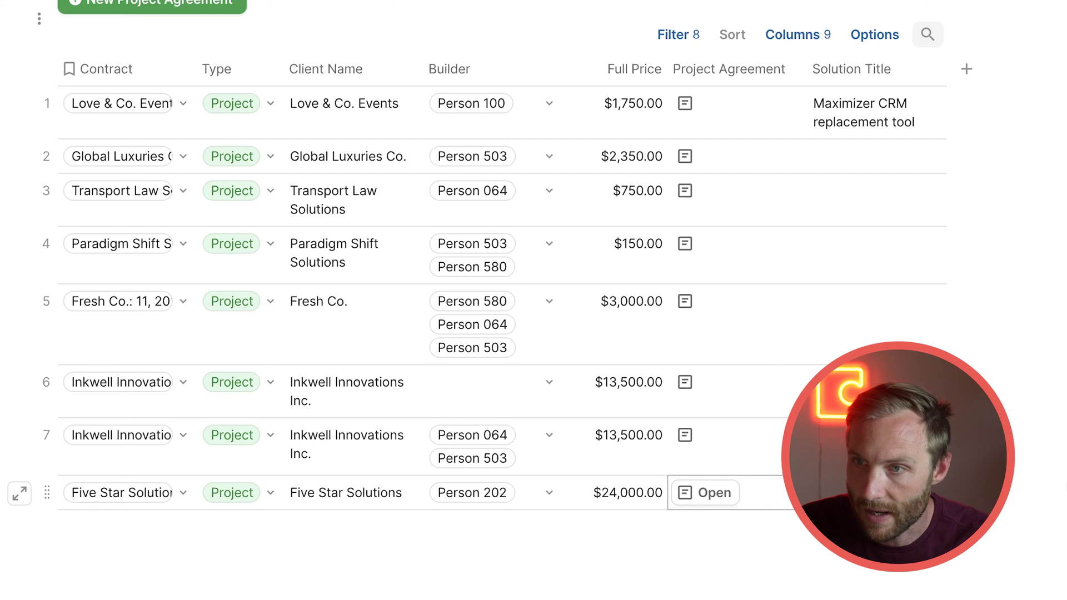
{"action": "left_click", "coordinate": [651, 442]}
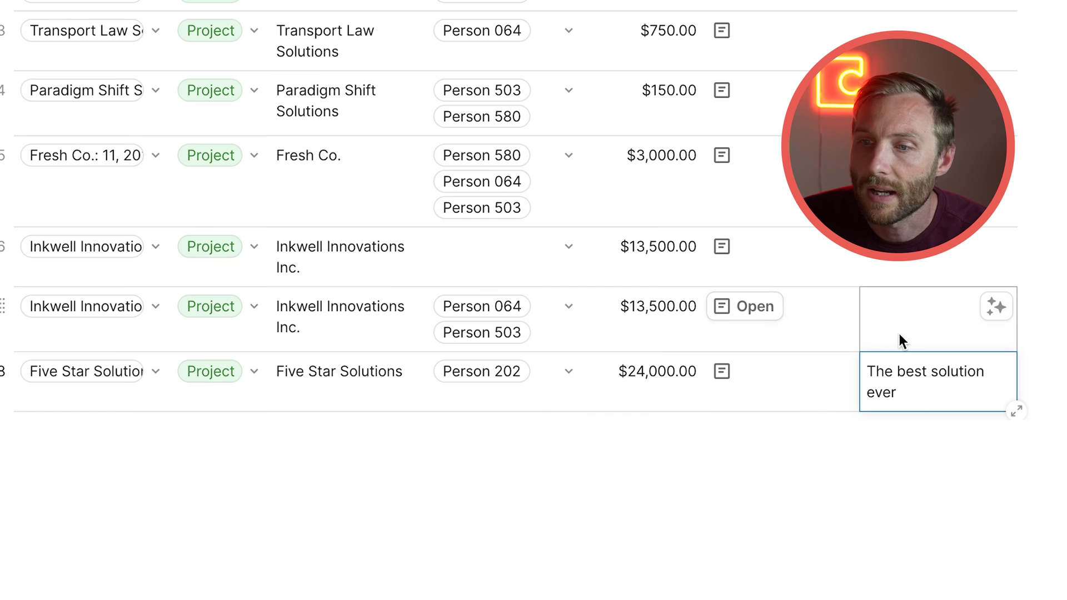
Open the Five Star Solutions project agreement and review its date and parties
{"action": "left_click", "coordinate": [900, 340]}
{"action": "left_click", "coordinate": [767, 372]}
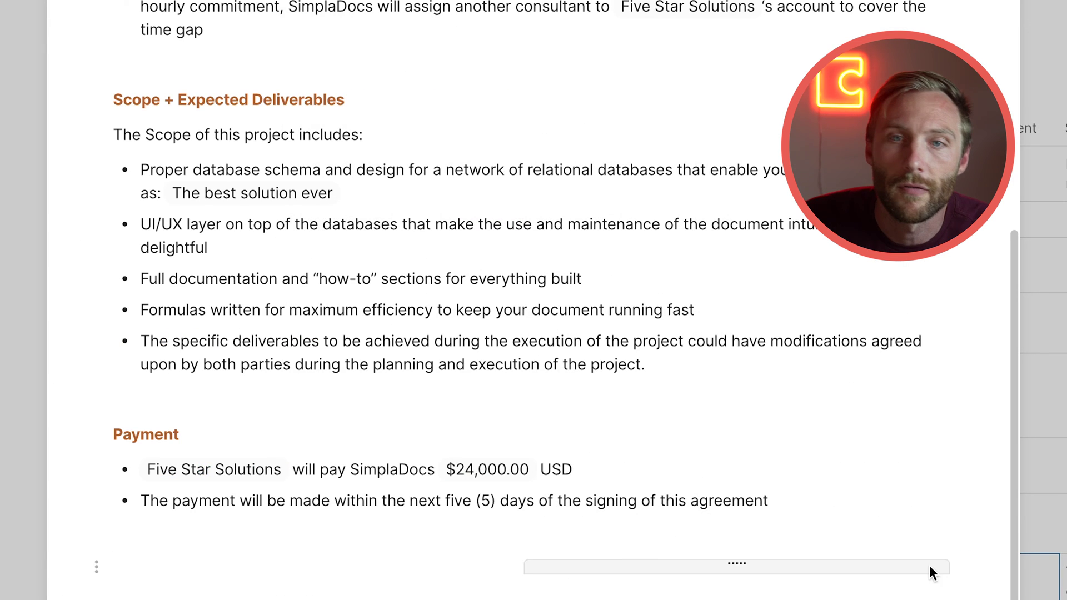
{"action": "scroll", "coordinate": [930, 572], "scroll_direction": "up", "scroll_amount": 10}
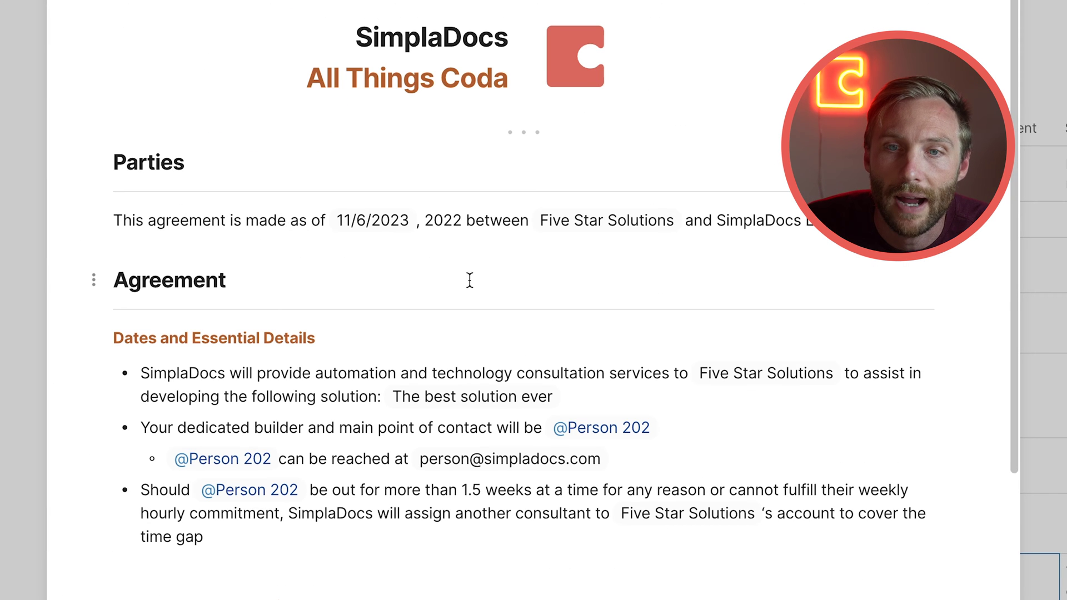
{"action": "left_click_drag", "start_coordinate": [169, 210], "coordinate": [466, 222]}
{"action": "scroll", "coordinate": [444, 398], "scroll_direction": "down", "scroll_amount": 3}
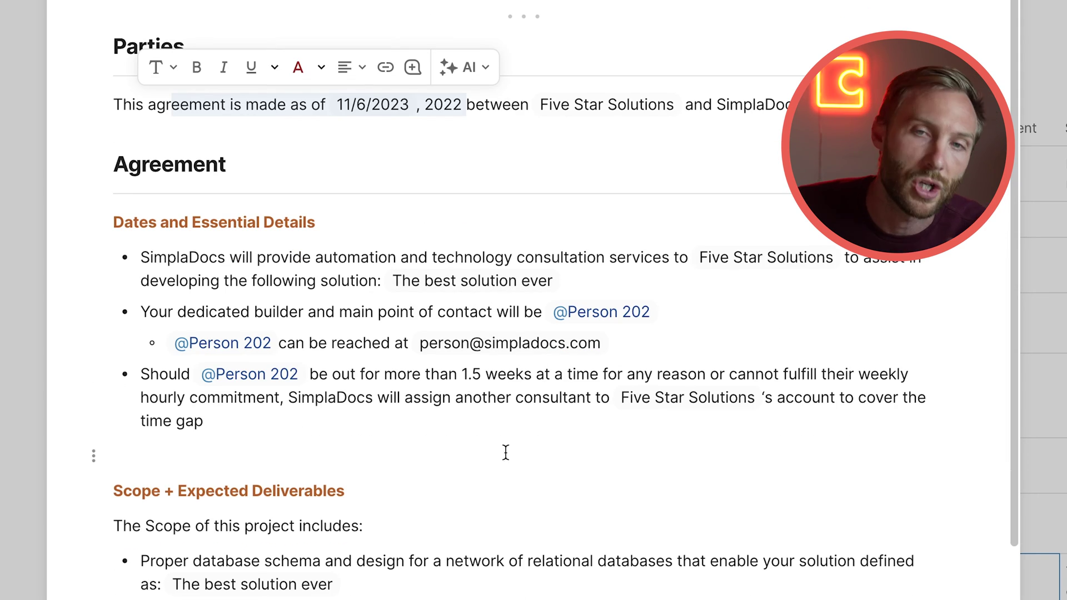
{"action": "scroll", "coordinate": [541, 529], "scroll_direction": "down", "scroll_amount": 10}
{"action": "scroll", "coordinate": [541, 529], "scroll_direction": "up", "scroll_amount": 10}
{"action": "scroll", "coordinate": [541, 529], "scroll_direction": "up", "scroll_amount": 3}
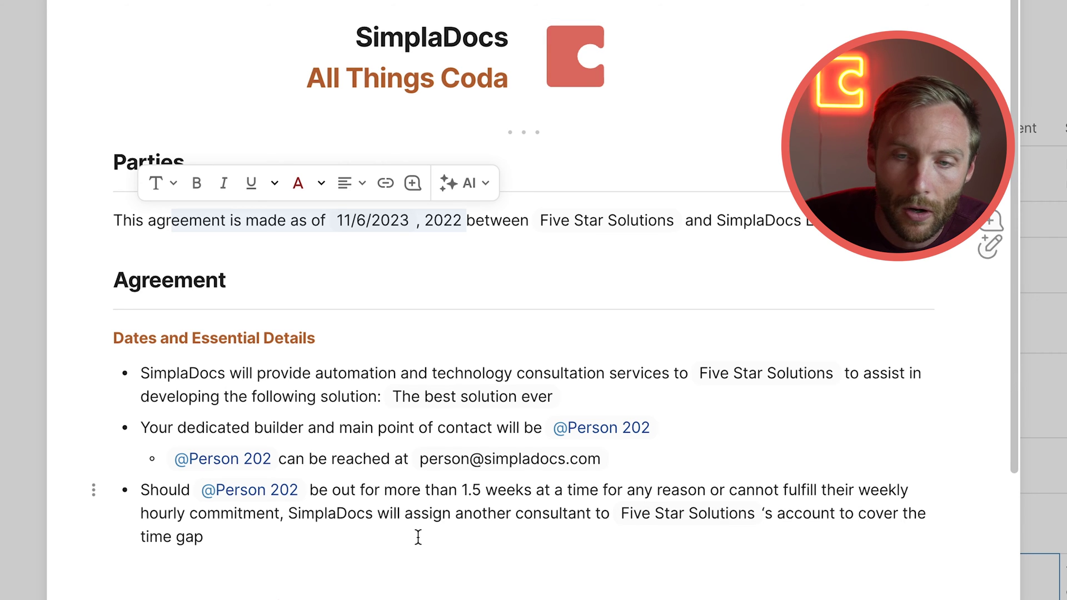
Add a new bullet after the time gap line, starting 'All', about adding or editing information
{"action": "left_click", "coordinate": [395, 544]}
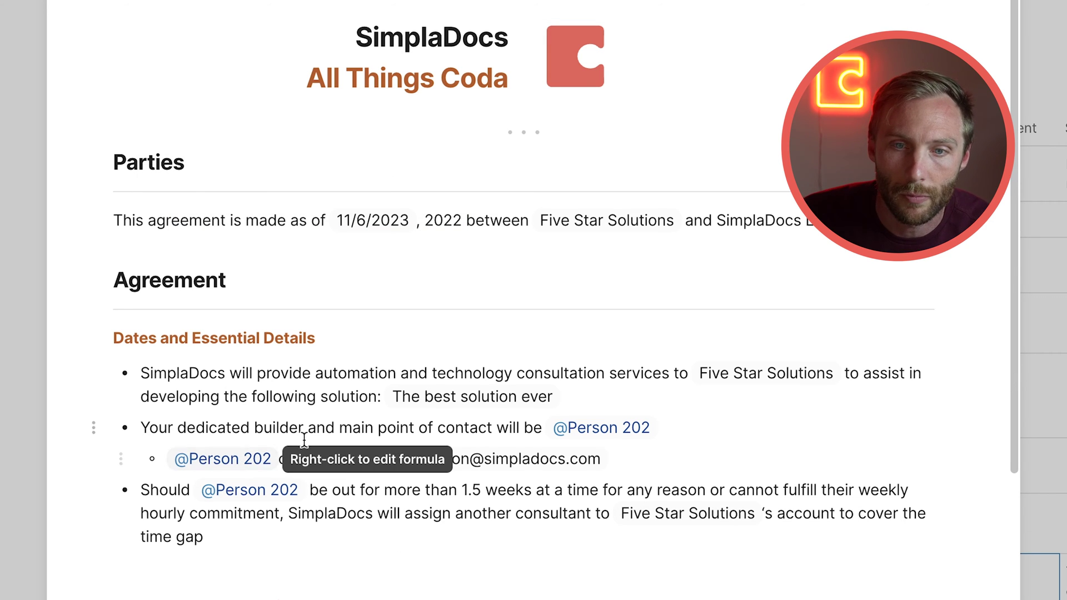
{"action": "key", "text": "Return"}
{"action": "type", "text": "All"}
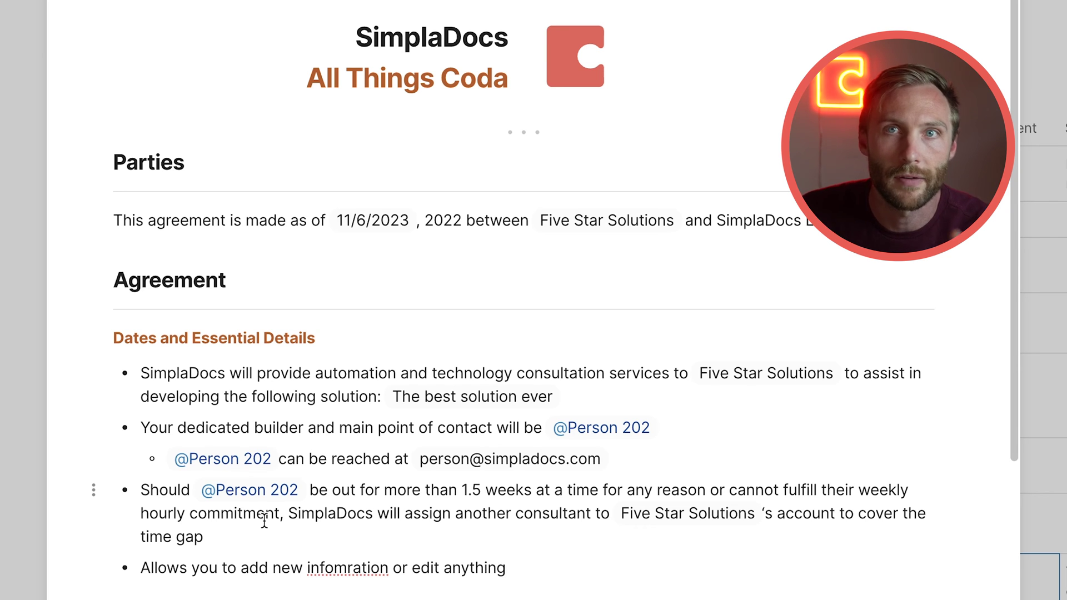
Inspect the Today() formula behind the agreement date, then close it
{"action": "right_click", "coordinate": [374, 221]}
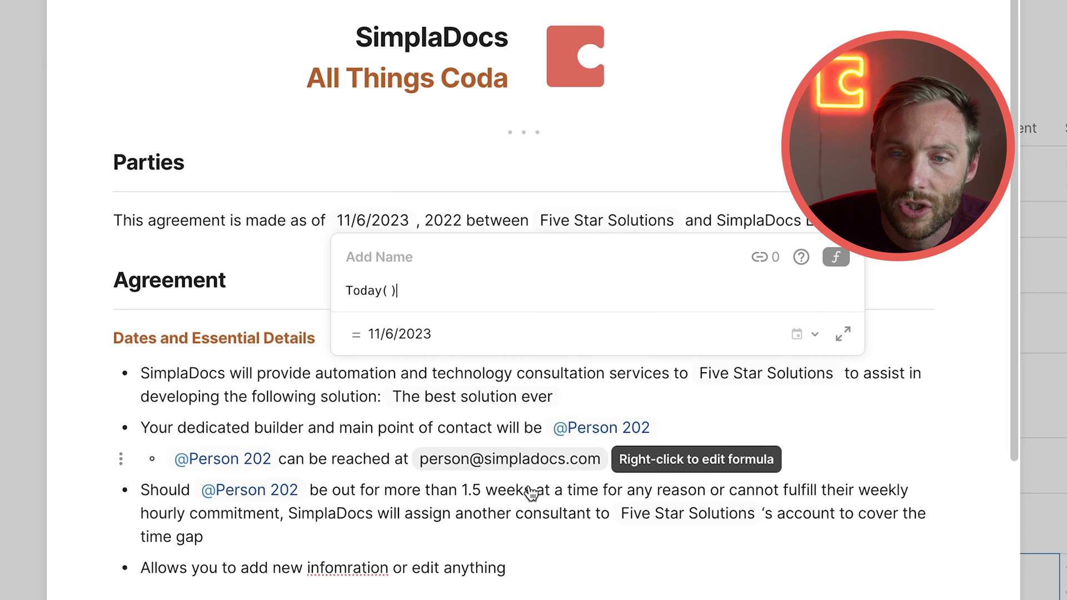
{"action": "left_click", "coordinate": [757, 159]}
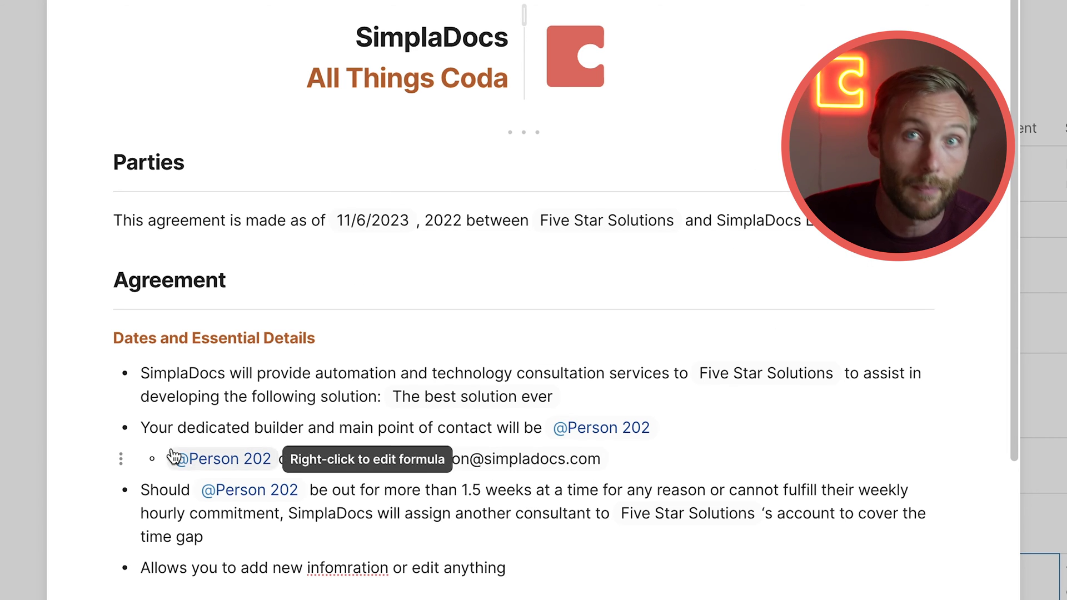
{"action": "scroll", "coordinate": [523, 300], "scroll_direction": "down", "scroll_amount": 10}
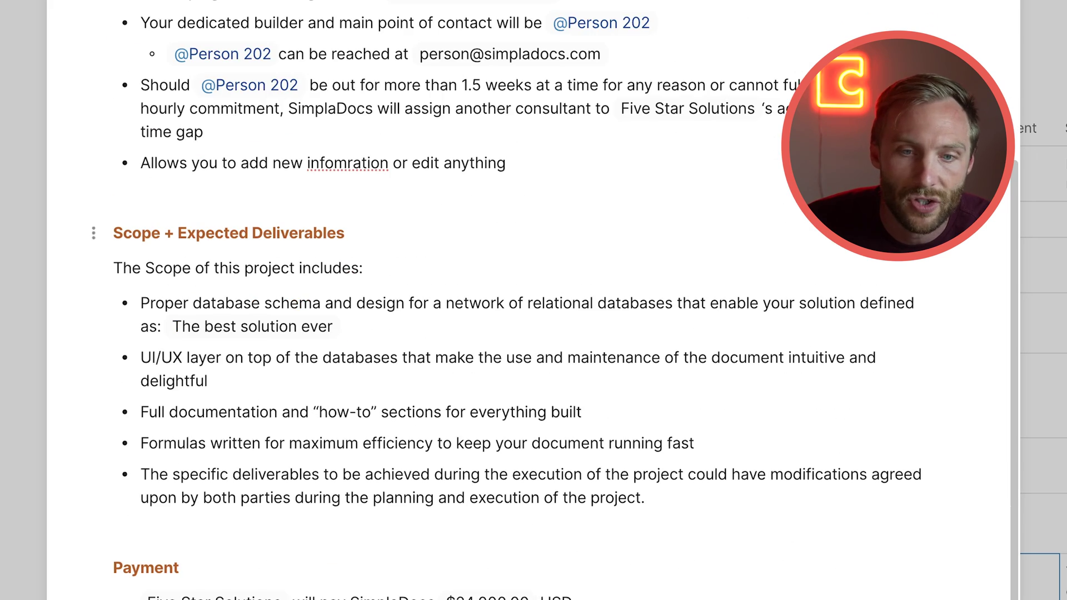
{"action": "scroll", "coordinate": [711, 158], "scroll_direction": "up", "scroll_amount": 10}
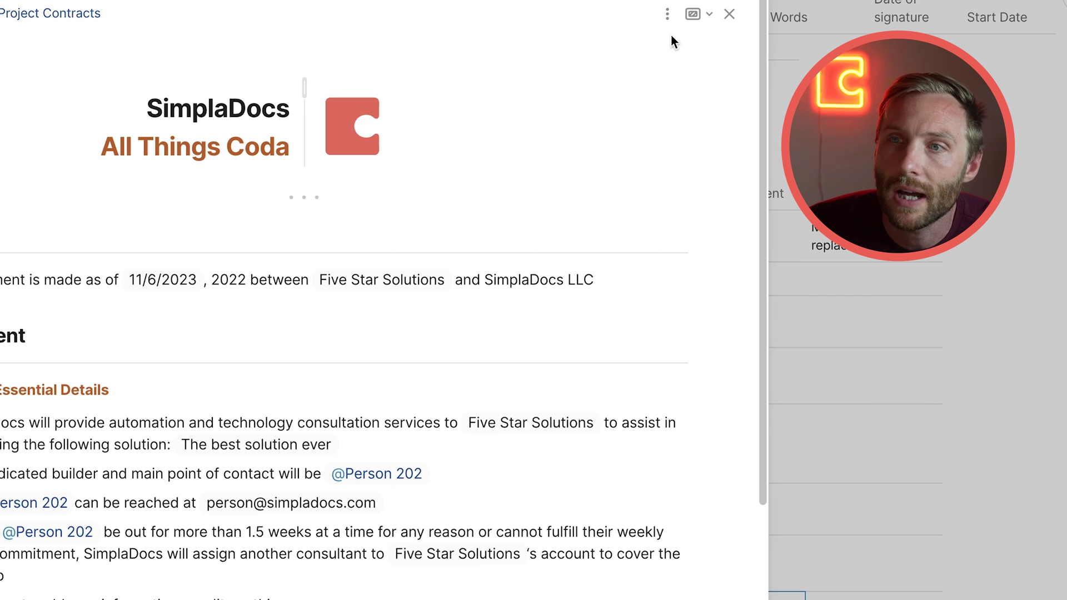
Check the agreement's Print & PDF export option, then close the agreement back to Contracts
{"action": "left_click", "coordinate": [668, 13]}
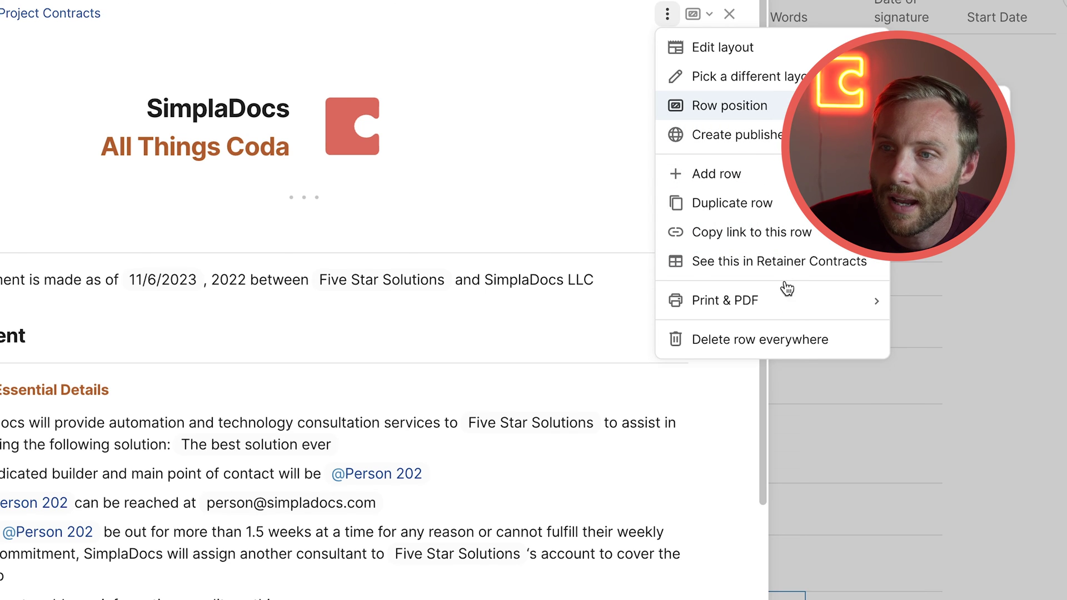
{"action": "mouse_move", "coordinate": [785, 307]}
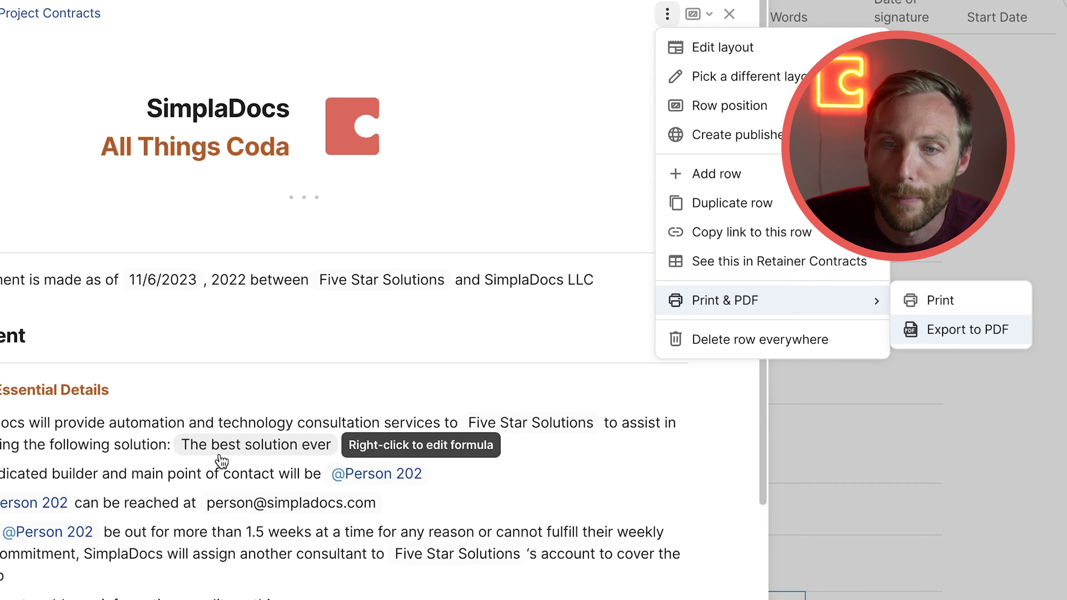
{"action": "key", "text": "Escape"}
{"action": "key", "text": "Escape"}
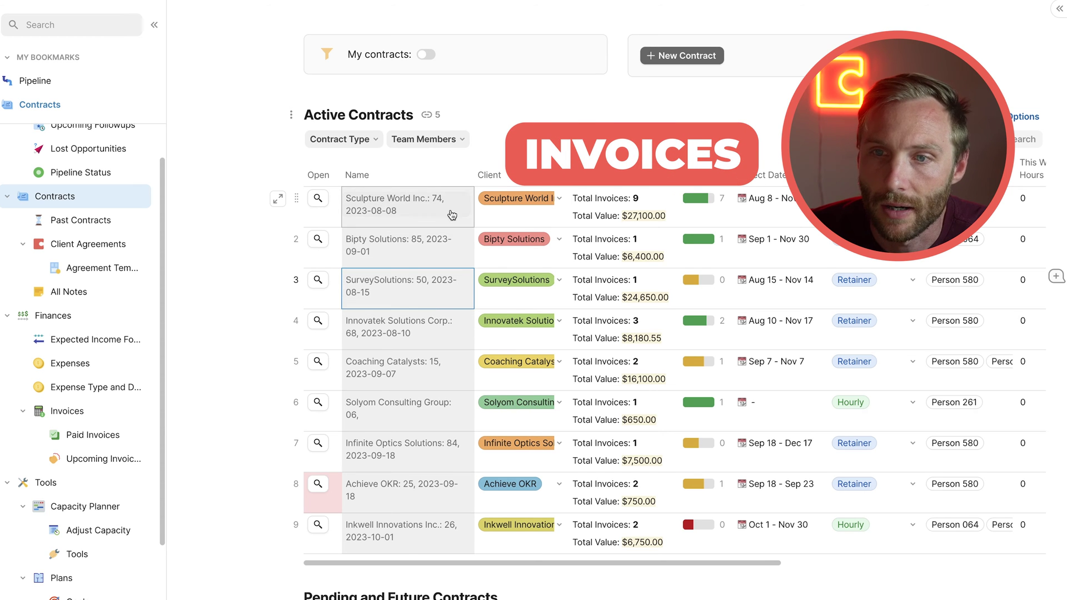
Open Sculpture World Inc.'s invoice tracker and select its invoice list
{"action": "left_click", "coordinate": [318, 198]}
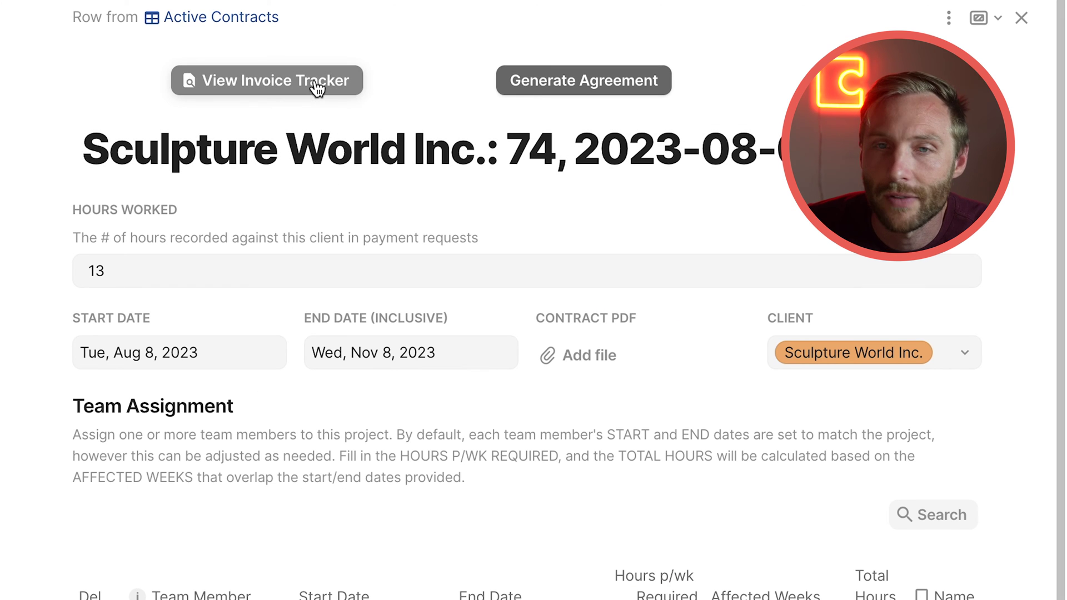
{"action": "left_click", "coordinate": [318, 88]}
{"action": "scroll", "coordinate": [462, 192], "scroll_direction": "down", "scroll_amount": 1}
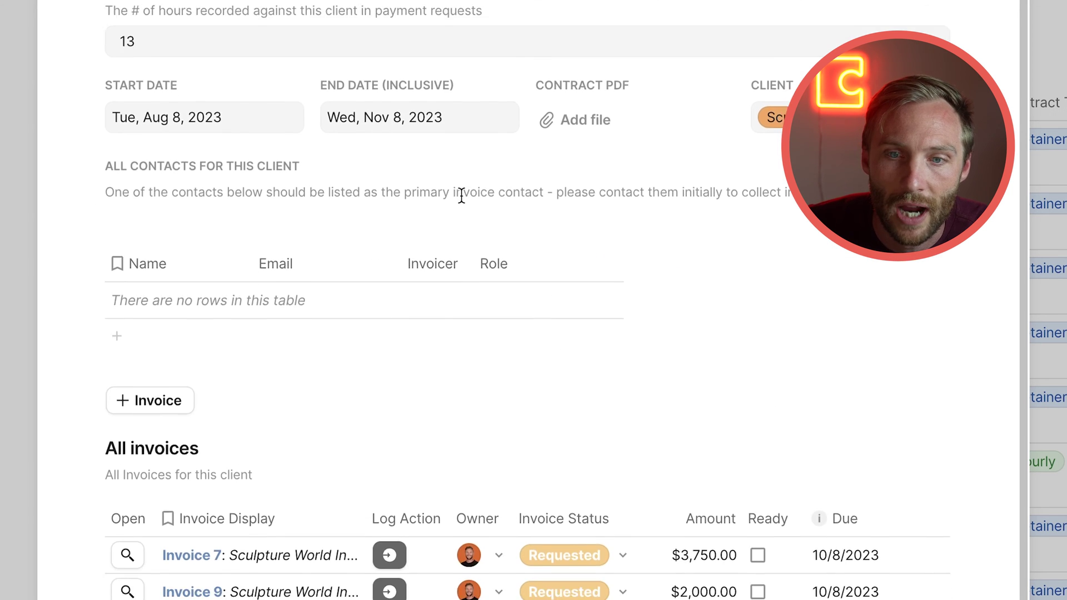
{"action": "scroll", "coordinate": [461, 195], "scroll_direction": "down", "scroll_amount": 3}
{"action": "left_click", "coordinate": [291, 405]}
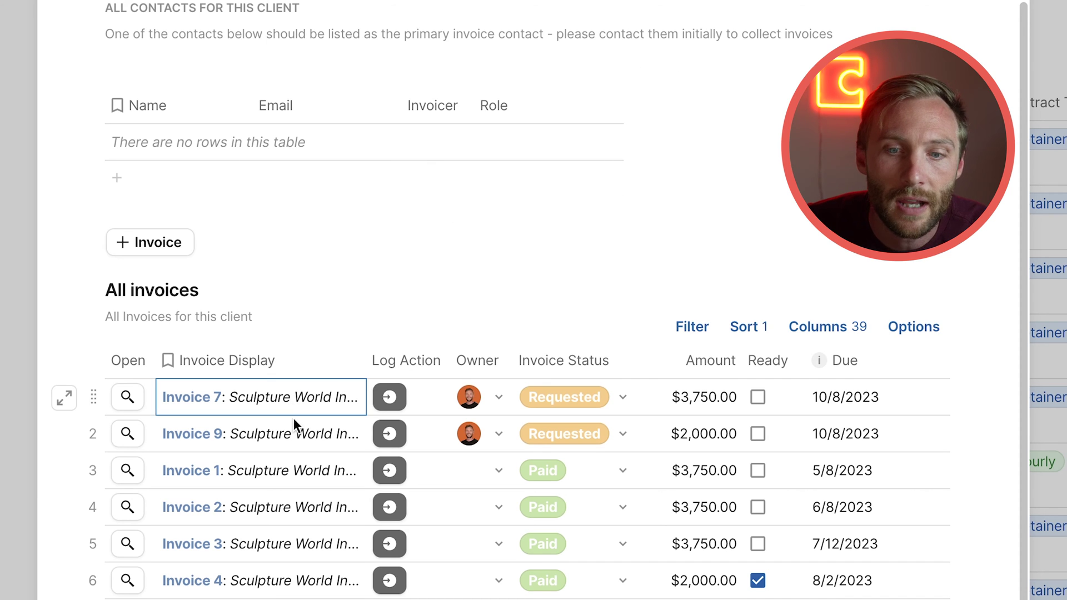
{"action": "left_click_drag", "start_coordinate": [292, 418], "coordinate": [484, 598]}
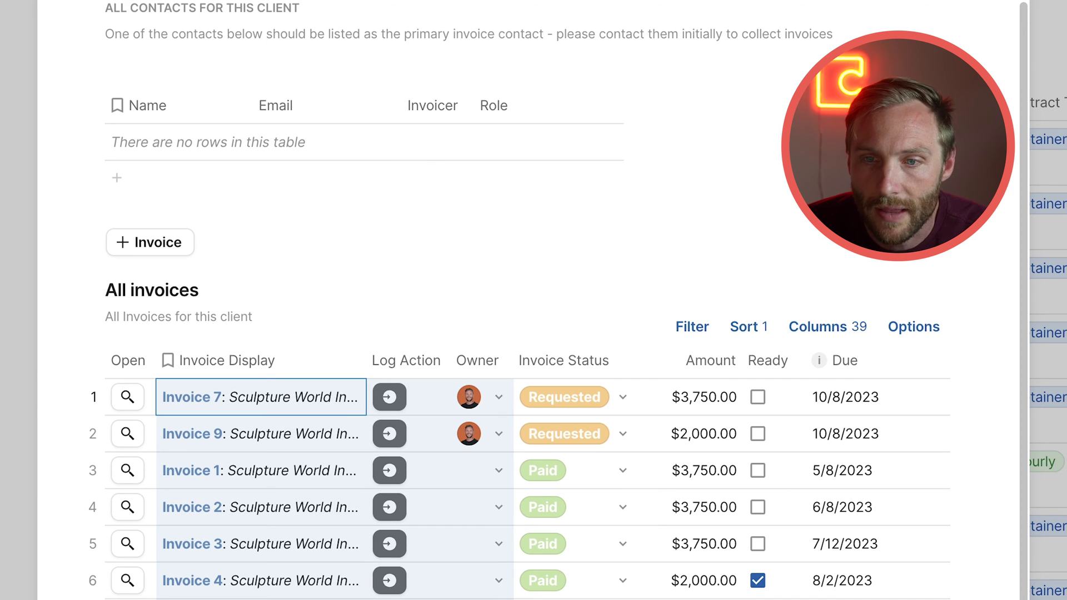
Inspect the Invoice Status column and Invoice 1's status choices without changing them
{"action": "left_click", "coordinate": [604, 362]}
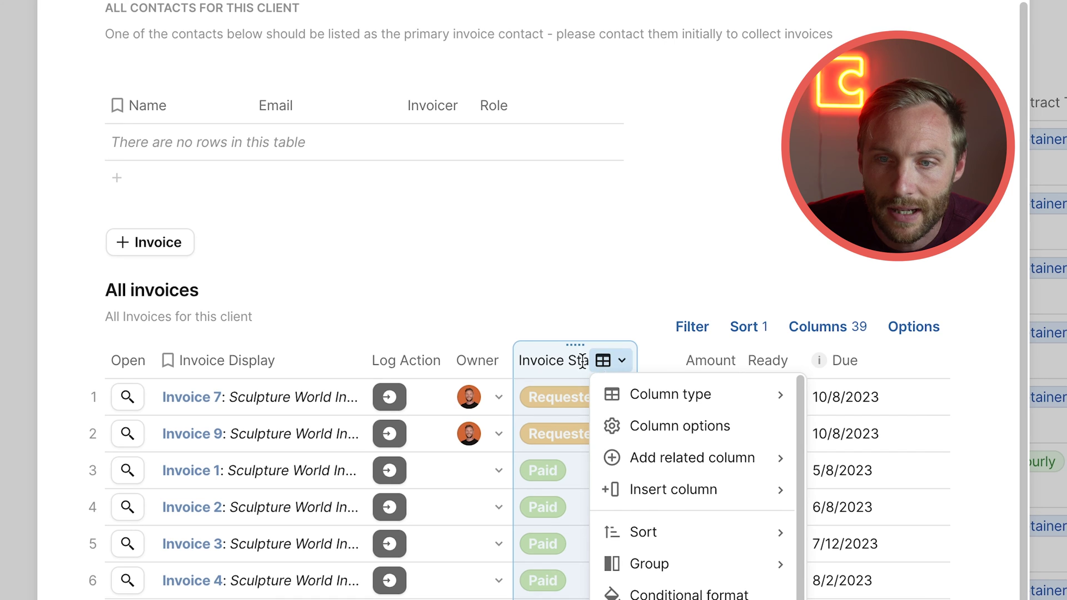
{"action": "key", "text": "Escape"}
{"action": "double_click", "coordinate": [621, 471]}
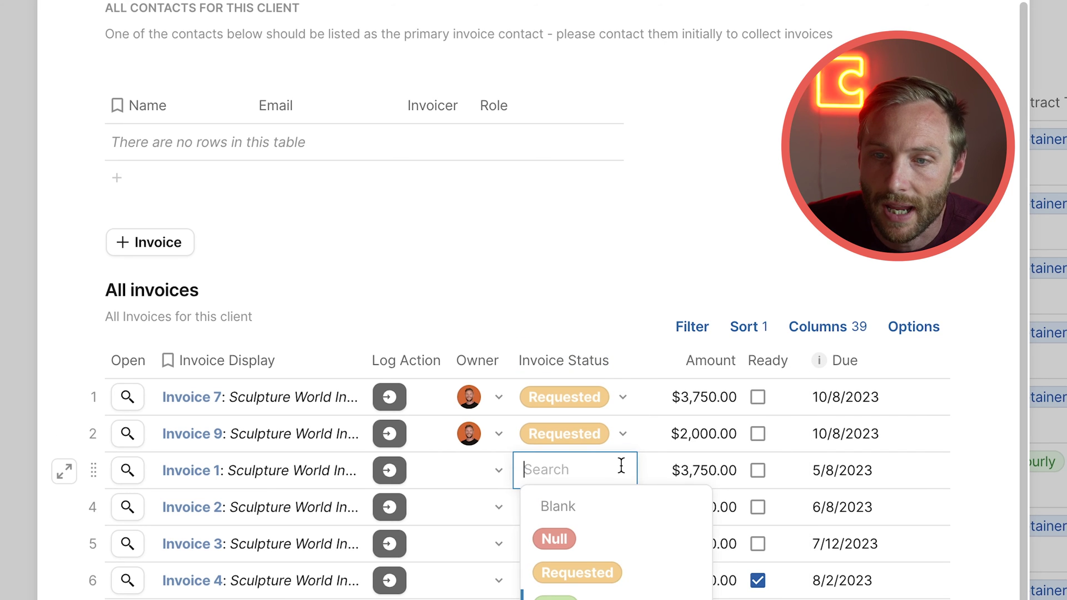
{"action": "left_click", "coordinate": [673, 414]}
{"action": "scroll", "coordinate": [709, 461], "scroll_direction": "right", "scroll_amount": 4}
{"action": "scroll", "coordinate": [520, 465], "scroll_direction": "right", "scroll_amount": 10}
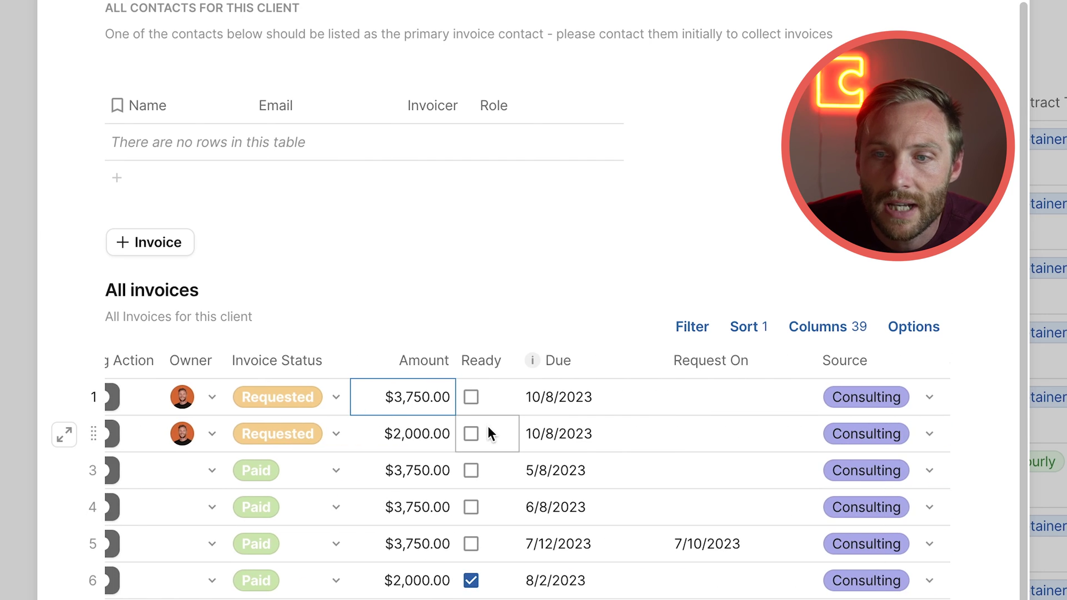
{"action": "scroll", "coordinate": [516, 474], "scroll_direction": "left", "scroll_amount": 10}
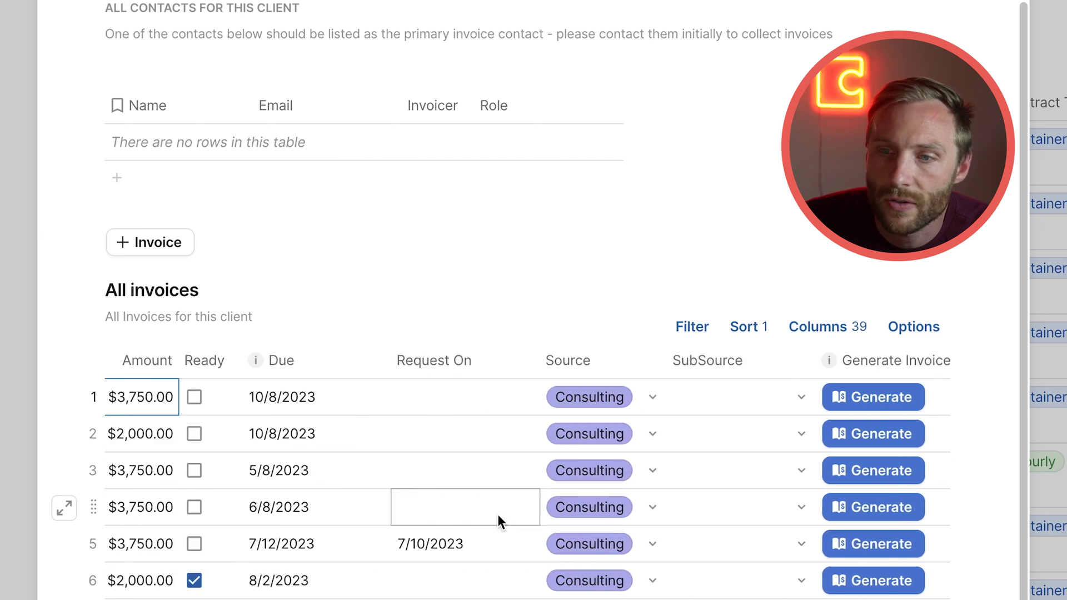
{"action": "scroll", "coordinate": [448, 535], "scroll_direction": "up", "scroll_amount": 1}
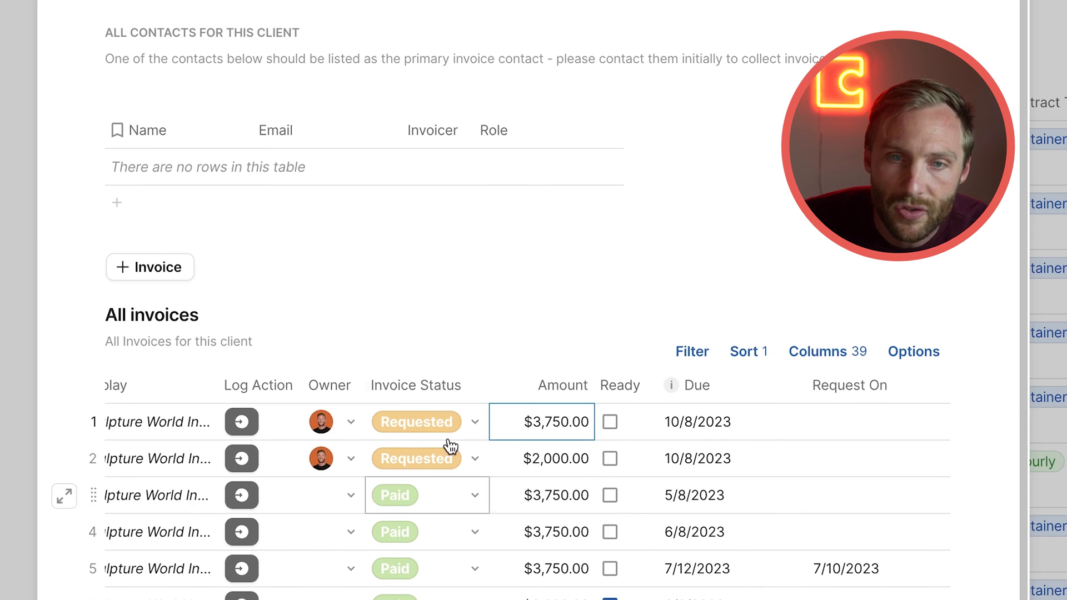
Add a new Sculpture World invoice of $43,326.00 due 11/8/2023
{"action": "left_click", "coordinate": [181, 276]}
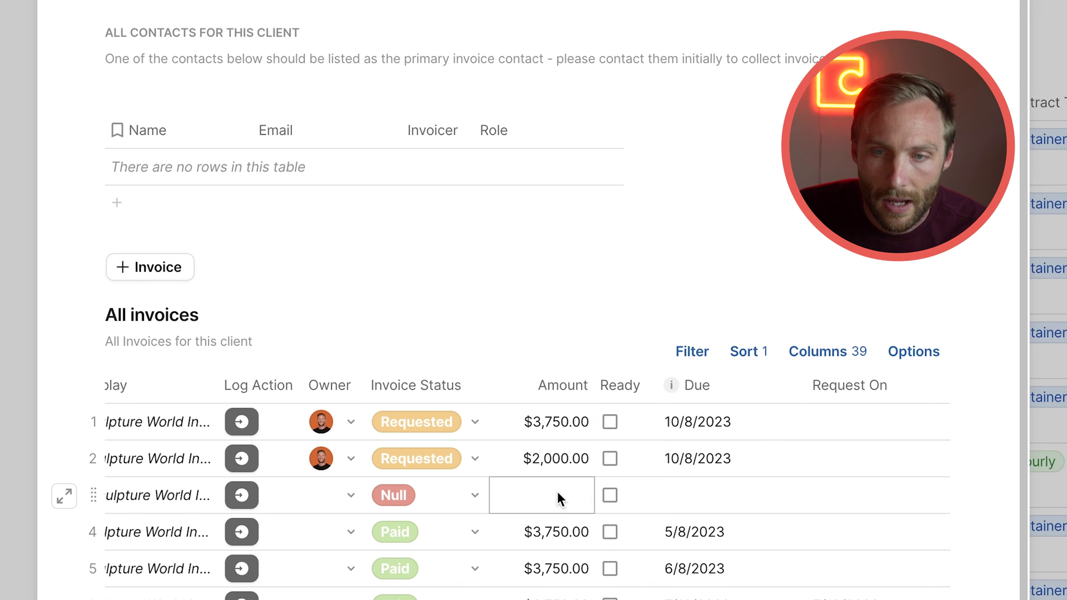
{"action": "type", "text": "433"}
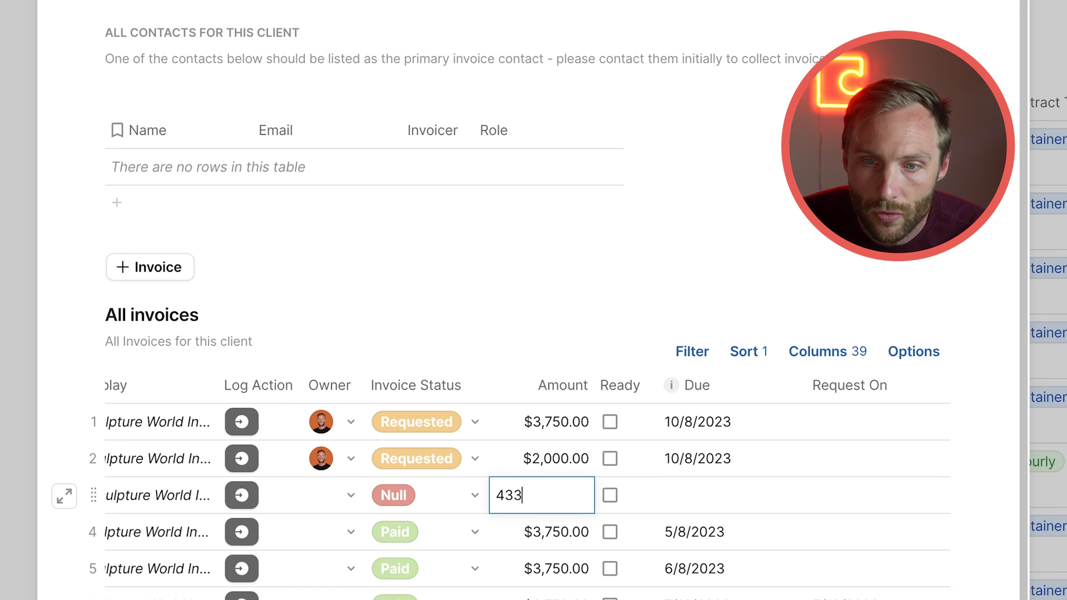
{"action": "type", "text": "26"}
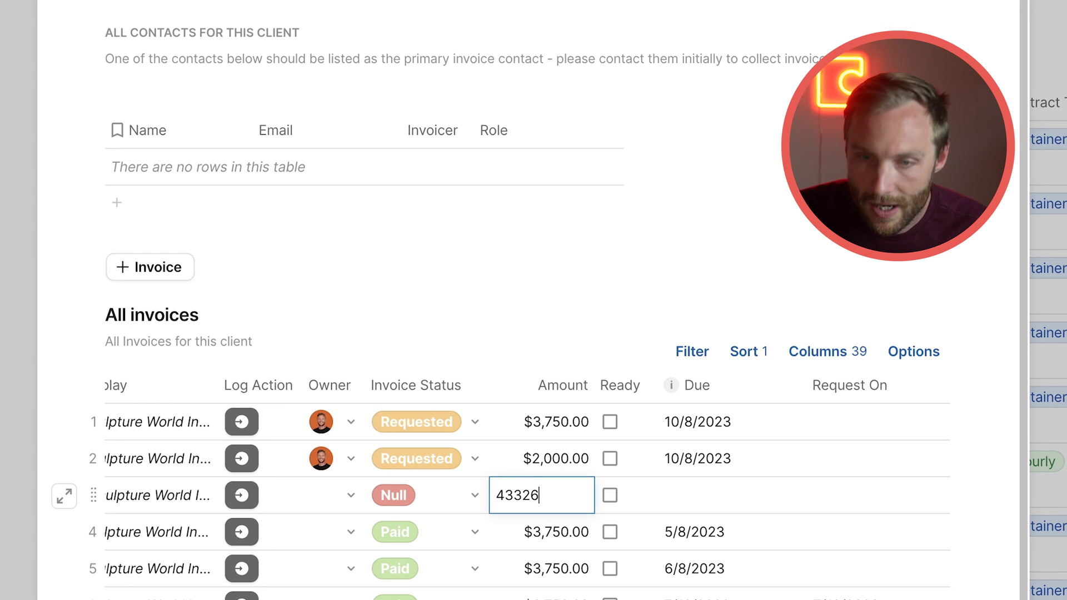
{"action": "key", "text": "Return"}
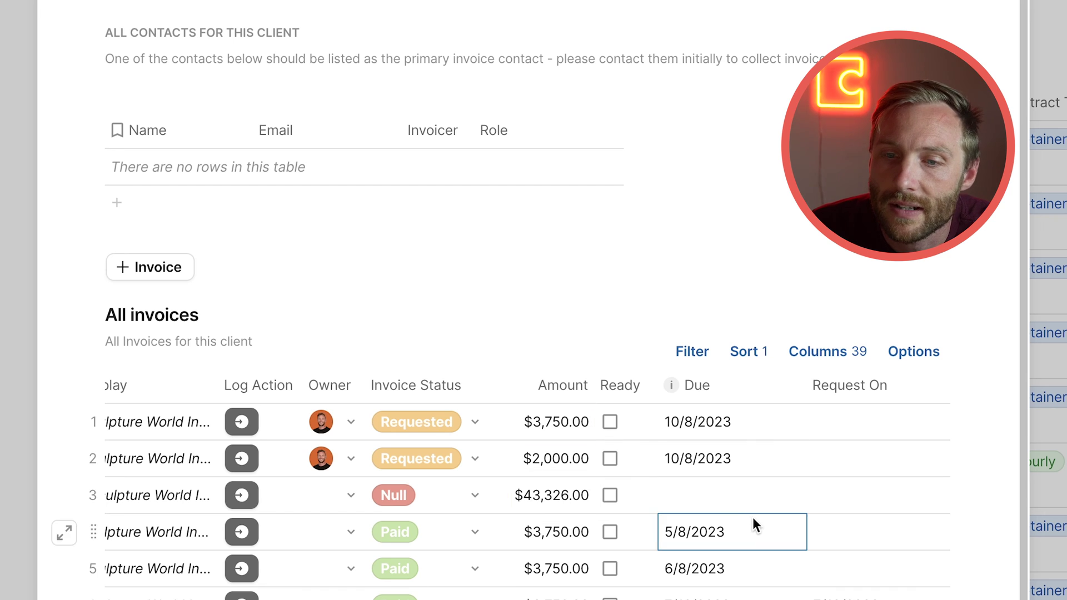
{"action": "left_click", "coordinate": [730, 498]}
{"action": "type", "text": "11/8/2023"}
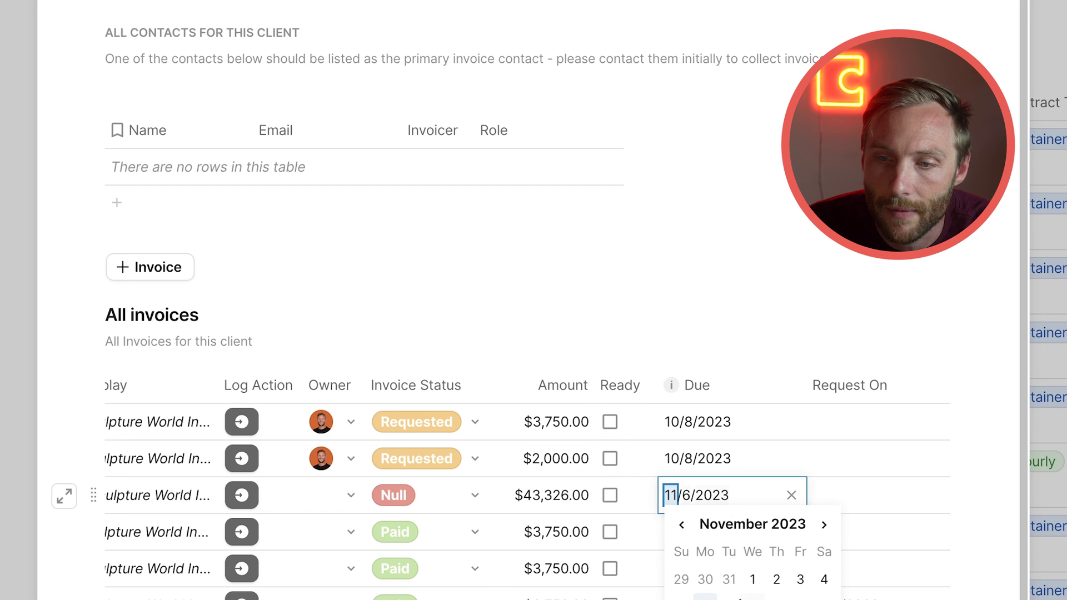
{"action": "key", "text": "Return"}
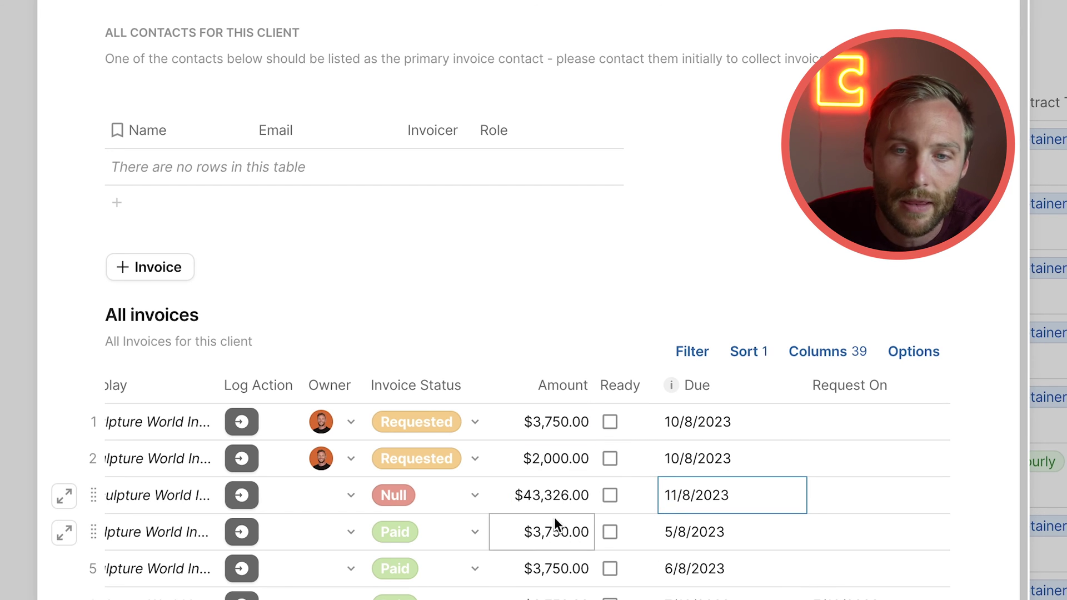
{"action": "scroll", "coordinate": [555, 517], "scroll_direction": "down", "scroll_amount": 1}
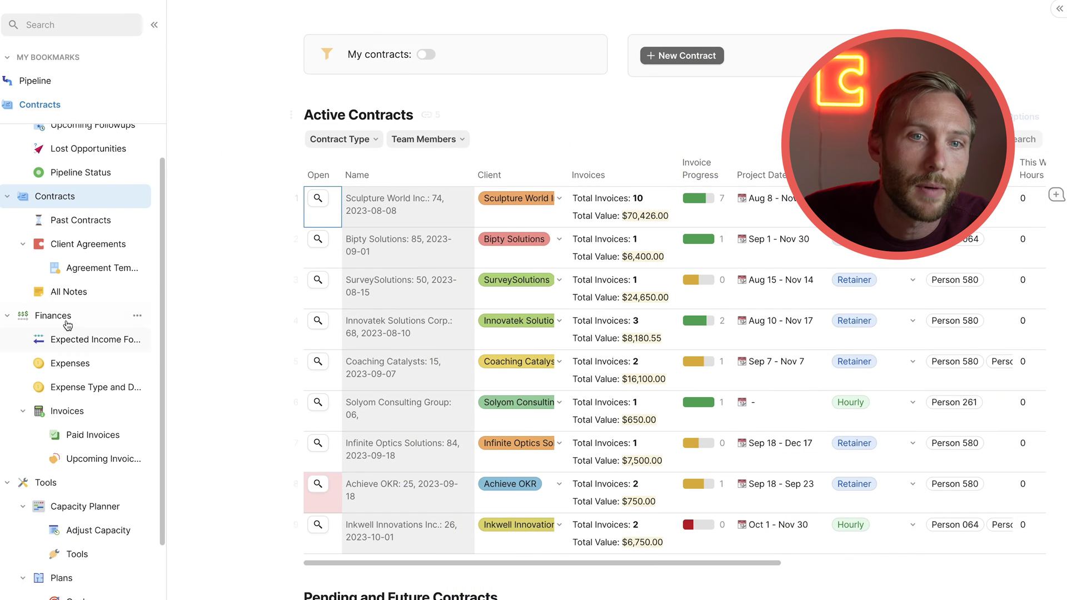
{"action": "scroll", "coordinate": [84, 197], "scroll_direction": "up", "scroll_amount": 1}
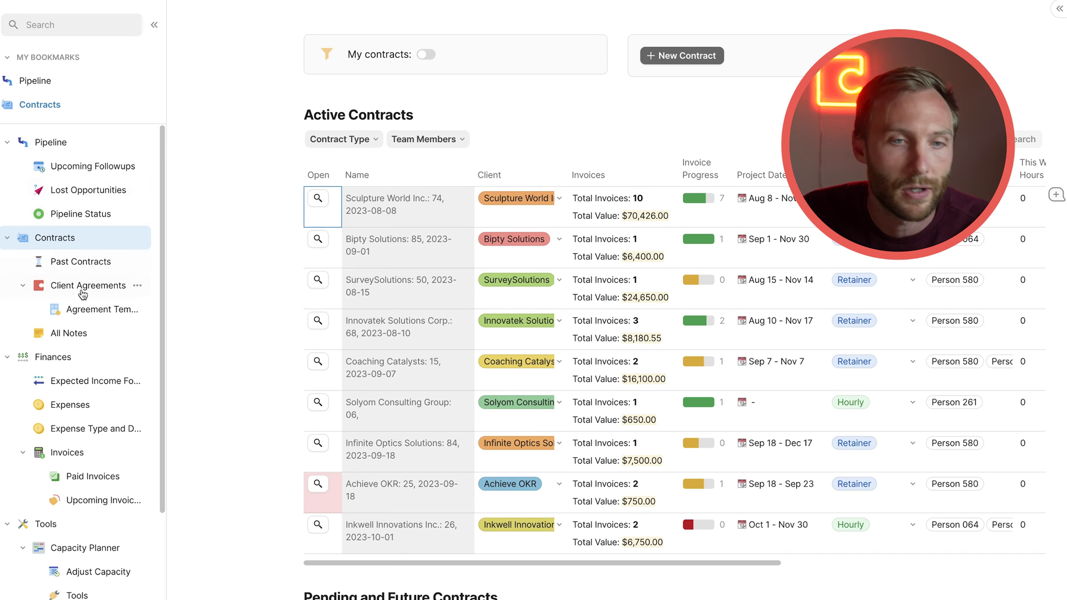
{"action": "scroll", "coordinate": [81, 414], "scroll_direction": "down", "scroll_amount": 1}
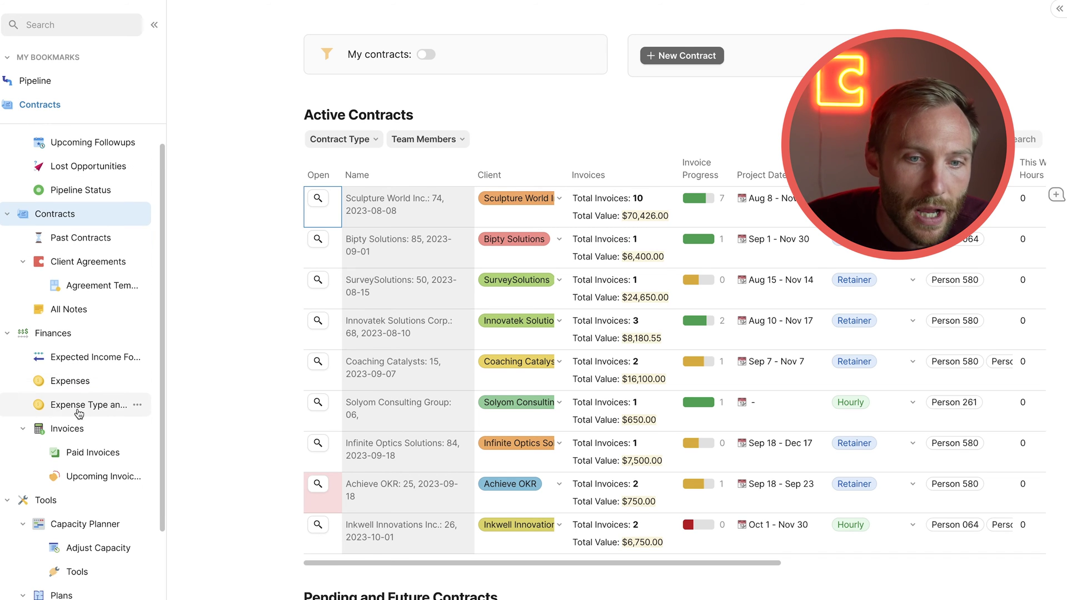
Go through Upcoming Invoice Actions to the full Invoices table page
{"action": "left_click", "coordinate": [92, 479]}
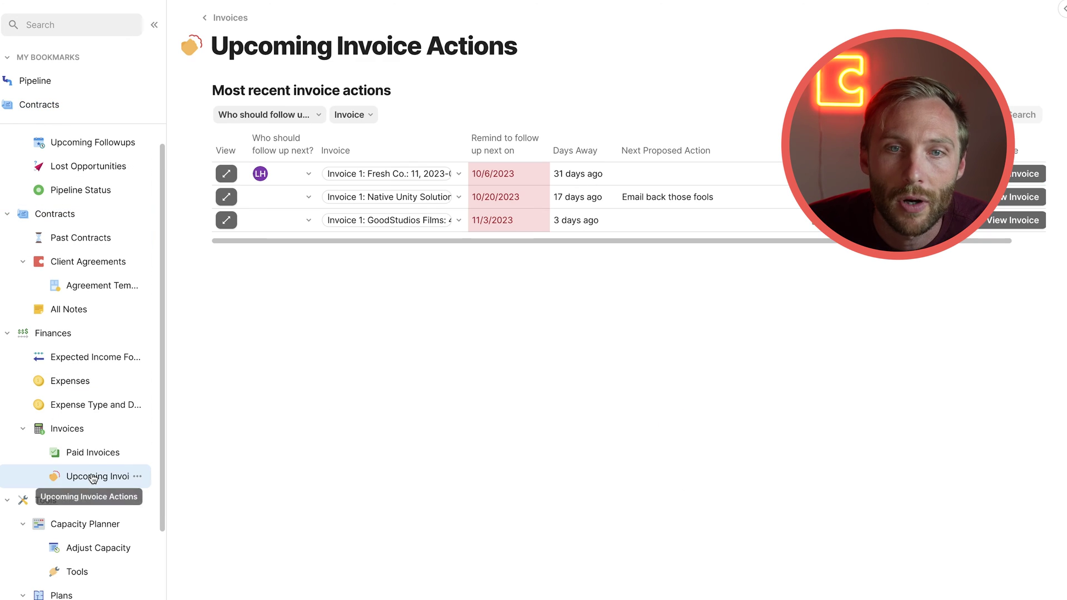
{"action": "left_click", "coordinate": [74, 440]}
{"action": "scroll", "coordinate": [472, 409], "scroll_direction": "down", "scroll_amount": 7}
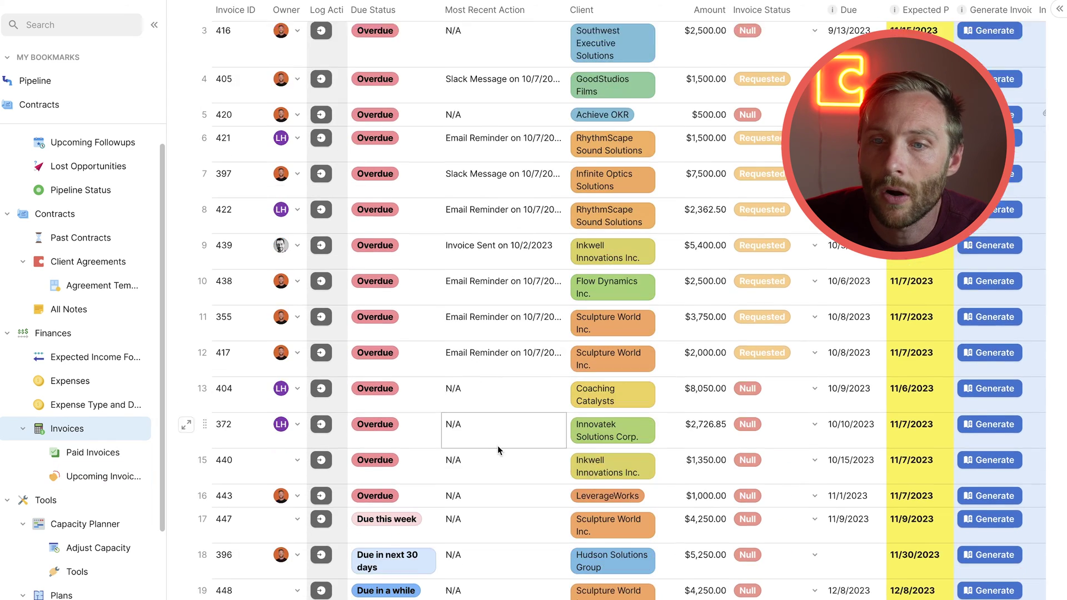
{"action": "scroll", "coordinate": [498, 445], "scroll_direction": "up", "scroll_amount": 7}
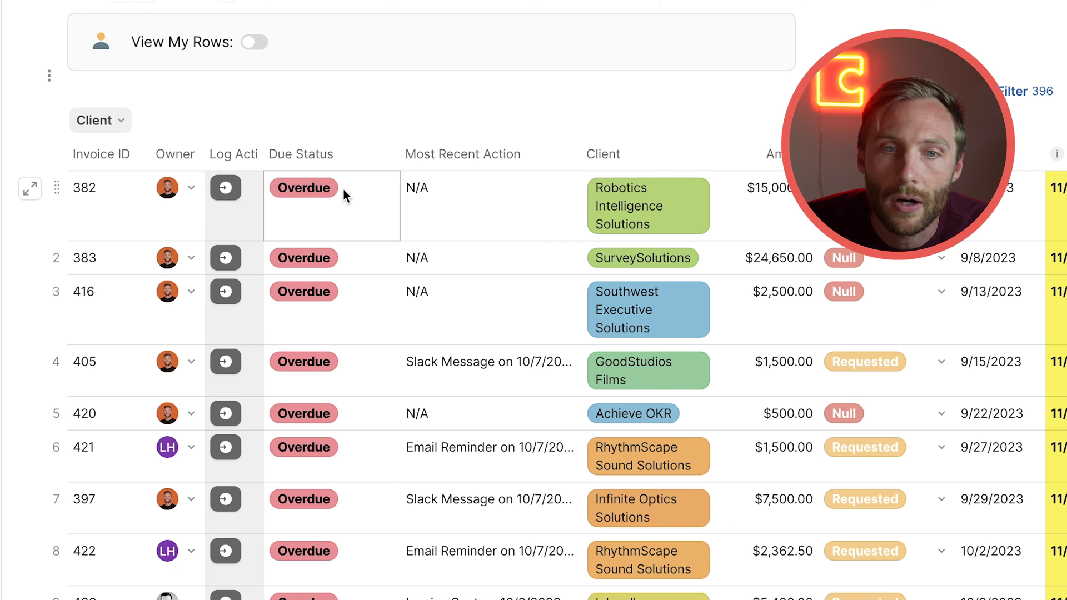
Filter invoices to Flow Dynamics Inc. and clear it, then toggle View My Rows on and off
{"action": "left_click", "coordinate": [120, 123]}
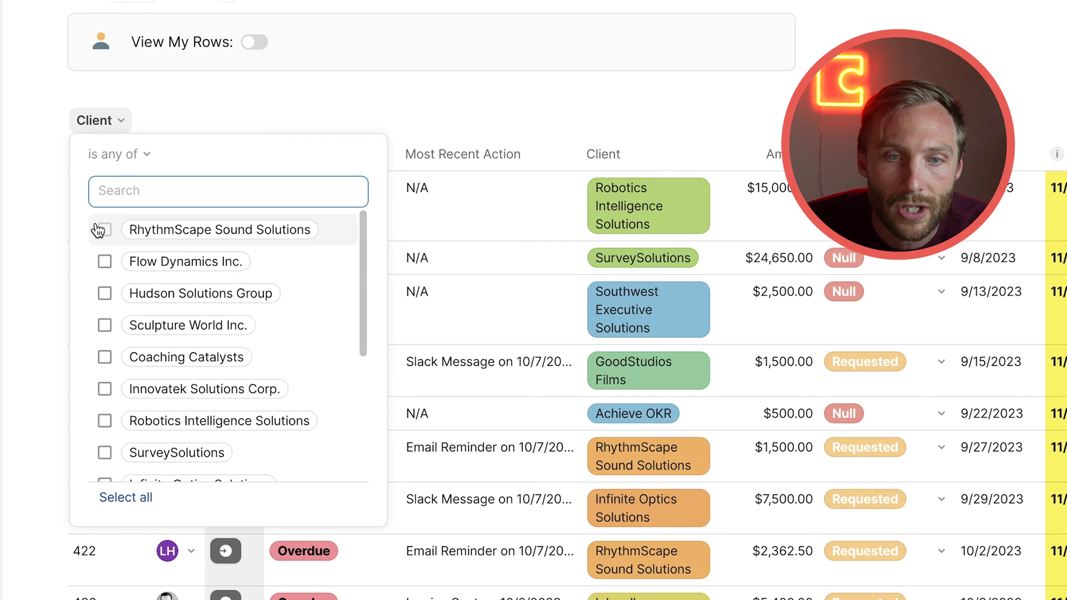
{"action": "left_click", "coordinate": [104, 262]}
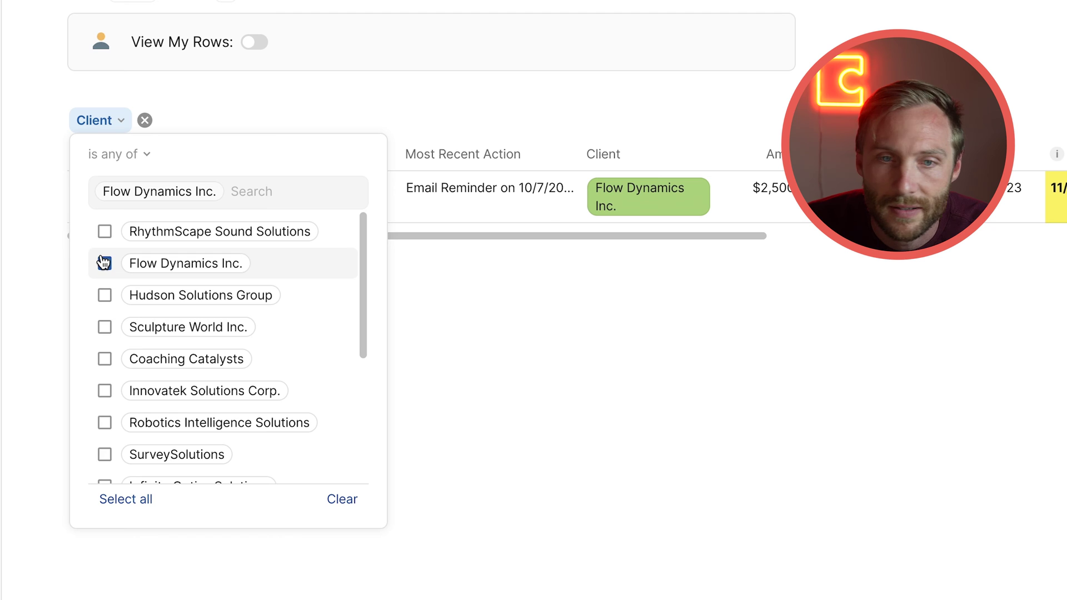
{"action": "left_click", "coordinate": [144, 121]}
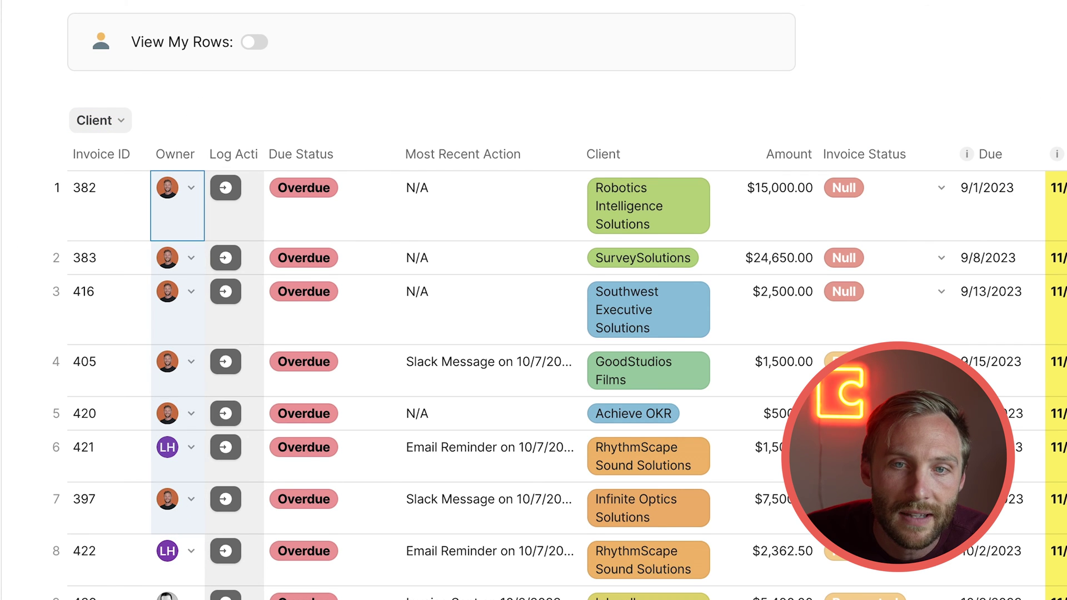
{"action": "left_click", "coordinate": [256, 43]}
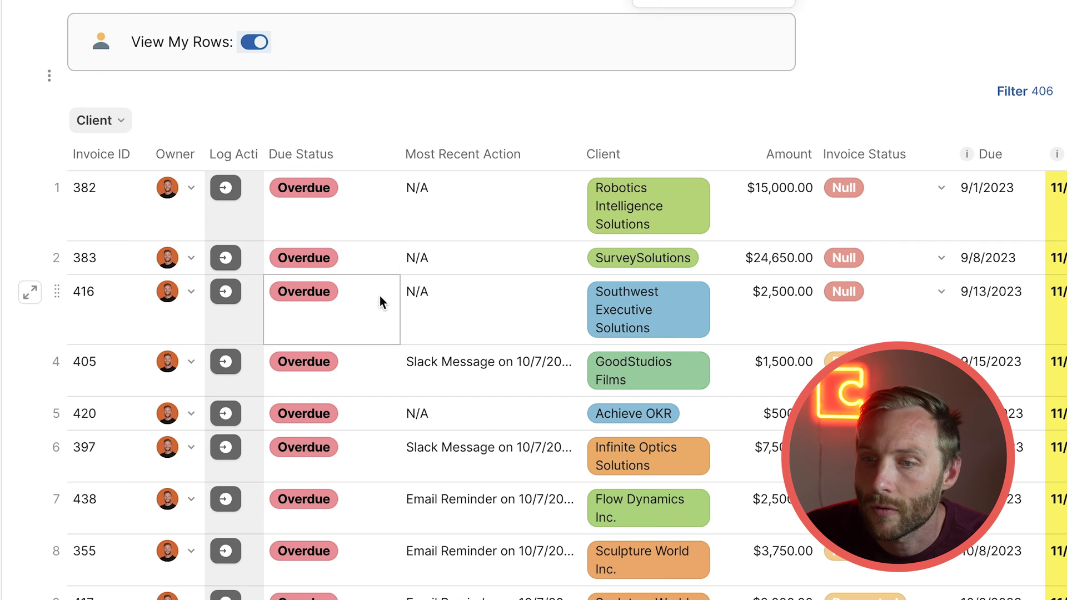
{"action": "left_click", "coordinate": [257, 44]}
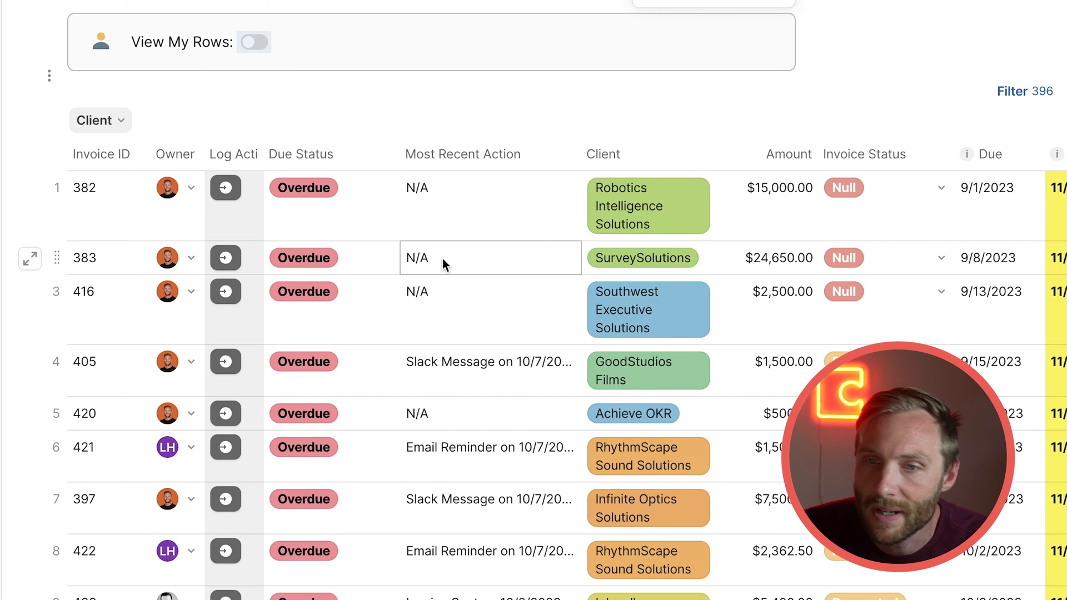
Open invoice 382's full record, the $15,000.00 Robotics Intelligence Solutions invoice
{"action": "scroll", "coordinate": [441, 266], "scroll_direction": "right", "scroll_amount": 5}
{"action": "scroll", "coordinate": [442, 272], "scroll_direction": "left", "scroll_amount": 5}
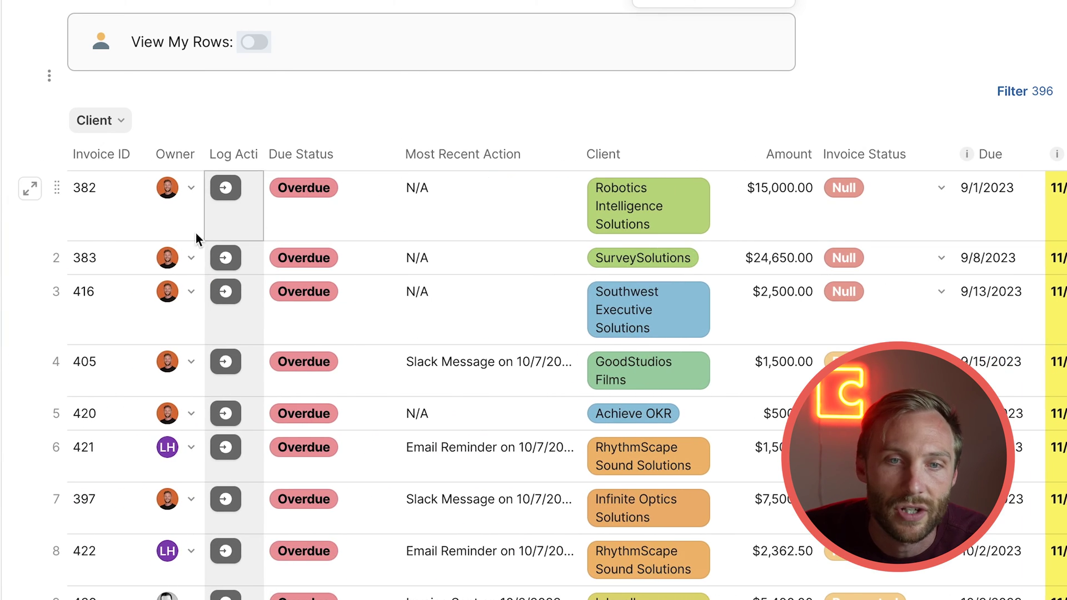
{"action": "left_click", "coordinate": [31, 190]}
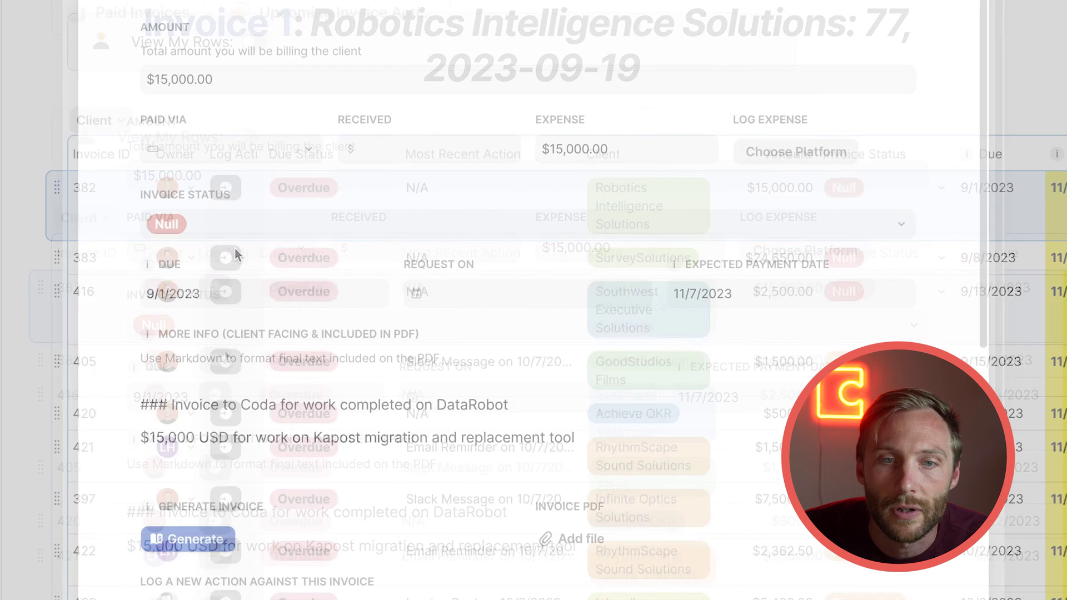
Open invoice 382's new Paper Trail entry and write notes starting 'Sent'
{"action": "scroll", "coordinate": [419, 426], "scroll_direction": "down", "scroll_amount": 6}
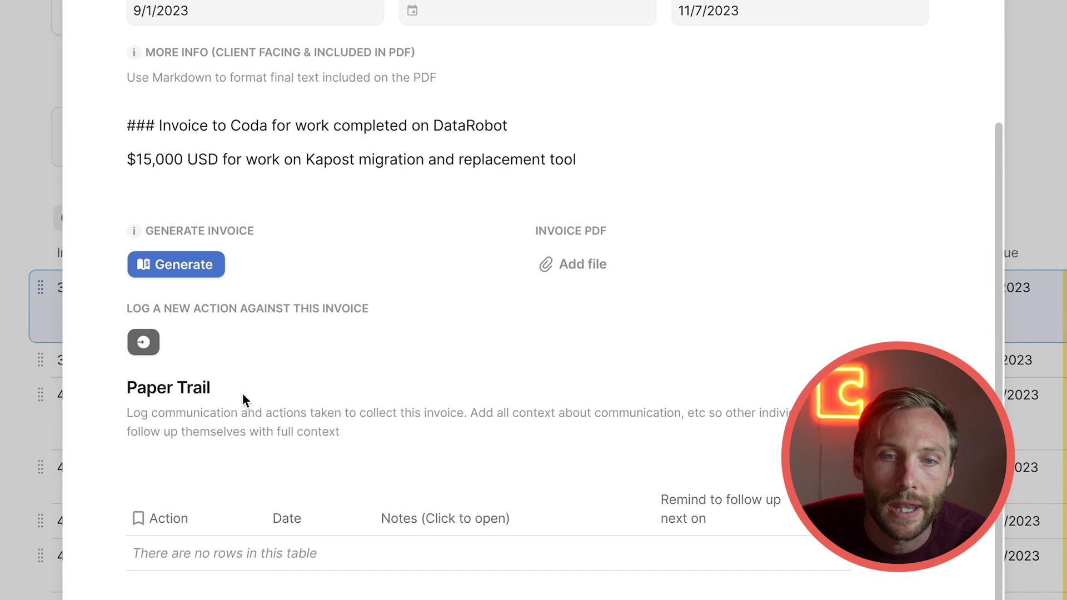
{"action": "left_click_drag", "start_coordinate": [243, 399], "coordinate": [165, 392]}
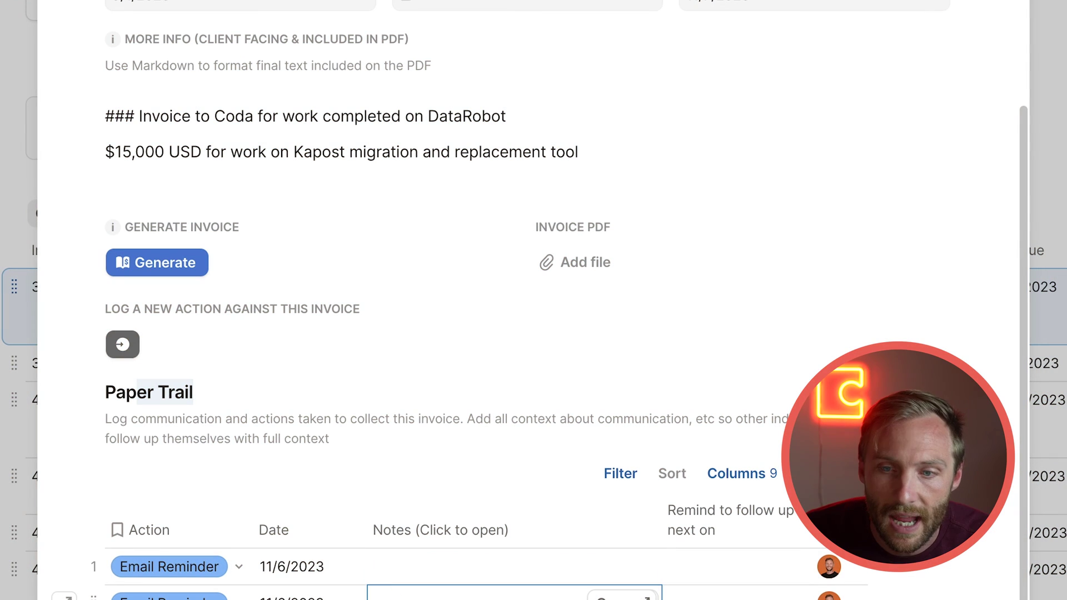
{"action": "left_click", "coordinate": [594, 598]}
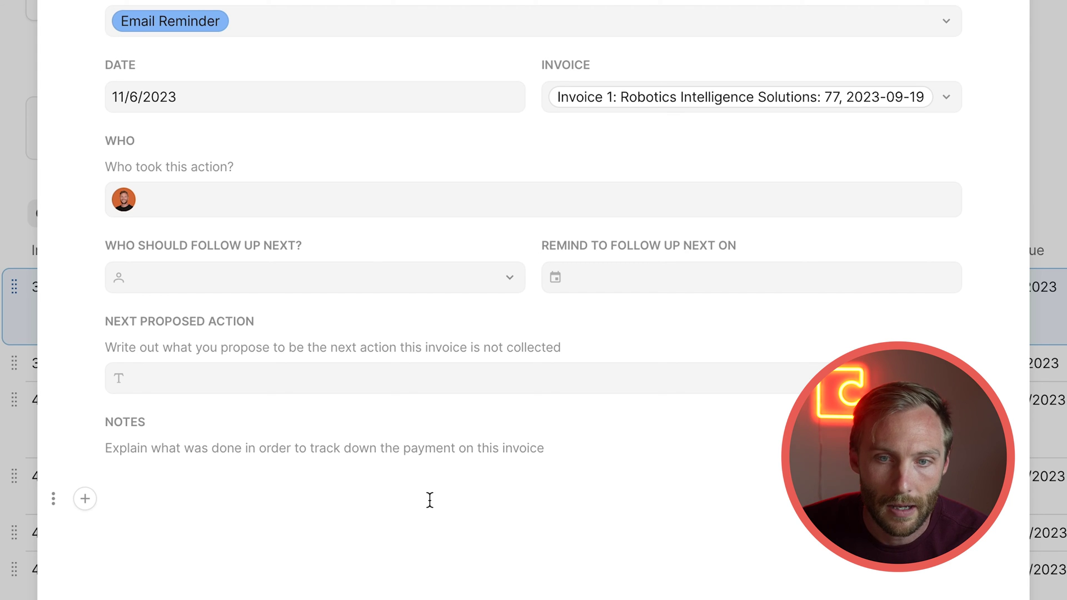
{"action": "type", "text": "Sent the invoice to the team via email"}
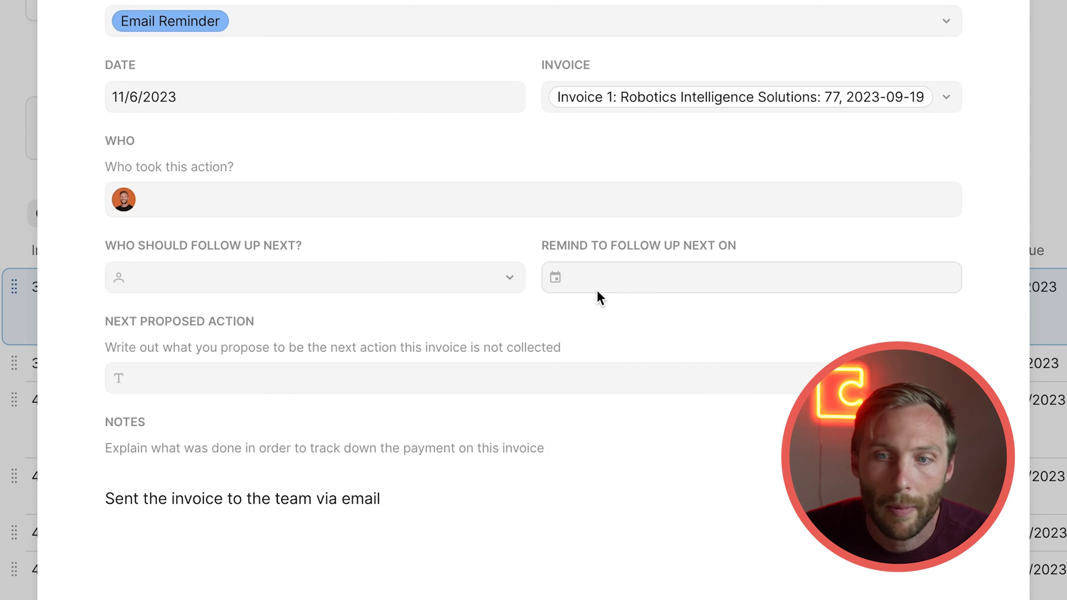
Set an 11/10/2023 reminder, next proposed action and follow-up person, then check invoice 382's row
{"action": "left_click", "coordinate": [597, 289]}
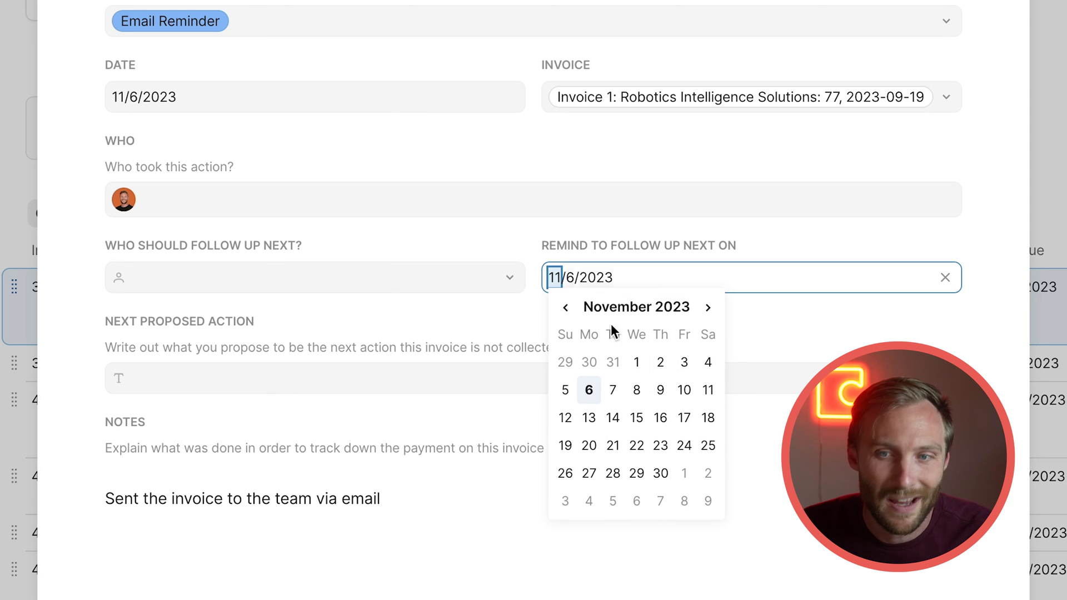
{"action": "left_click", "coordinate": [683, 391]}
{"action": "left_click", "coordinate": [503, 383]}
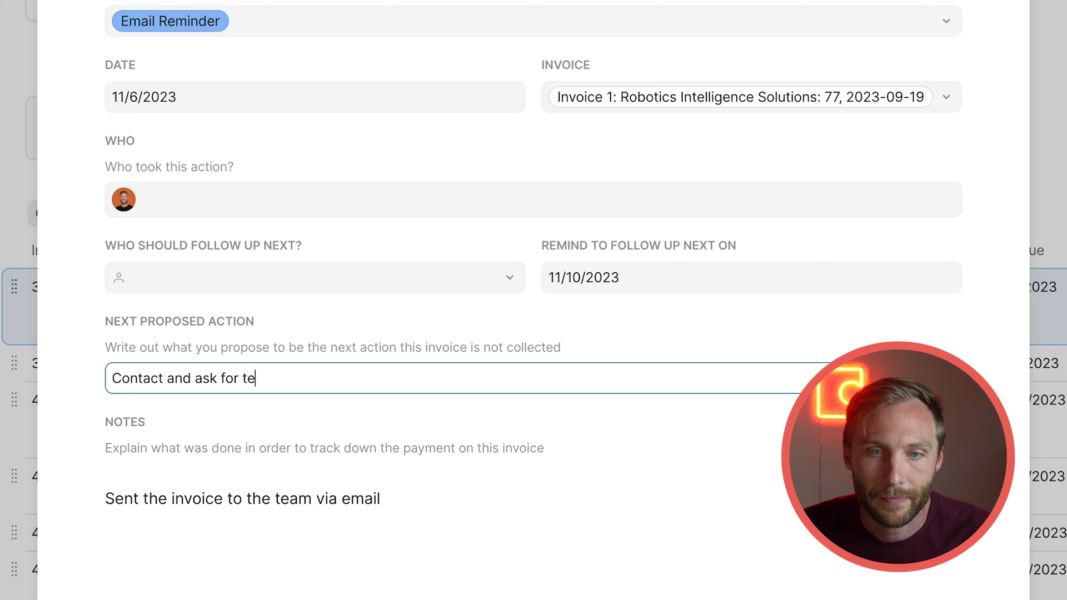
{"action": "left_click", "coordinate": [470, 272]}
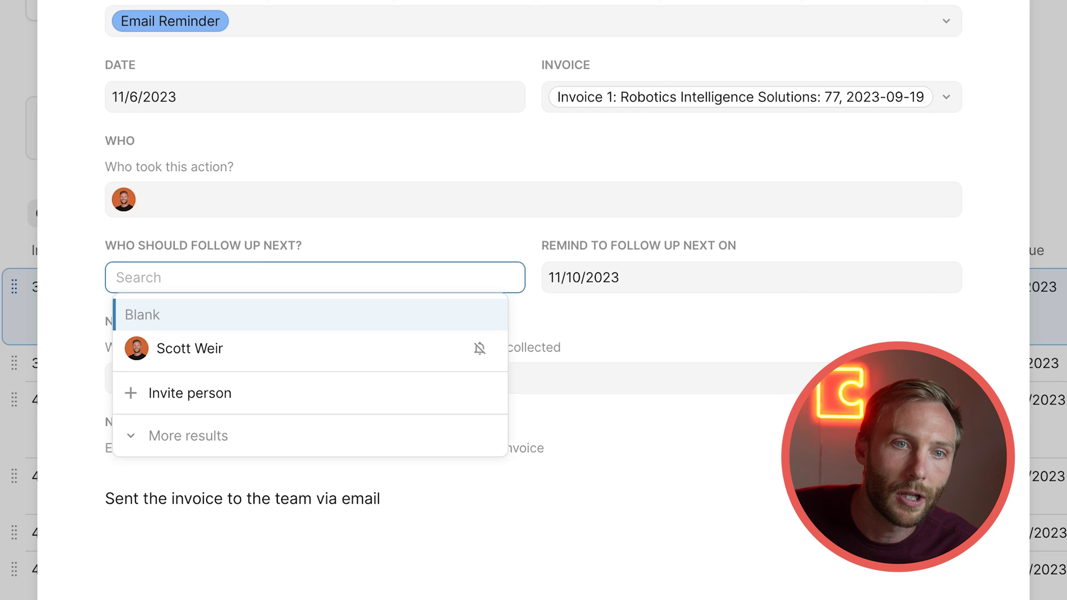
{"action": "left_click", "coordinate": [231, 360]}
{"action": "left_click", "coordinate": [424, 491]}
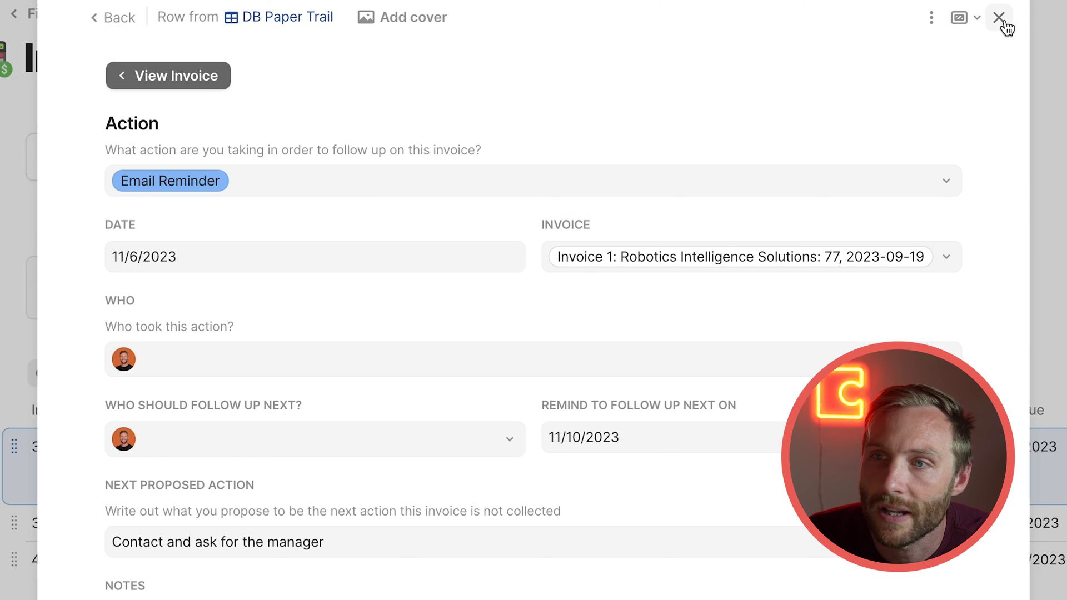
{"action": "left_click", "coordinate": [1005, 22]}
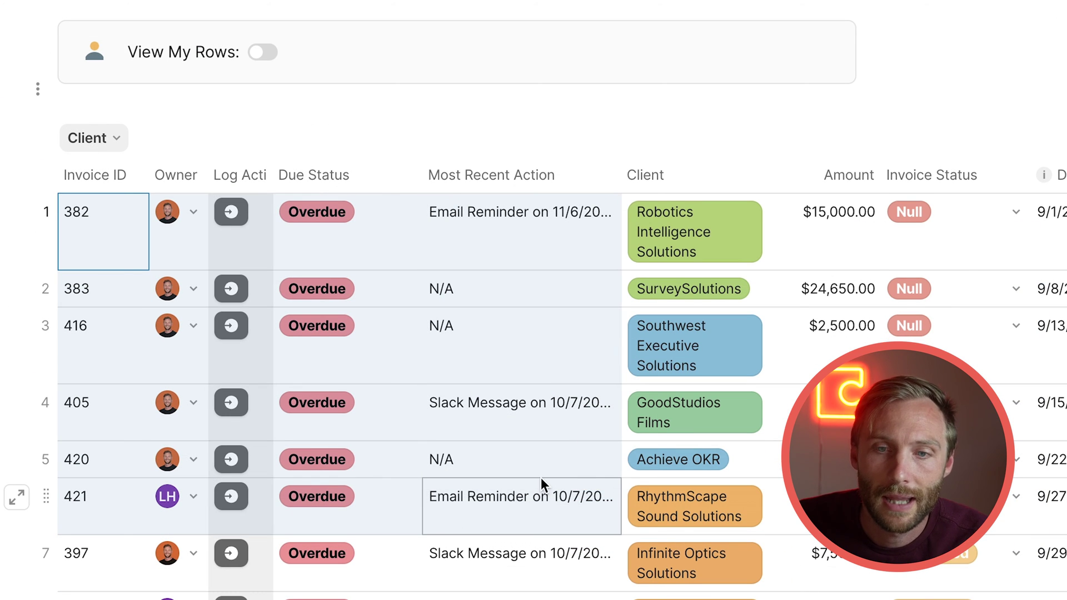
{"action": "left_click", "coordinate": [789, 212]}
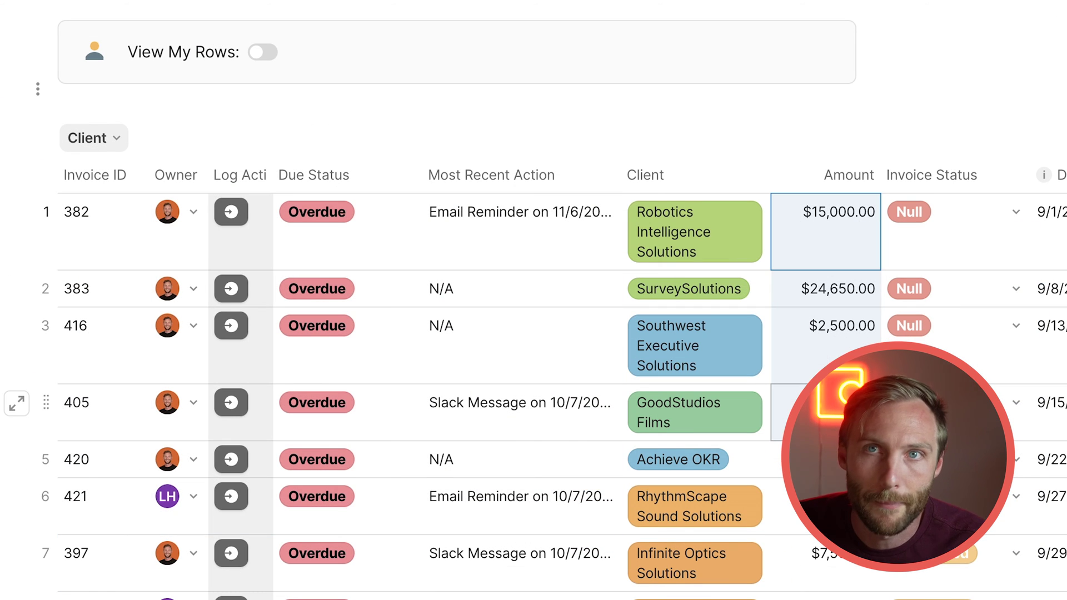
{"action": "left_click", "coordinate": [512, 242]}
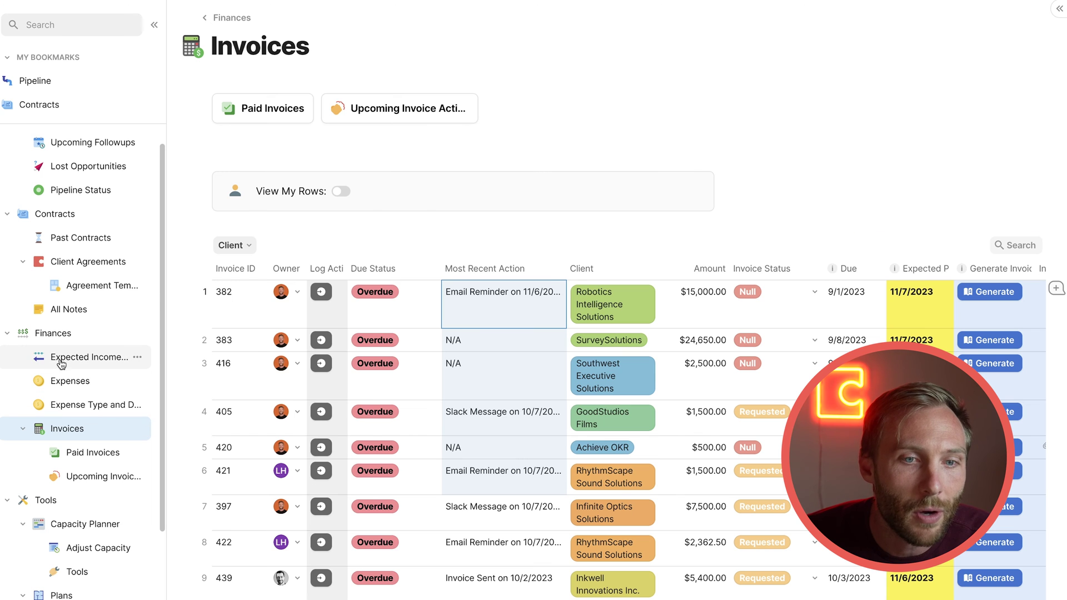
Open the Expected Income Forecast page and the December 2023 card showing a $4,250.00 Consulting invoice
{"action": "left_click", "coordinate": [62, 362]}
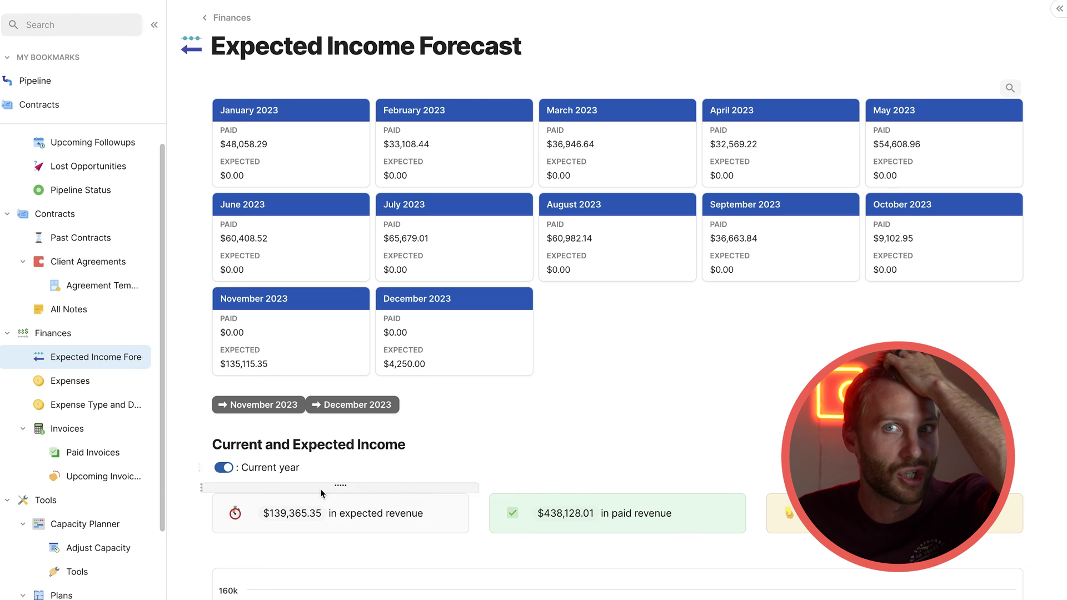
{"action": "scroll", "coordinate": [478, 578], "scroll_direction": "down", "scroll_amount": 6}
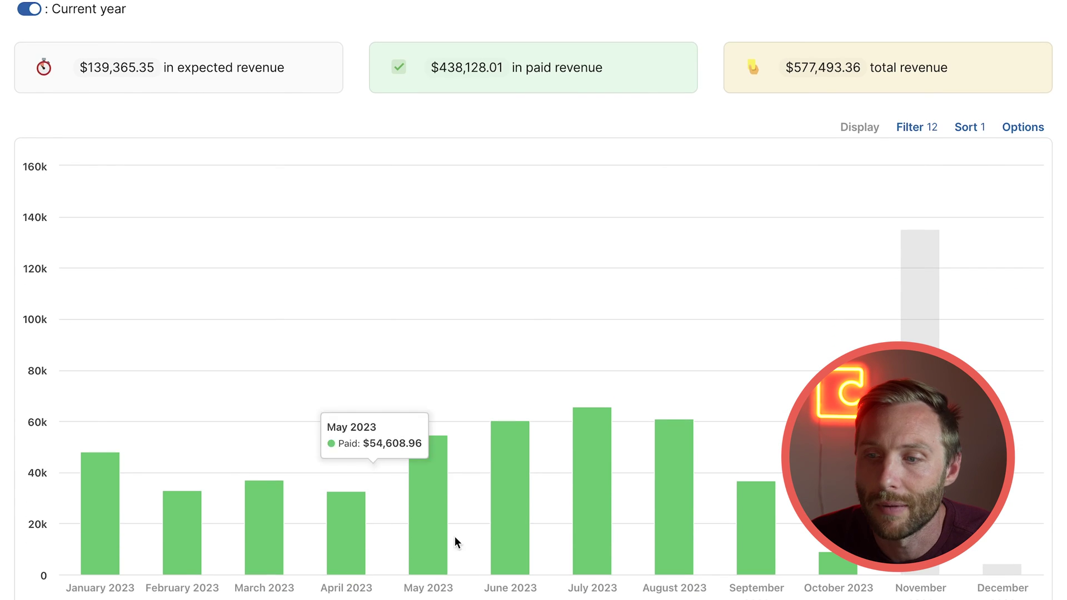
{"action": "scroll", "coordinate": [455, 544], "scroll_direction": "down", "scroll_amount": 5}
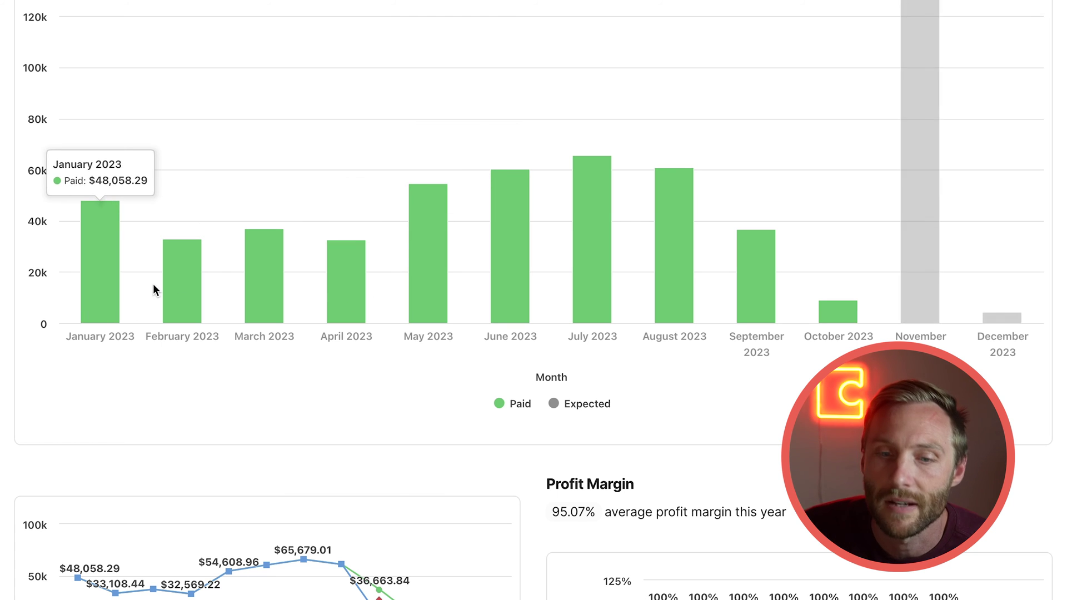
{"action": "scroll", "coordinate": [238, 350], "scroll_direction": "down", "scroll_amount": 1}
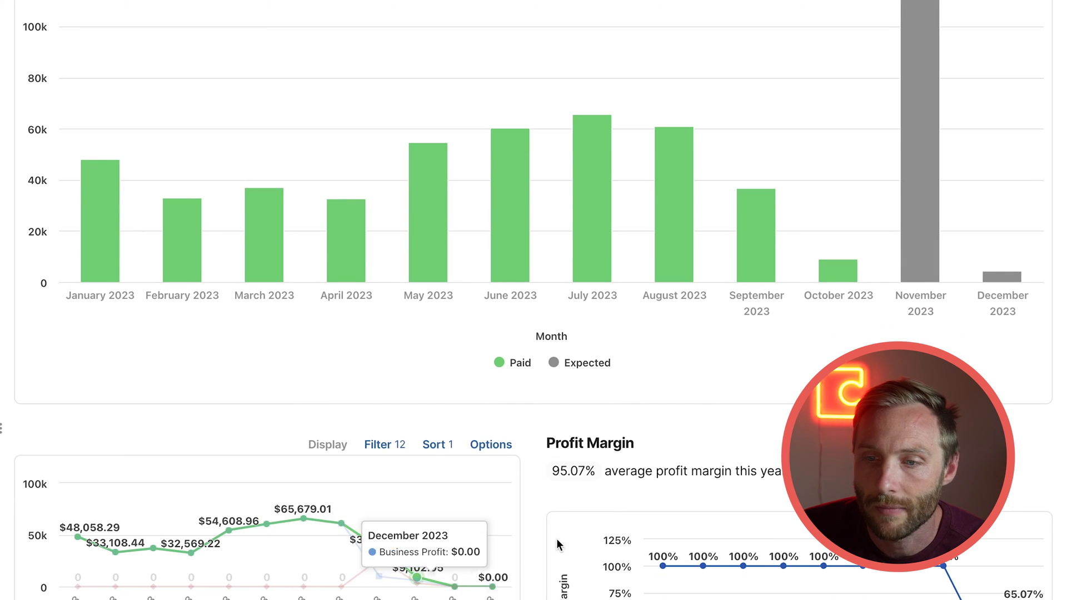
{"action": "scroll", "coordinate": [770, 550], "scroll_direction": "up", "scroll_amount": 4}
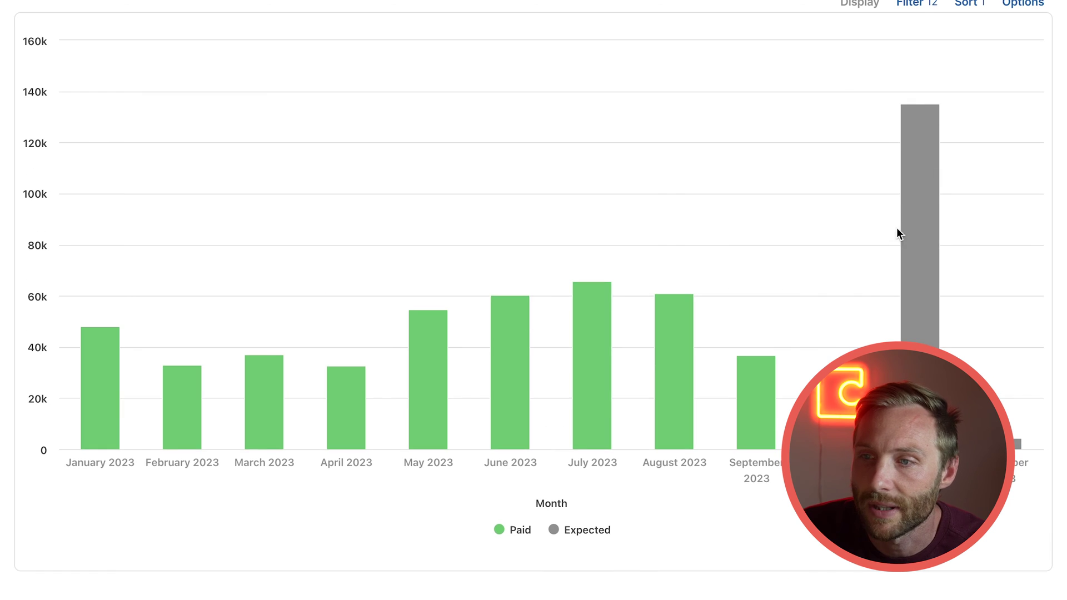
{"action": "mouse_move", "coordinate": [921, 186]}
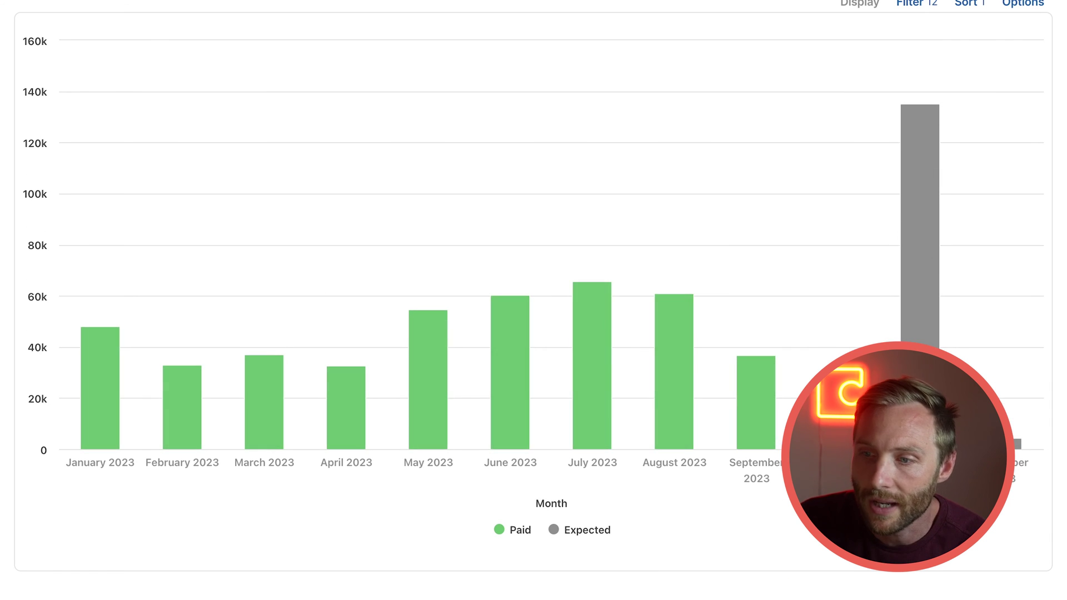
{"action": "mouse_move", "coordinate": [1018, 443]}
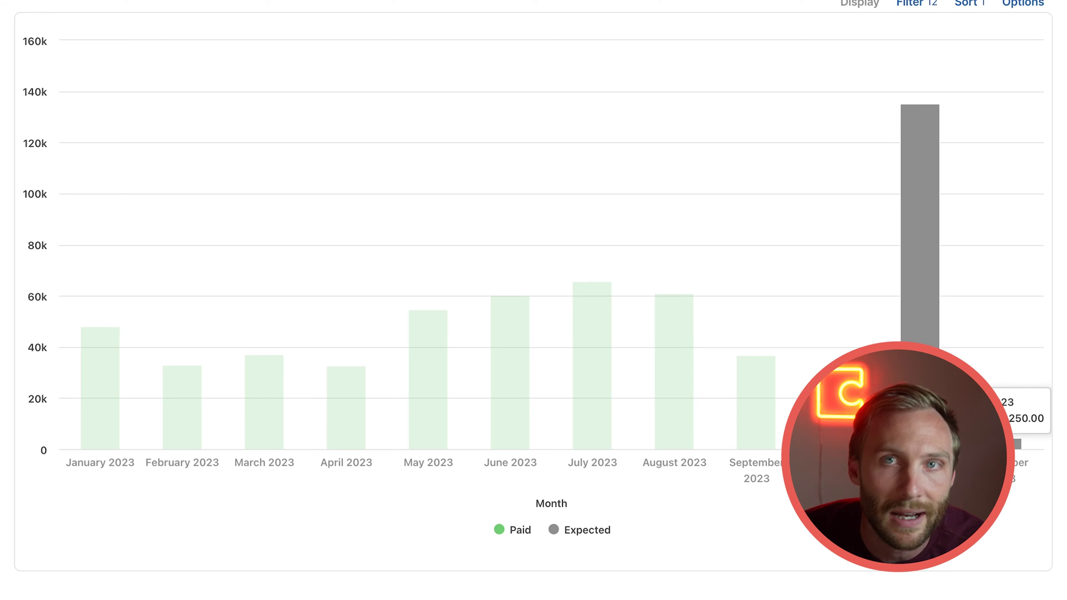
{"action": "scroll", "coordinate": [533, 300], "scroll_direction": "up", "scroll_amount": 10}
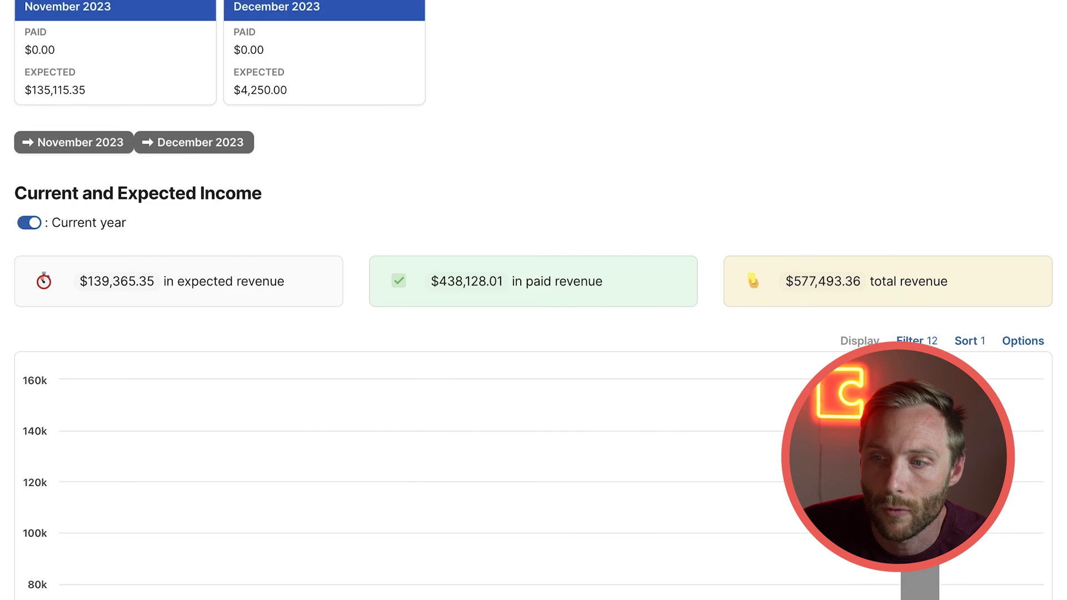
{"action": "scroll", "coordinate": [744, 373], "scroll_direction": "down", "scroll_amount": 1}
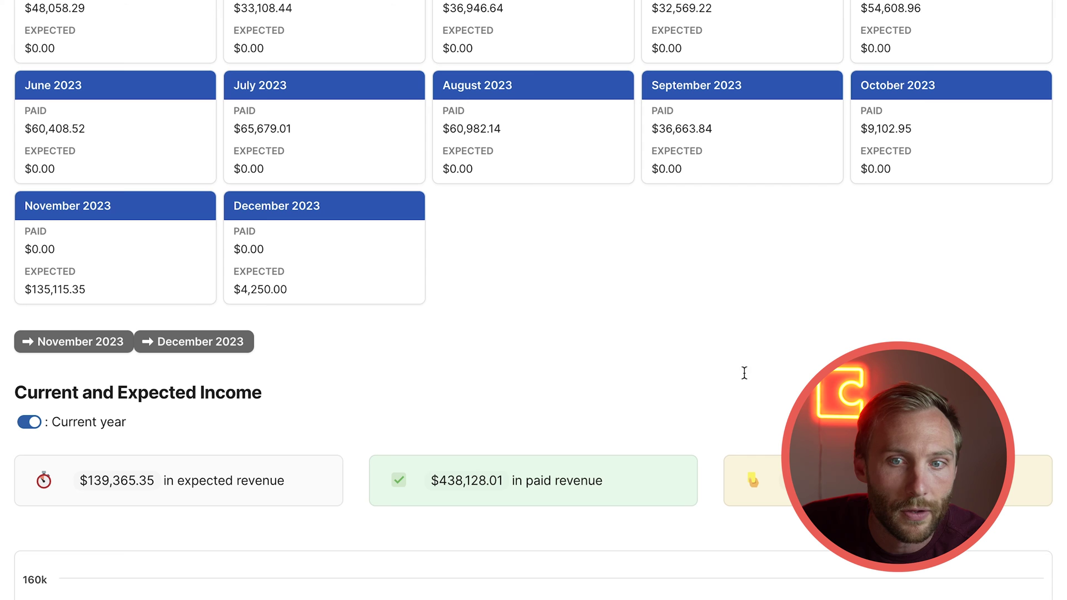
{"action": "left_click", "coordinate": [334, 271]}
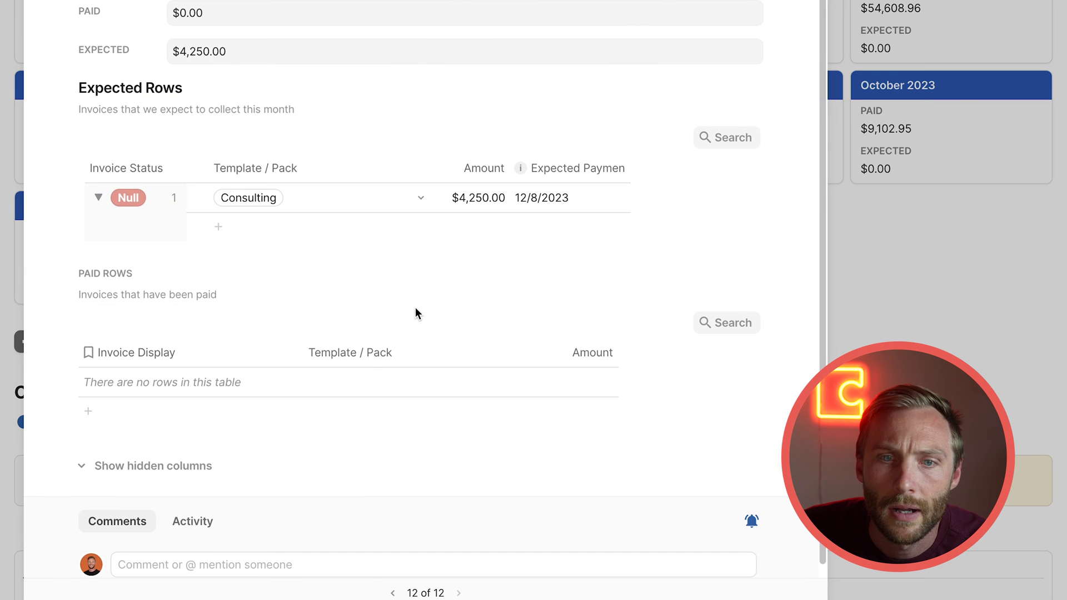
View the $4,250.00 Consulting invoice record, then select contract names in Active Contracts
{"action": "left_click_drag", "start_coordinate": [320, 192], "coordinate": [532, 203]}
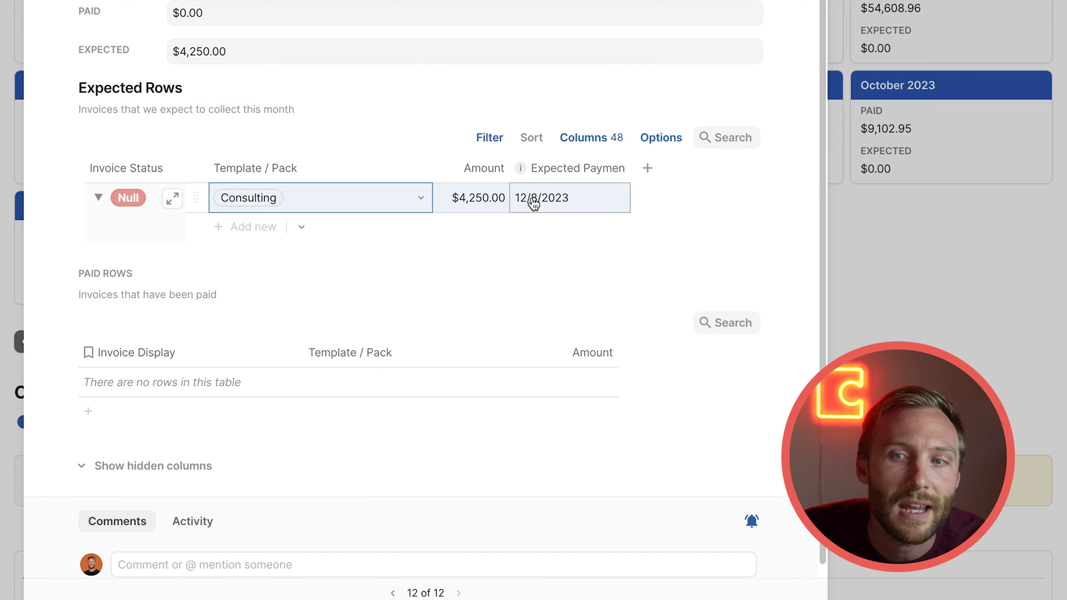
{"action": "left_click", "coordinate": [165, 198]}
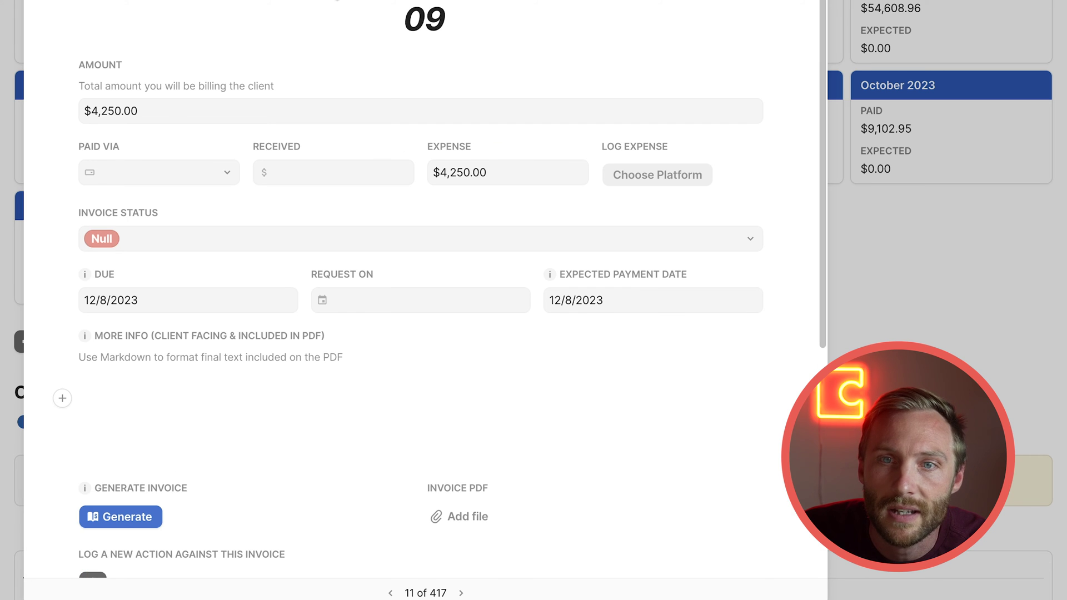
{"action": "scroll", "coordinate": [507, 191], "scroll_direction": "down", "scroll_amount": 6}
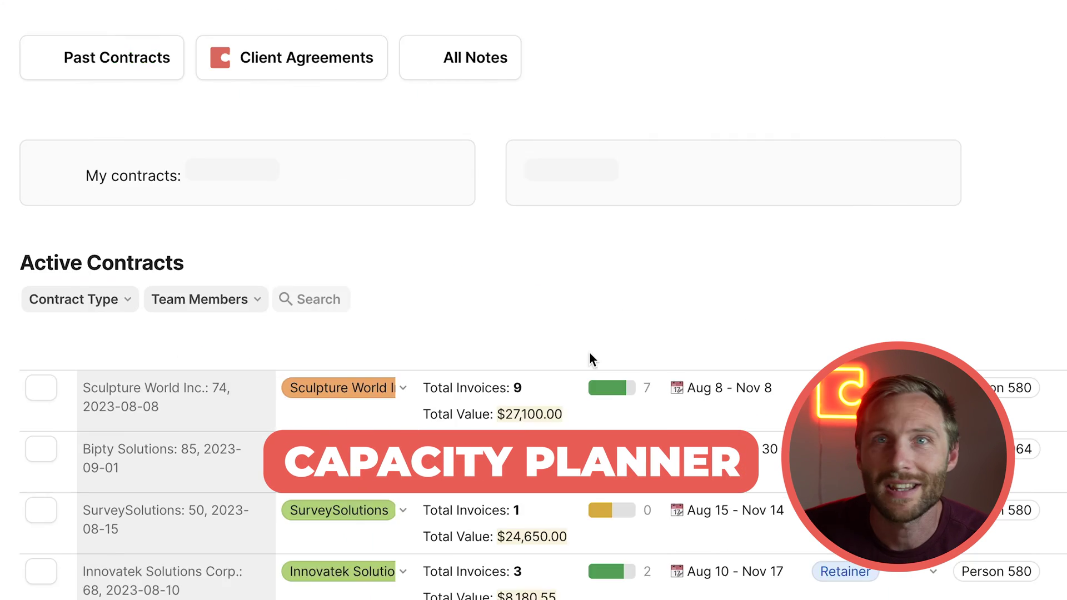
{"action": "left_click_drag", "start_coordinate": [231, 440], "coordinate": [225, 592]}
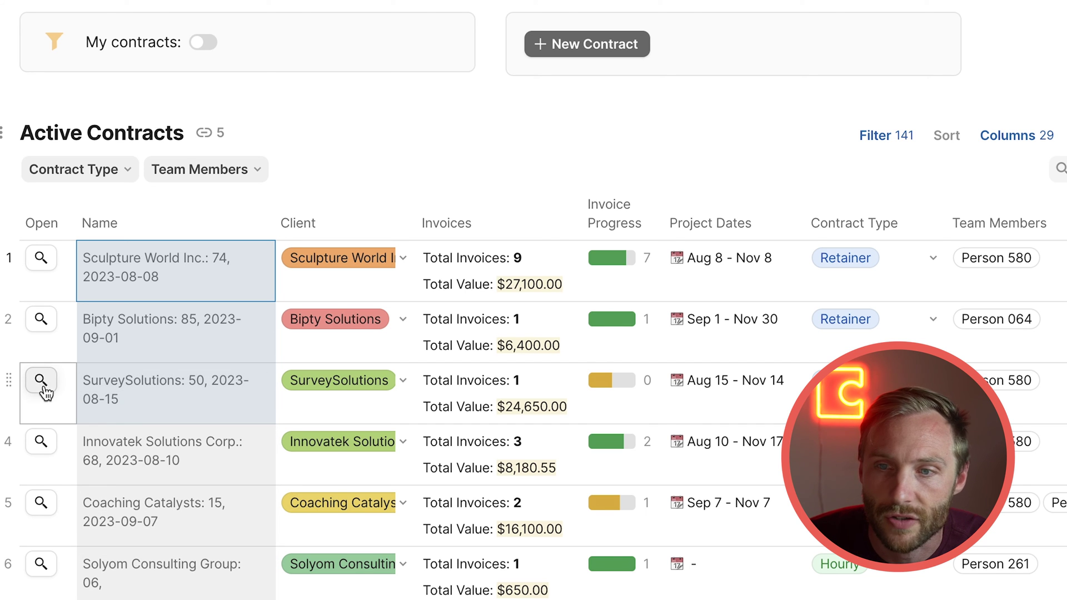
Create a new Transglobal Exchange Solutions contract running Dec 1 to Dec 31, 2023
{"action": "left_click", "coordinate": [599, 45]}
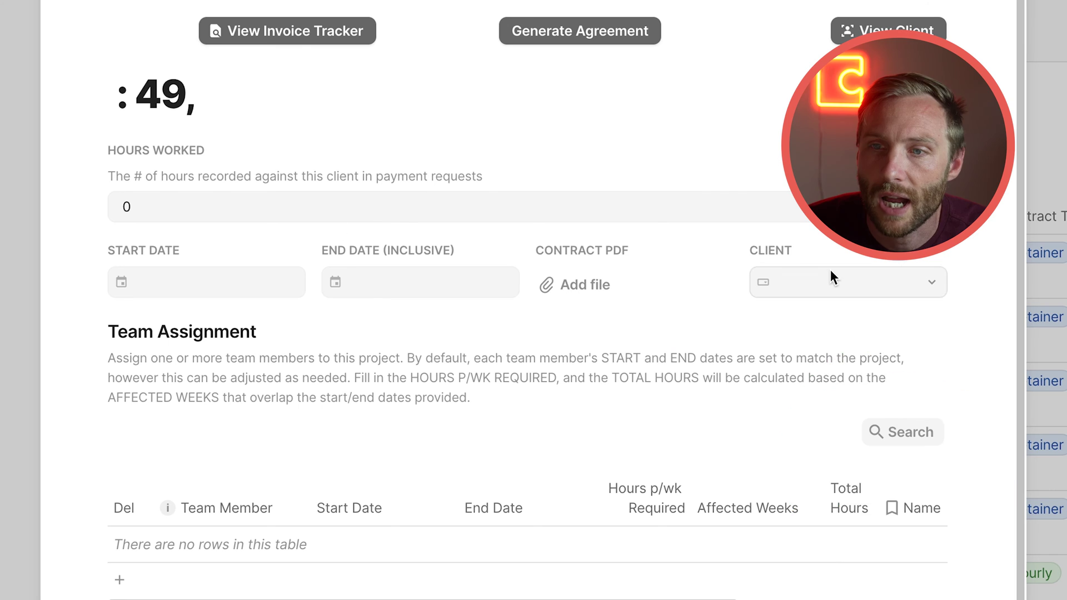
{"action": "left_click", "coordinate": [831, 276]}
{"action": "left_click", "coordinate": [1002, 357]}
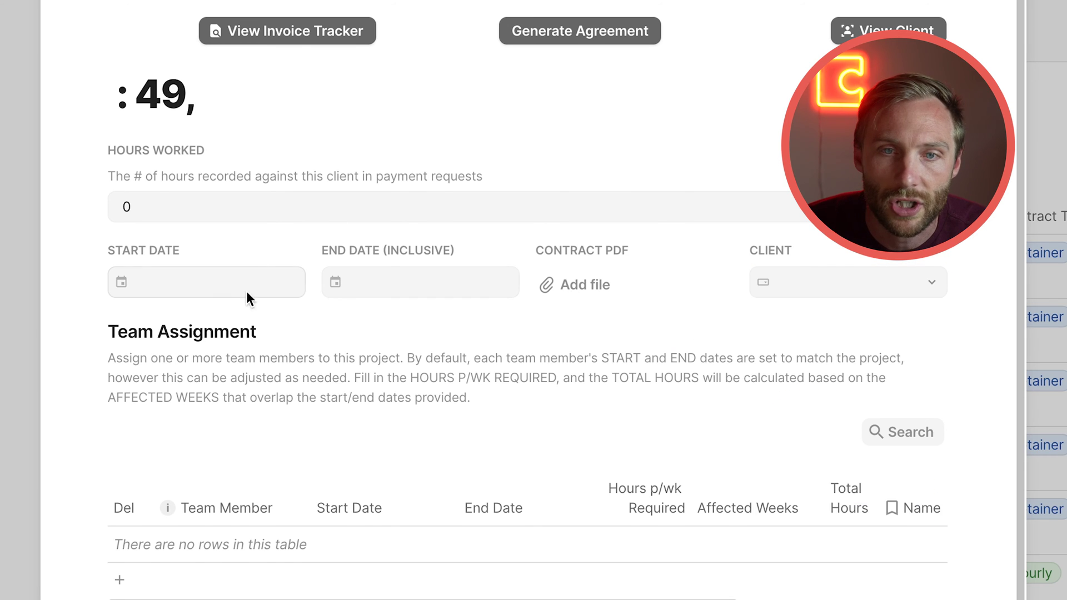
{"action": "left_click", "coordinate": [201, 280]}
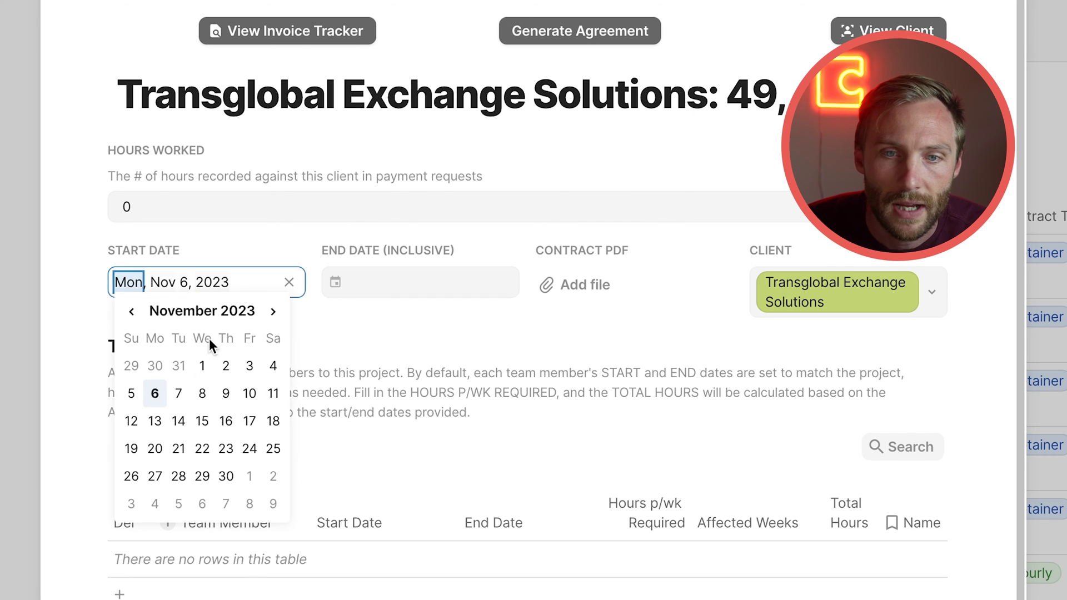
{"action": "left_click", "coordinate": [250, 476]}
{"action": "left_click", "coordinate": [336, 335]}
{"action": "left_click", "coordinate": [391, 330]}
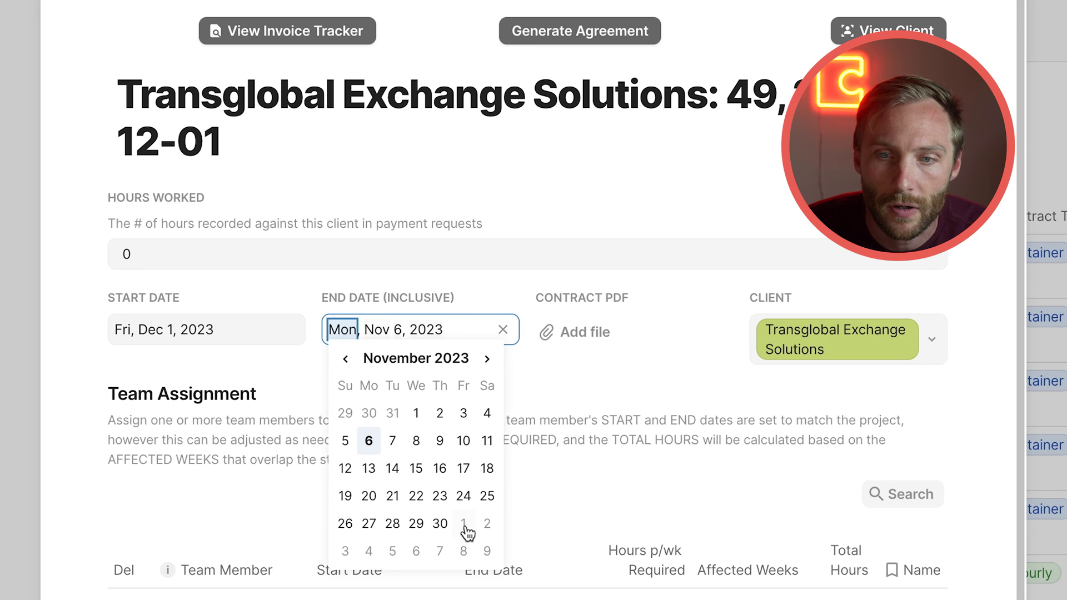
{"action": "left_click", "coordinate": [487, 359]}
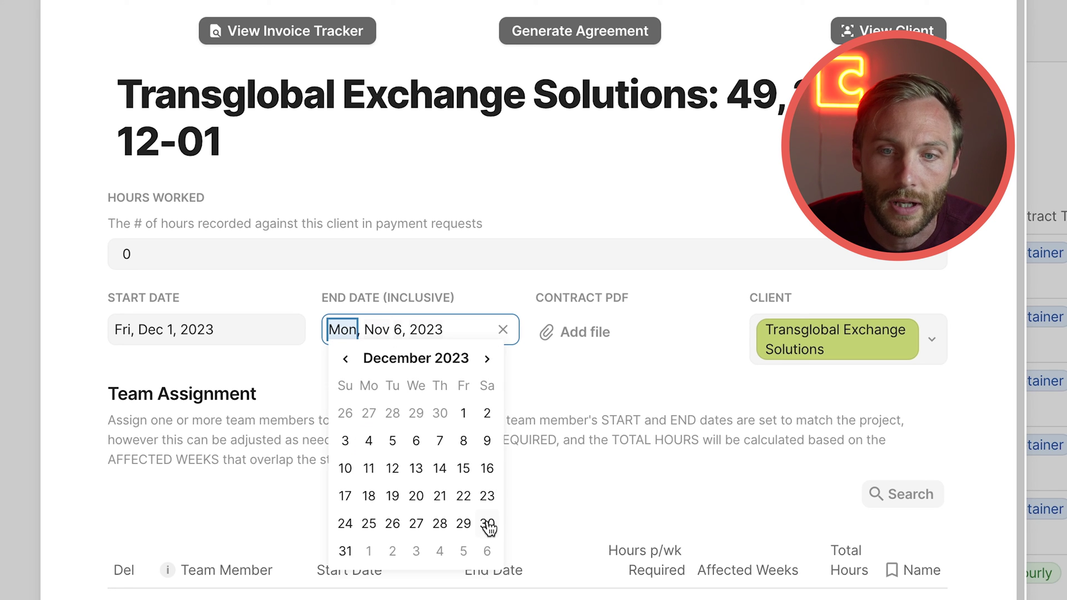
{"action": "left_click", "coordinate": [345, 552]}
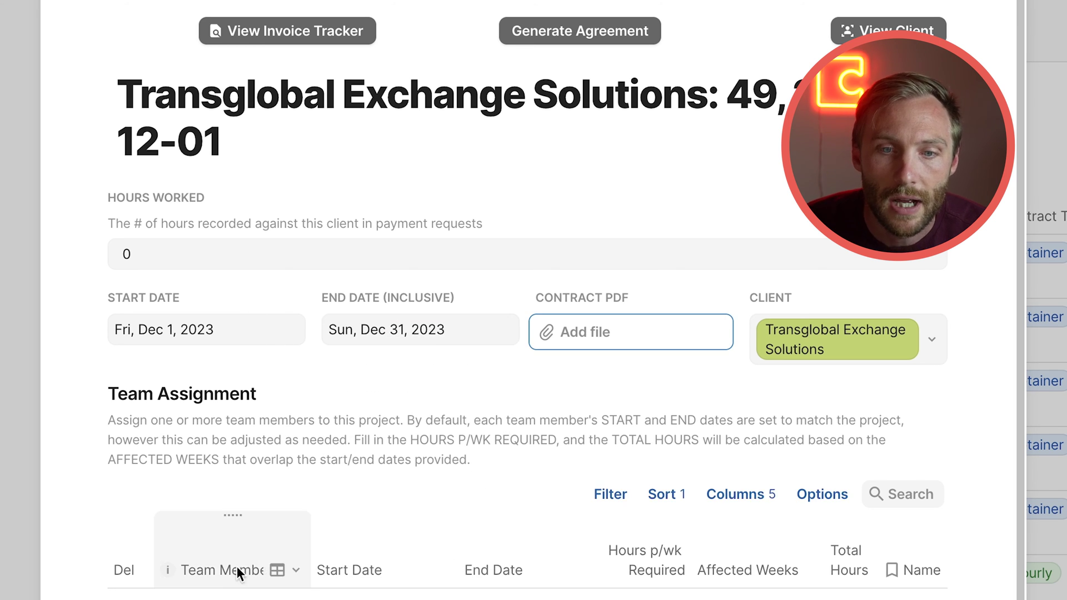
Add a team assignment row for one member at 5 hours per week, totalling 25 hours
{"action": "scroll", "coordinate": [231, 304], "scroll_direction": "down", "scroll_amount": 5}
{"action": "left_click", "coordinate": [240, 326]}
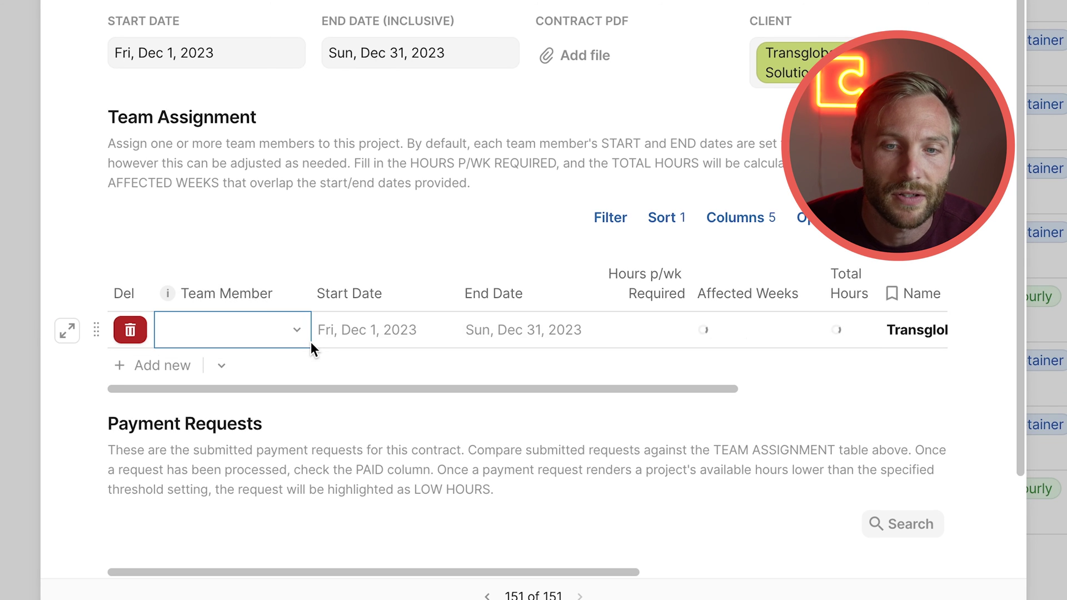
{"action": "left_click", "coordinate": [297, 336]}
{"action": "type", "text": "sc"}
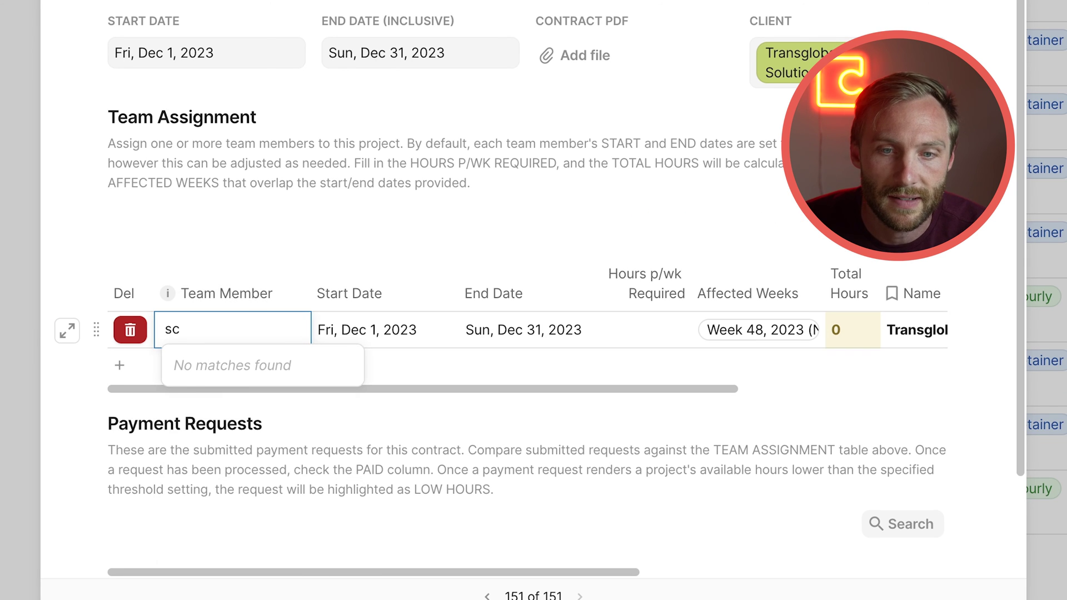
{"action": "key", "text": "BackSpace"}
{"action": "key", "text": "BackSpace"}
{"action": "left_click", "coordinate": [301, 468]}
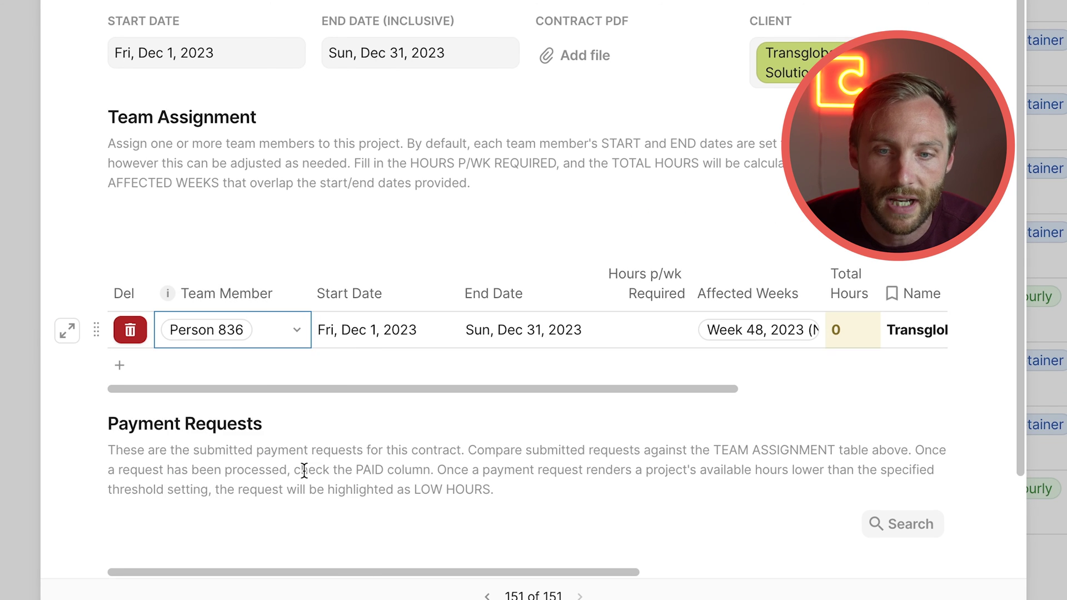
{"action": "left_click", "coordinate": [621, 329]}
{"action": "type", "text": "5"}
{"action": "left_click", "coordinate": [654, 276]}
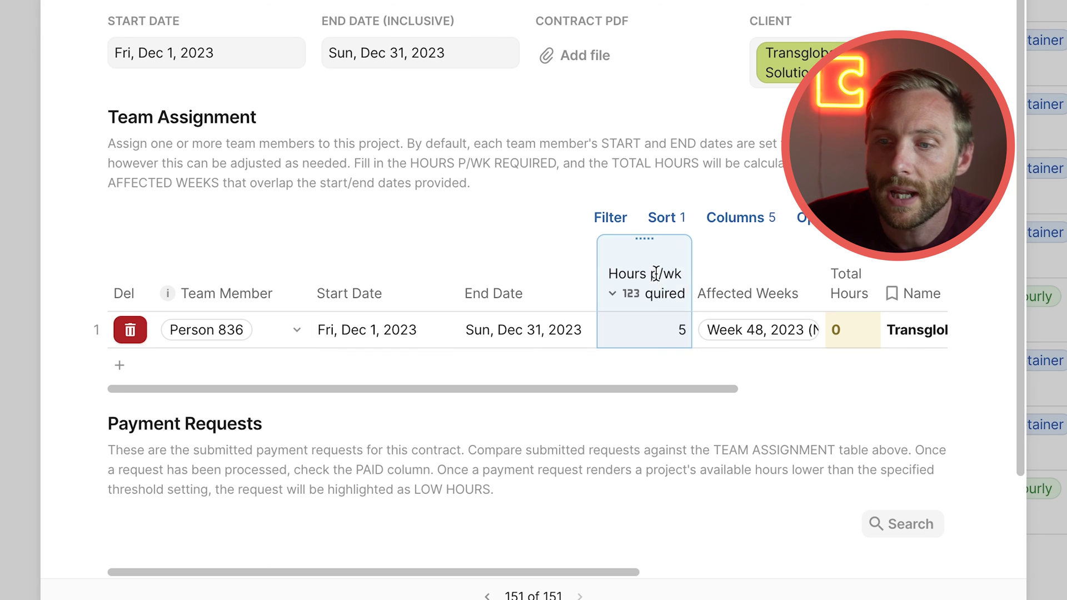
{"action": "left_click", "coordinate": [868, 335]}
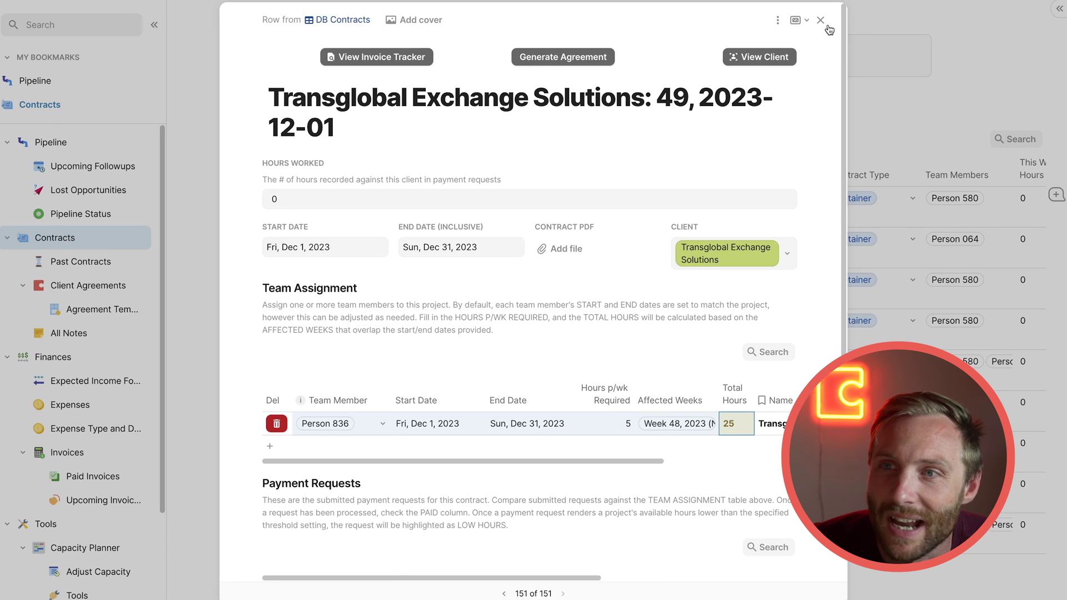
Close the contract, go to the Capacity Planner, and select Person 580's Dec 4 week
{"action": "left_click", "coordinate": [825, 24]}
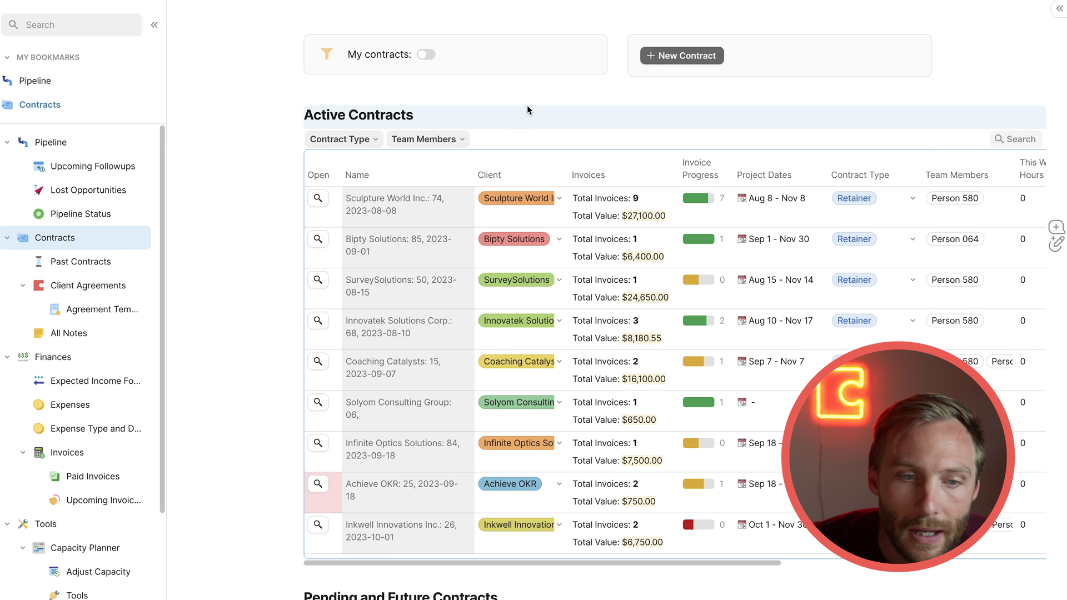
{"action": "scroll", "coordinate": [76, 550], "scroll_direction": "down", "scroll_amount": 1}
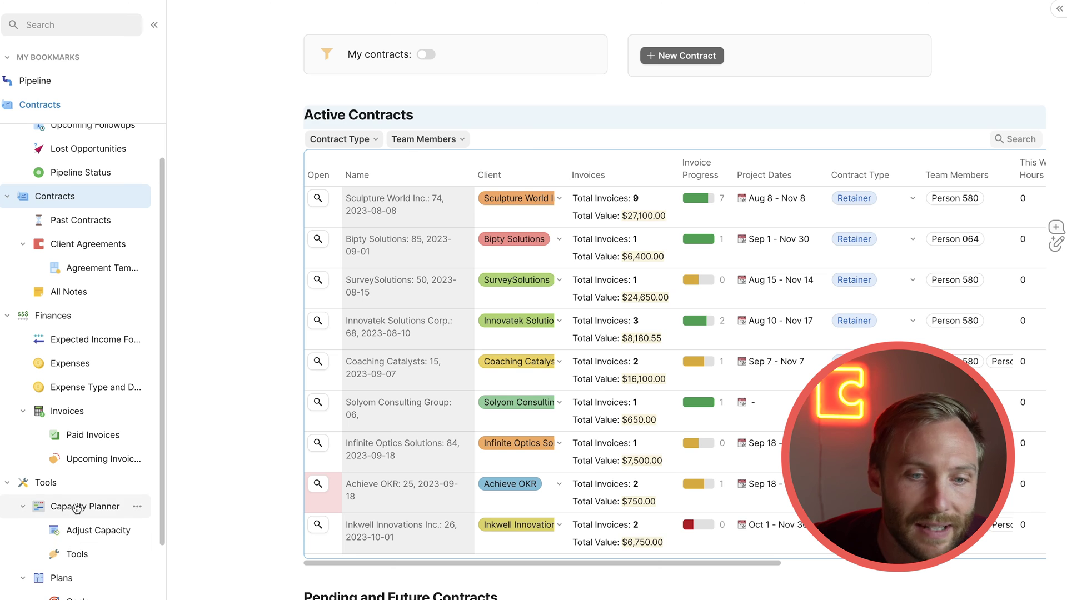
{"action": "left_click", "coordinate": [76, 507]}
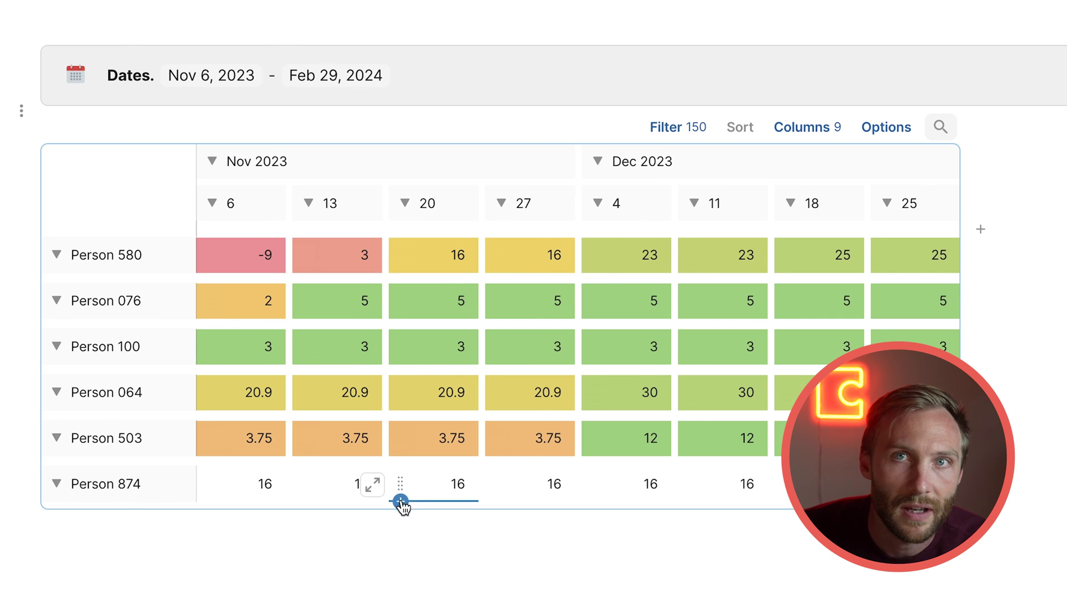
{"action": "left_click", "coordinate": [704, 586]}
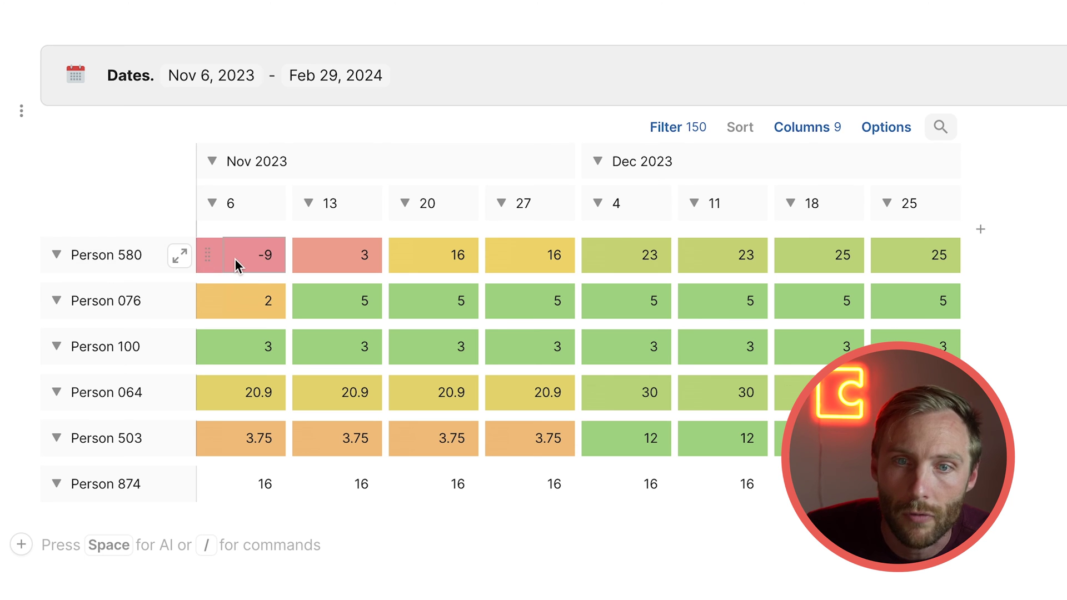
{"action": "left_click", "coordinate": [642, 263]}
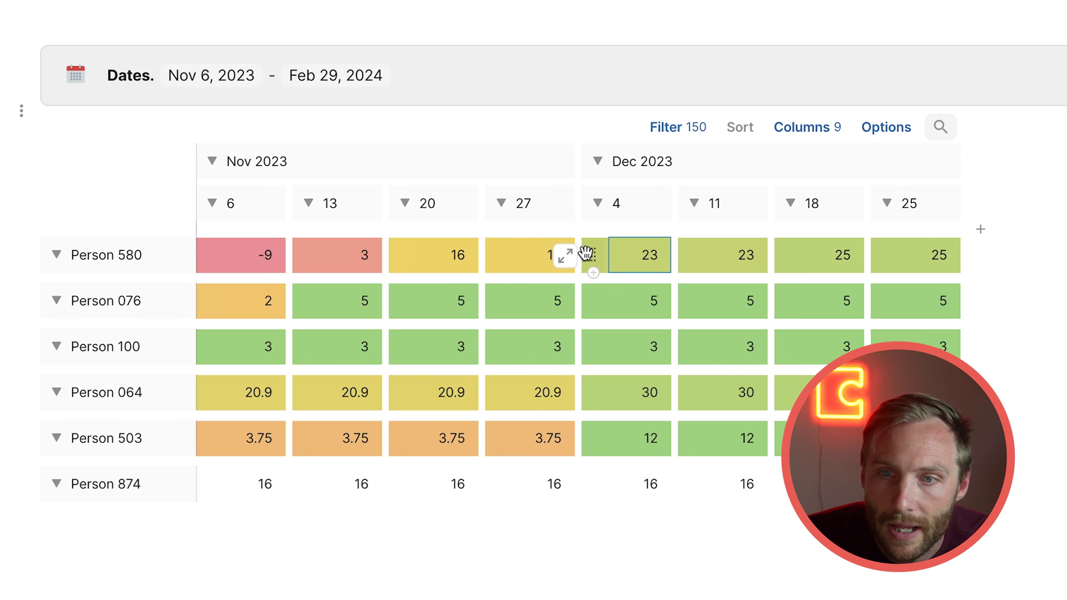
{"action": "left_click", "coordinate": [568, 257]}
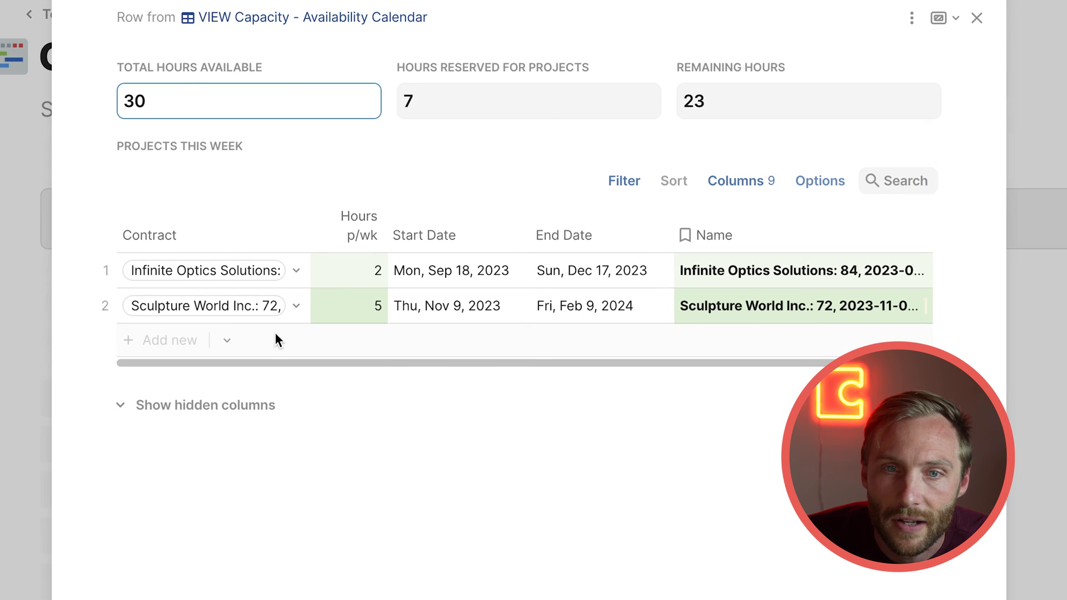
{"action": "left_click_drag", "start_coordinate": [336, 272], "coordinate": [756, 304]}
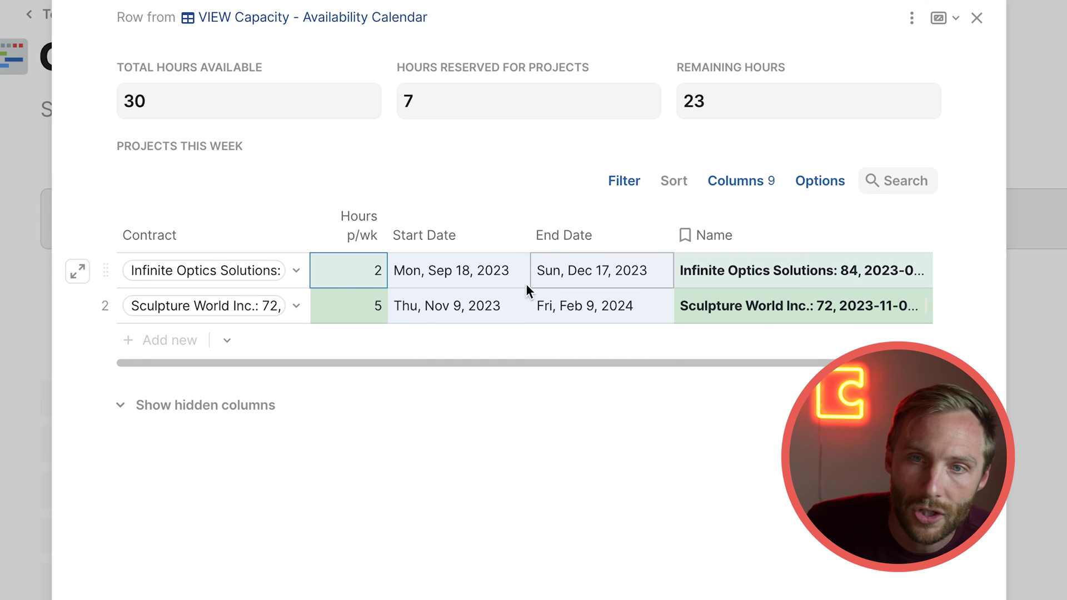
{"action": "left_click", "coordinate": [990, 17]}
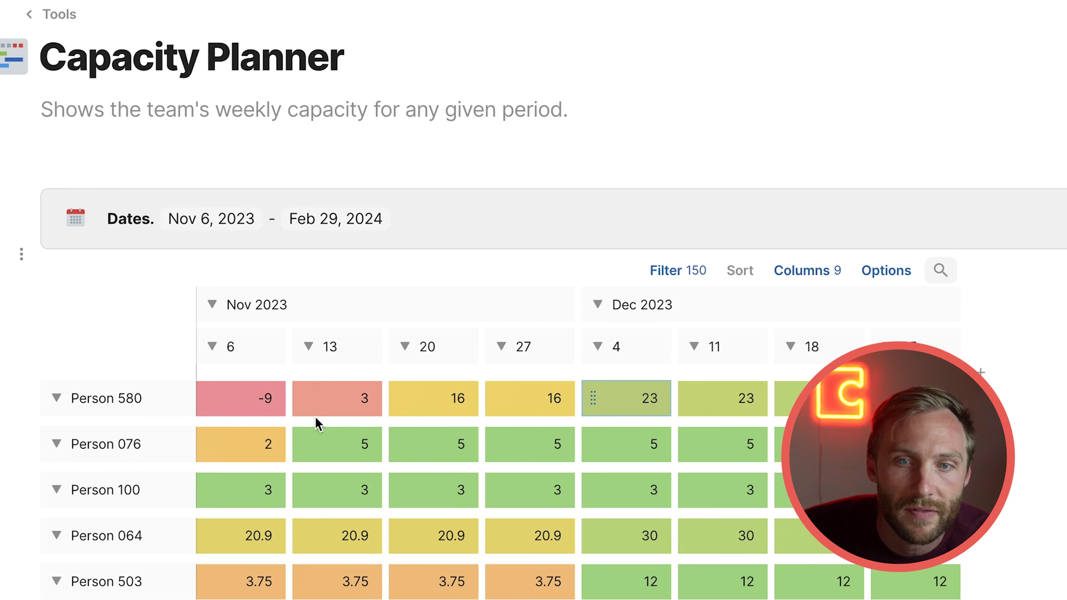
{"action": "left_click", "coordinate": [276, 400]}
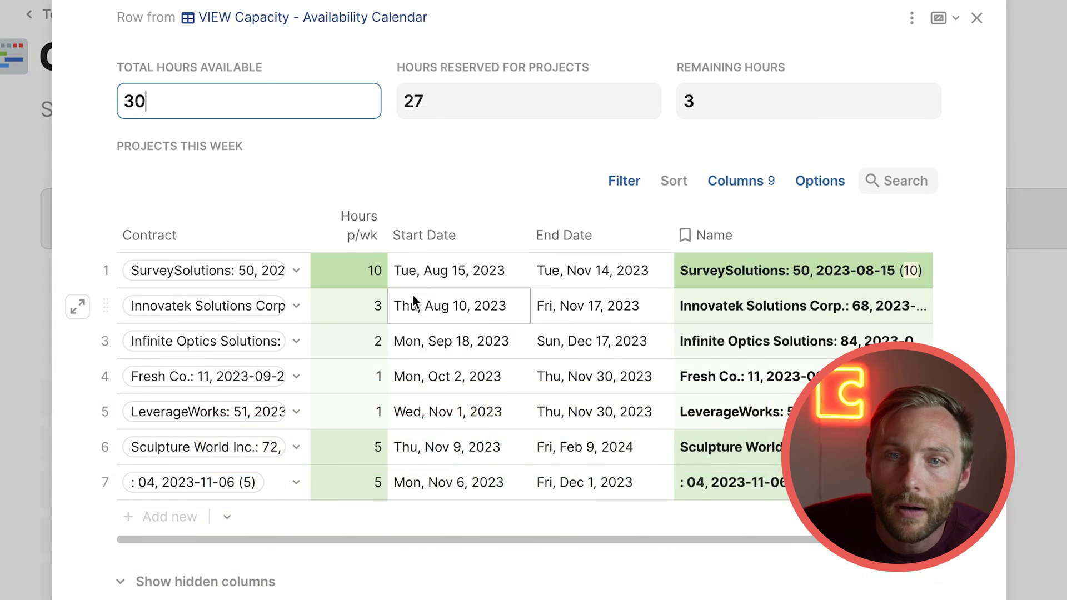
{"action": "left_click_drag", "start_coordinate": [376, 269], "coordinate": [692, 475]}
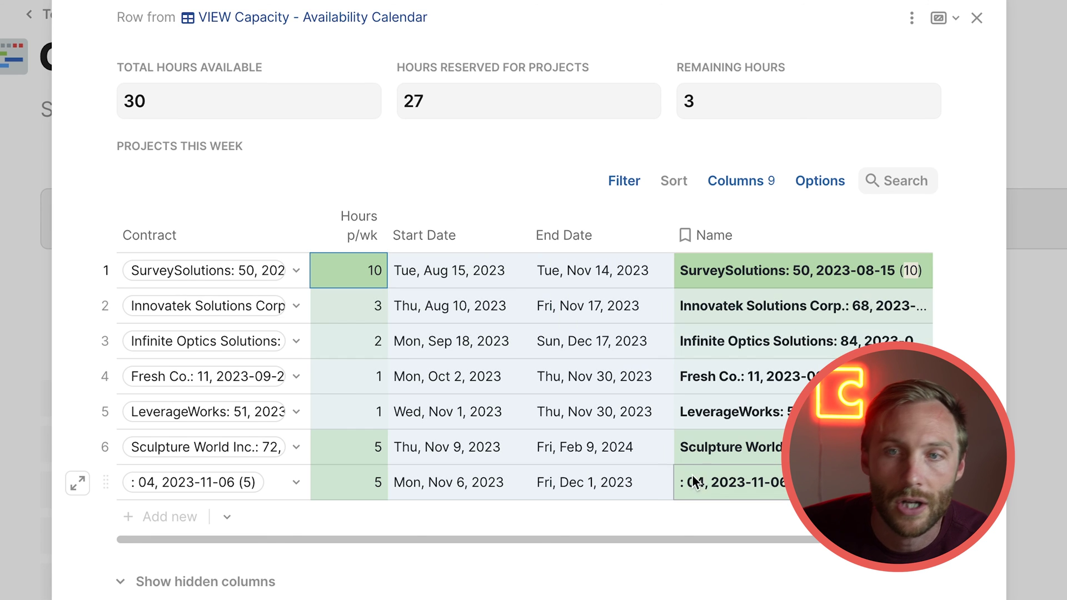
{"action": "left_click", "coordinate": [977, 18]}
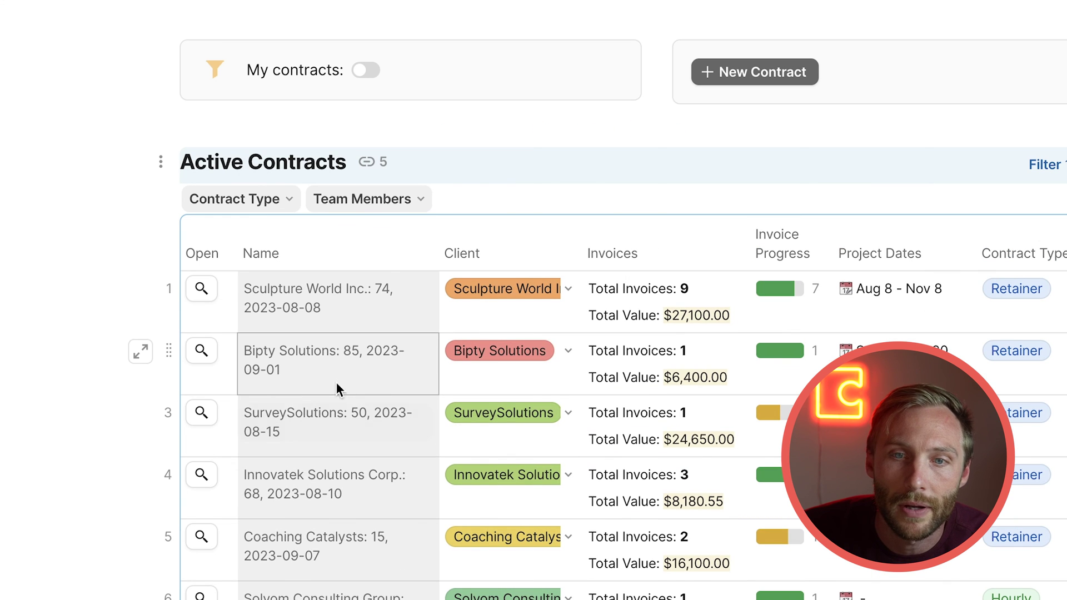
Select the Bipty Solutions and SurveySolutions contracts, then scroll the page list to Tools and Plans
{"action": "left_click", "coordinate": [339, 381]}
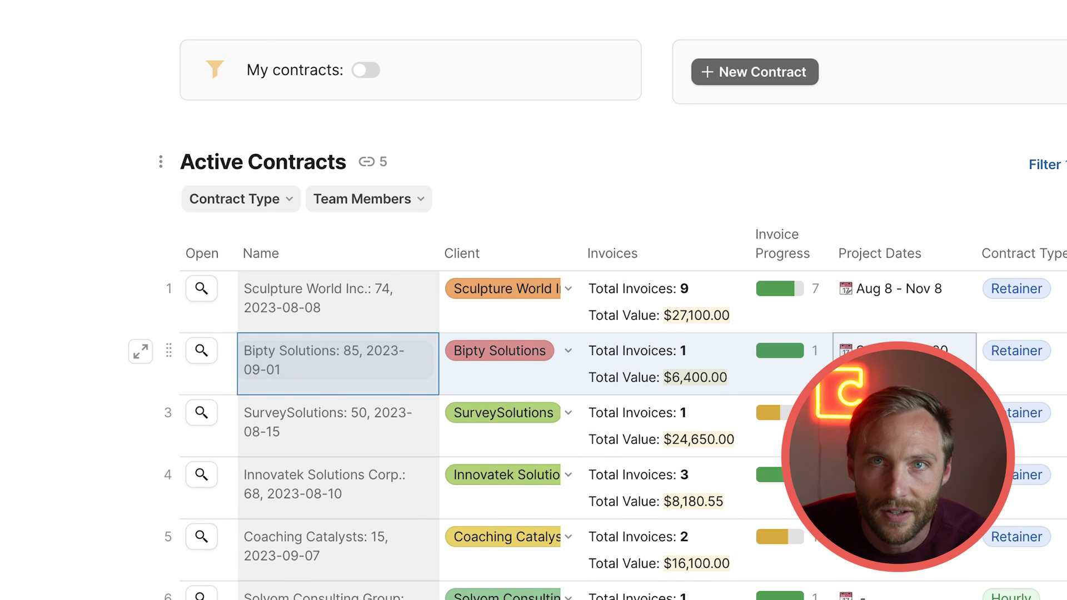
{"action": "left_click", "coordinate": [400, 437]}
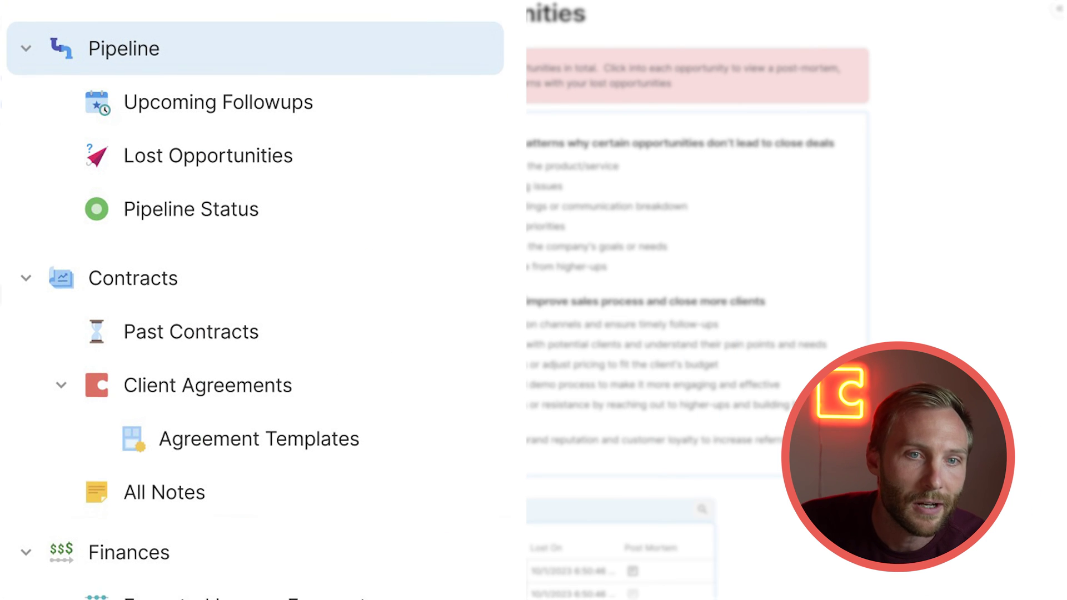
{"action": "scroll", "coordinate": [256, 301], "scroll_direction": "down", "scroll_amount": 3}
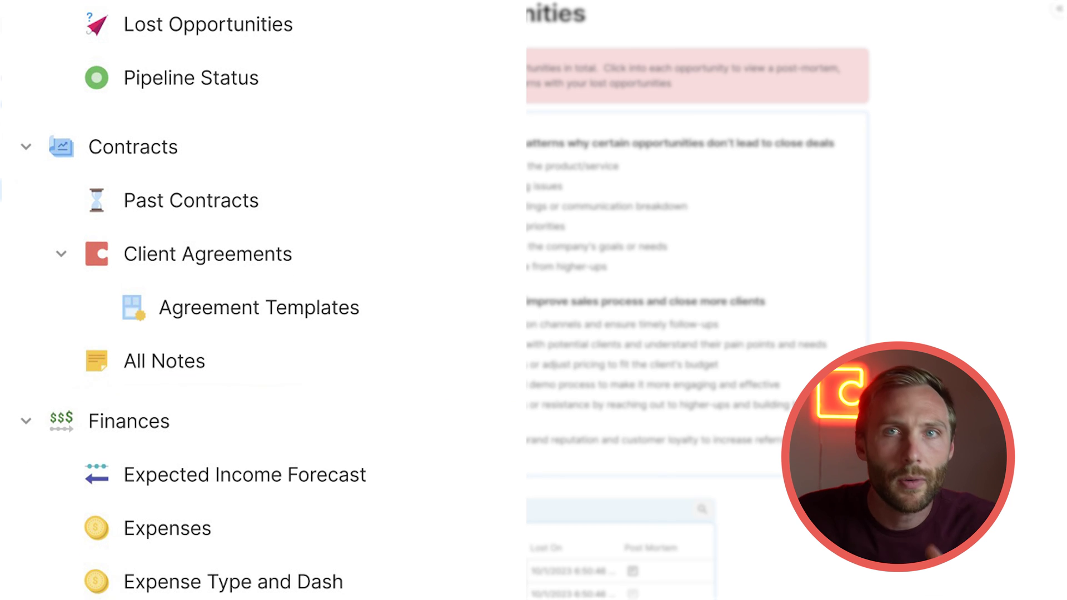
{"action": "scroll", "coordinate": [256, 300], "scroll_direction": "down", "scroll_amount": 3}
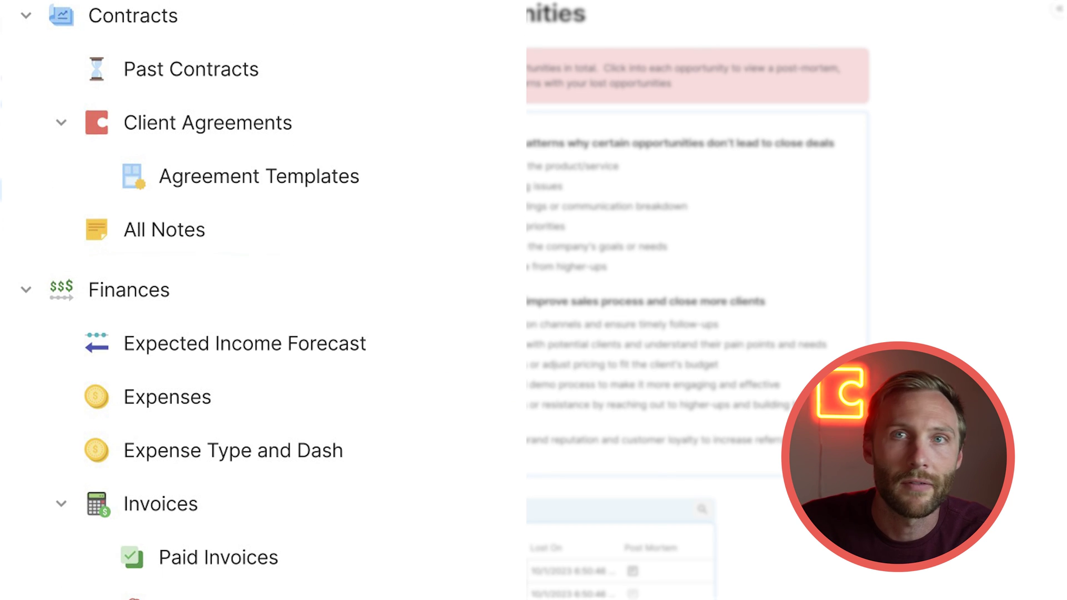
{"action": "scroll", "coordinate": [255, 300], "scroll_direction": "down", "scroll_amount": 3}
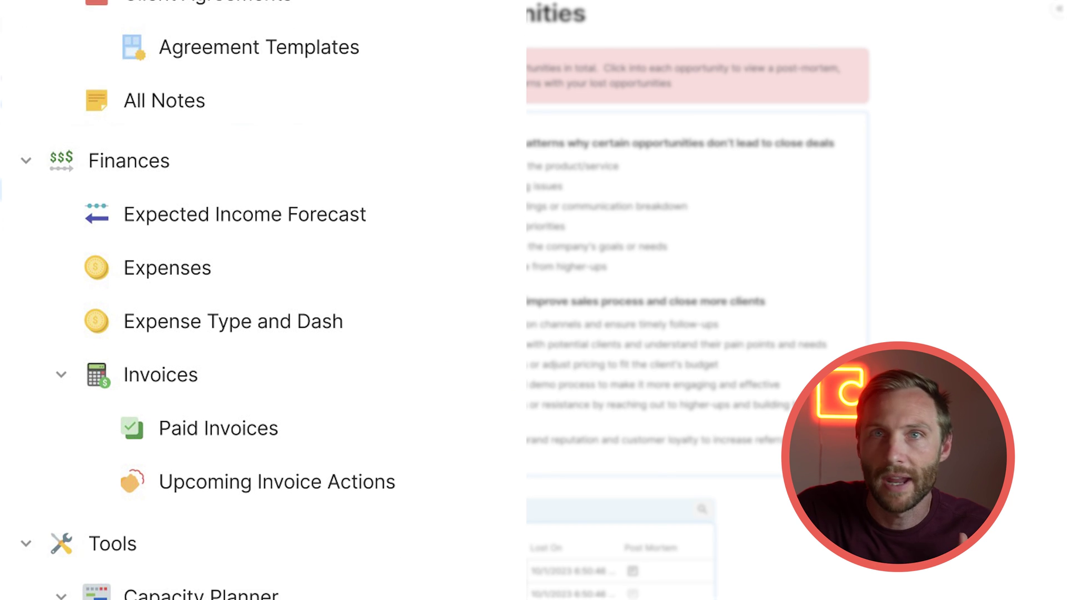
{"action": "scroll", "coordinate": [256, 300], "scroll_direction": "down", "scroll_amount": 3}
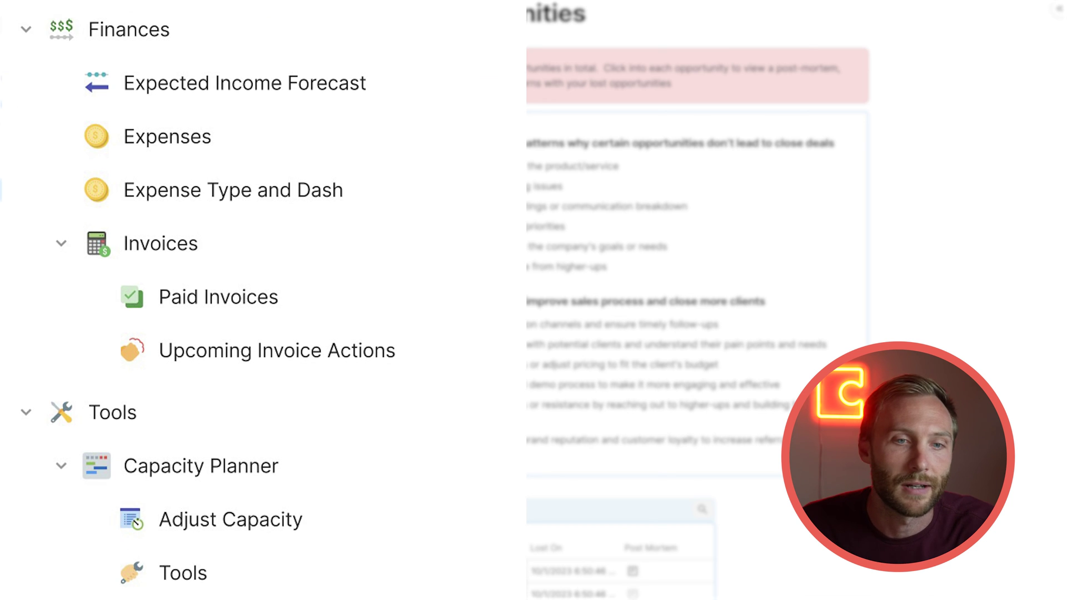
{"action": "scroll", "coordinate": [256, 300], "scroll_direction": "down", "scroll_amount": 3}
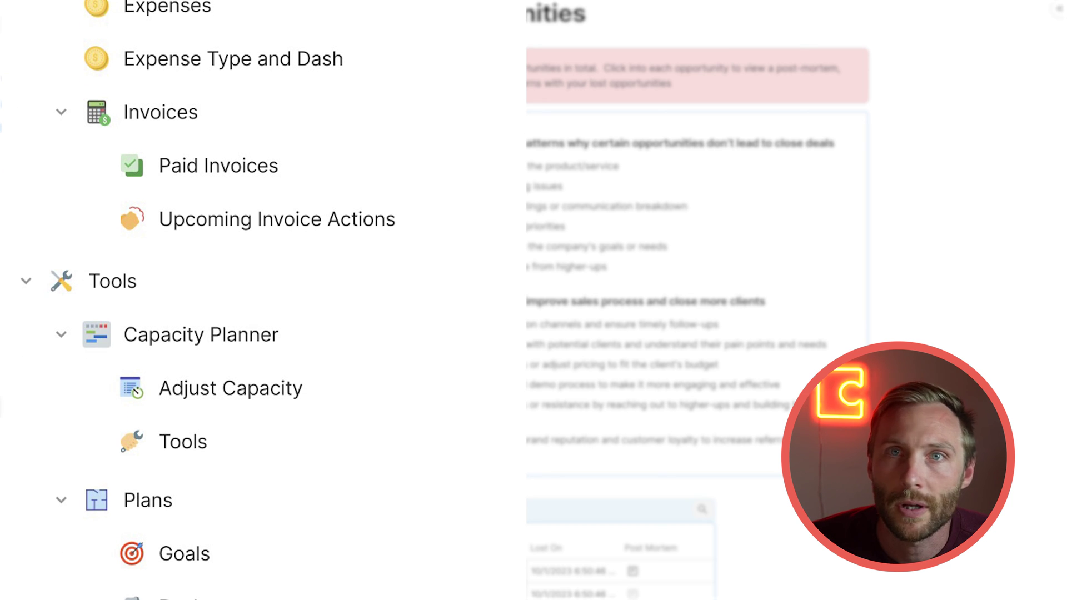
{"action": "scroll", "coordinate": [256, 301], "scroll_direction": "down", "scroll_amount": 3}
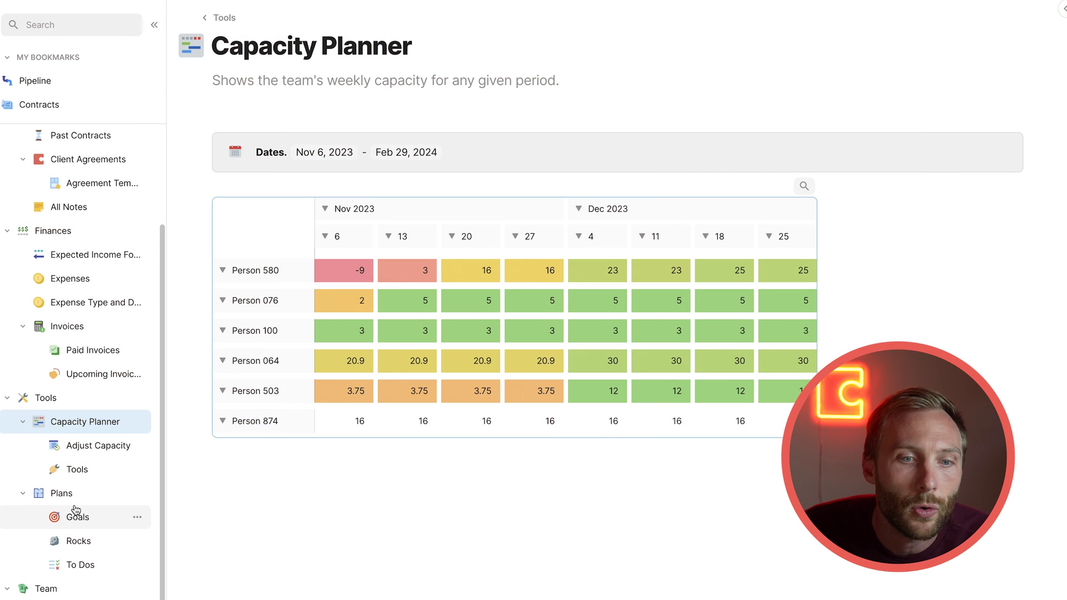
Go to Plans > Goals and open the 500k in Revenue goal's details
{"action": "left_click", "coordinate": [75, 503]}
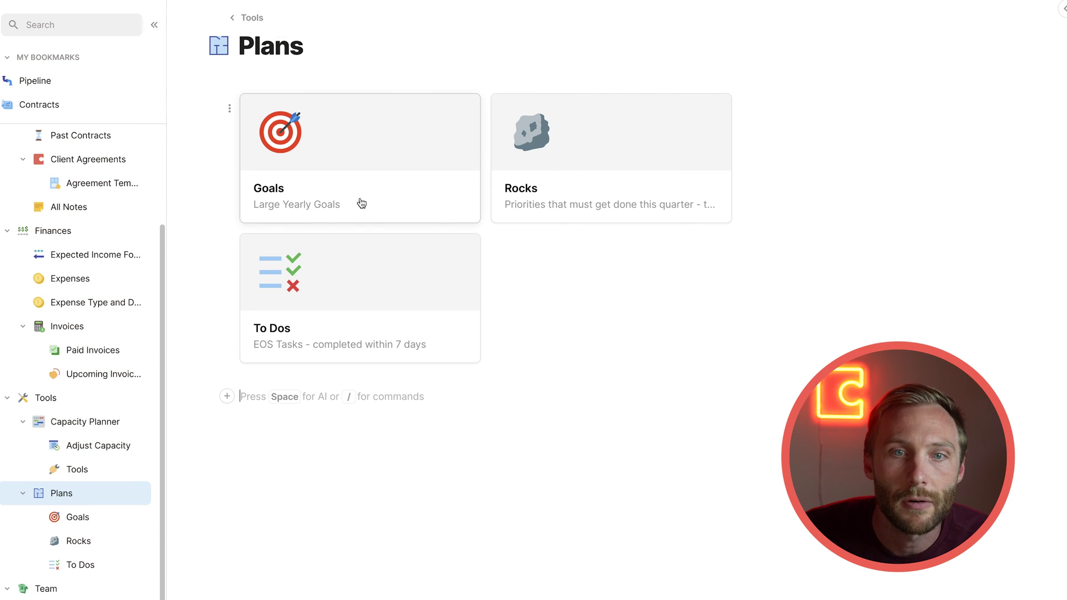
{"action": "left_click", "coordinate": [300, 205]}
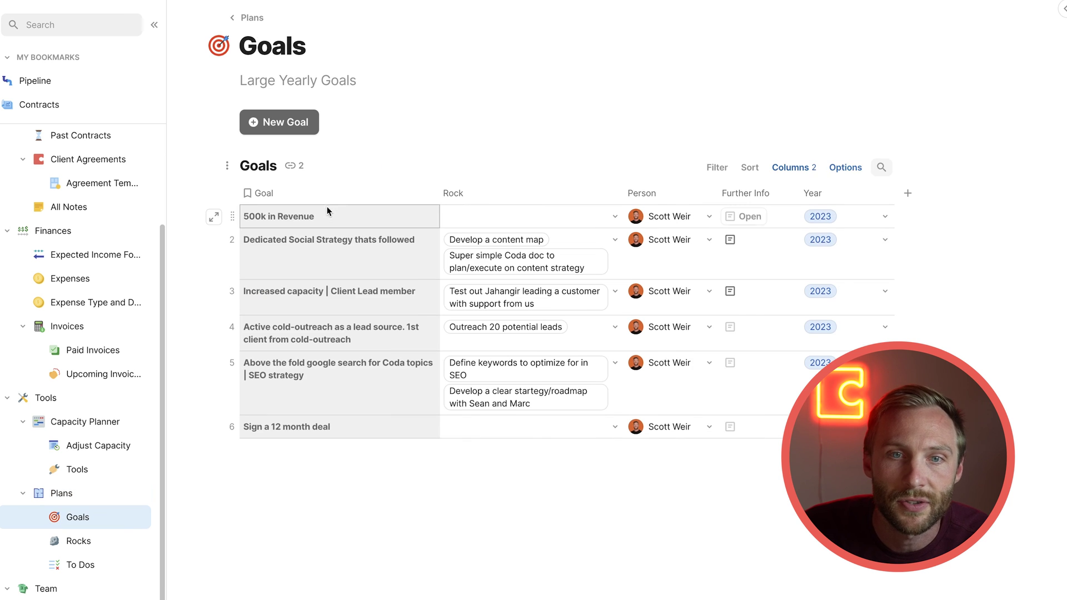
{"action": "left_click_drag", "start_coordinate": [333, 226], "coordinate": [352, 423]}
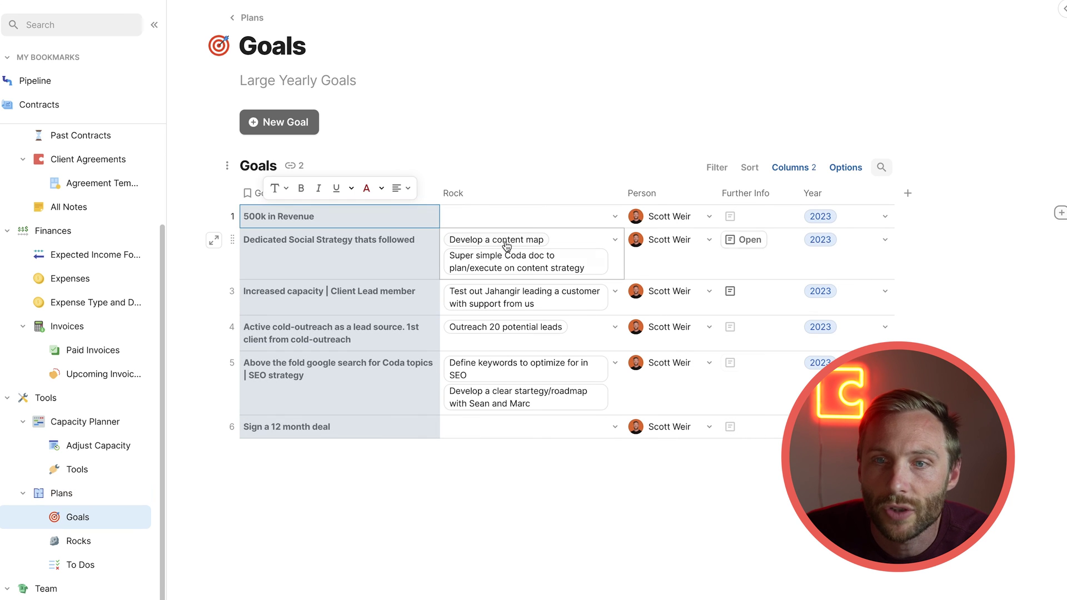
{"action": "left_click", "coordinate": [217, 217]}
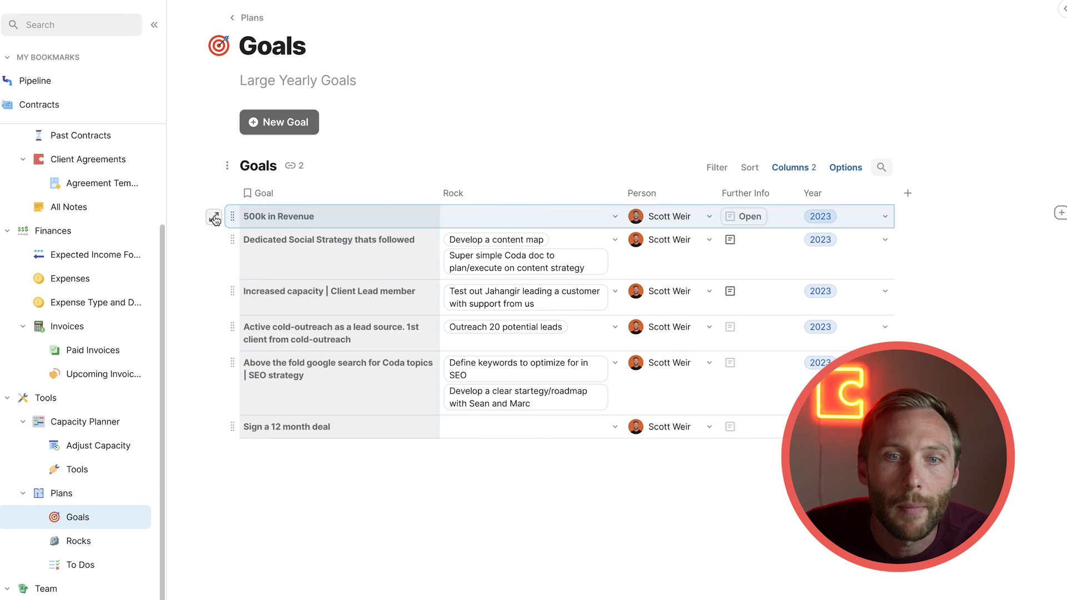
Add three blank rocks to the goal, then view and close the first one's details
{"action": "left_click", "coordinate": [312, 172]}
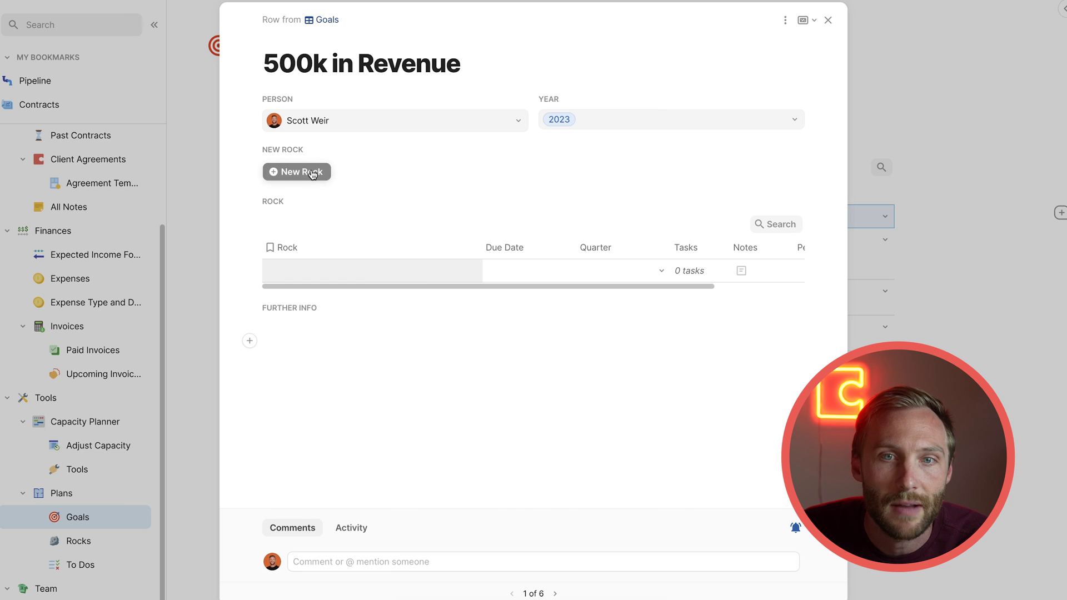
{"action": "left_click", "coordinate": [312, 173]}
{"action": "left_click", "coordinate": [312, 173]}
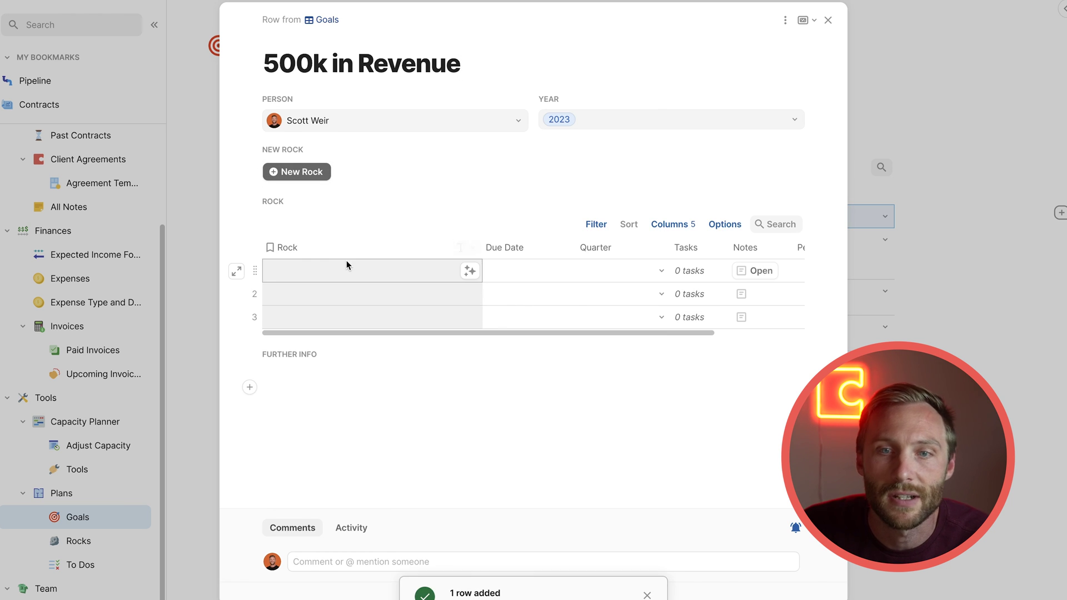
{"action": "left_click_drag", "start_coordinate": [348, 265], "coordinate": [351, 335]}
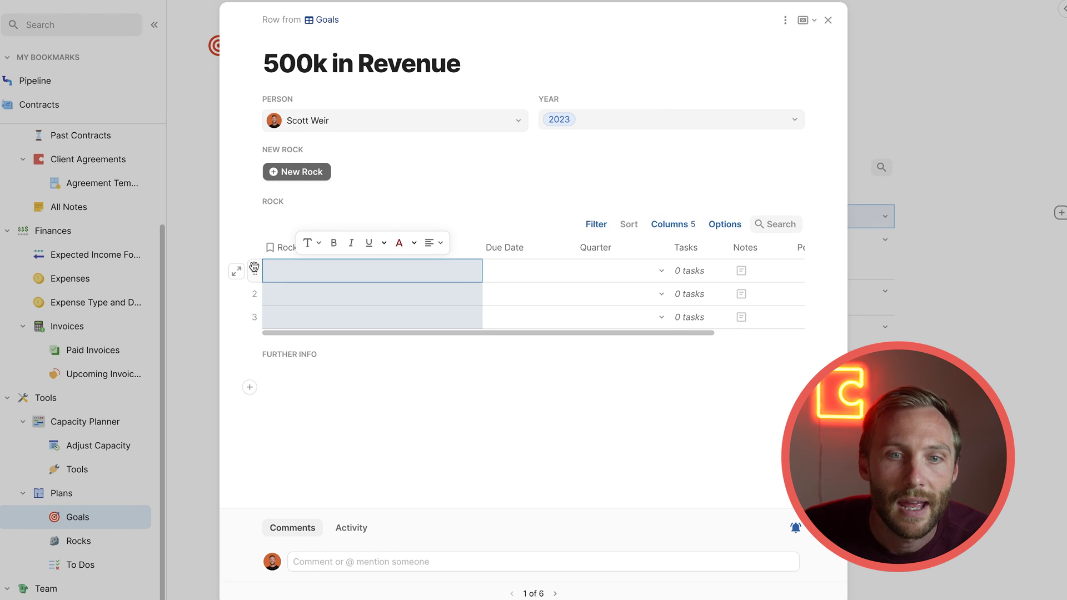
{"action": "left_click", "coordinate": [238, 272]}
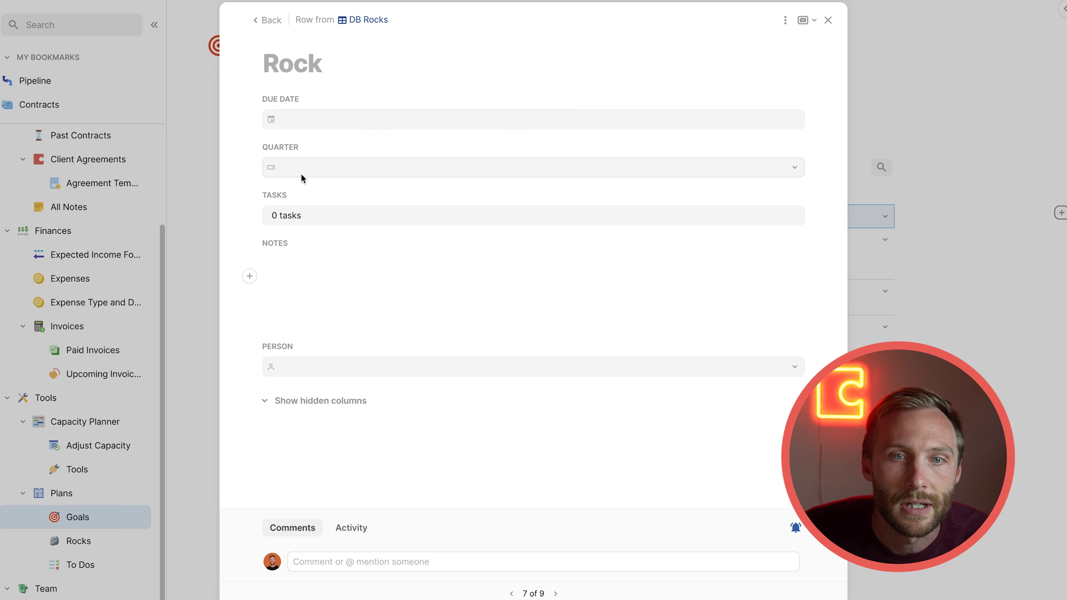
{"action": "left_click", "coordinate": [828, 21]}
On the Rocks page, view the Develop a content map rock's details, then close them
{"action": "left_click", "coordinate": [130, 542]}
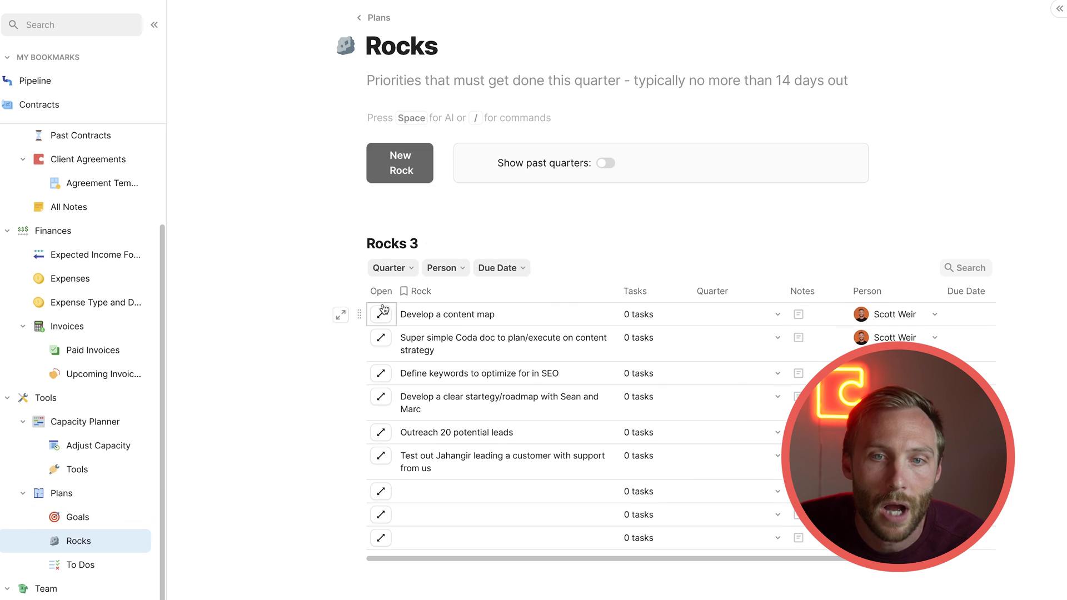
{"action": "left_click", "coordinate": [458, 322]}
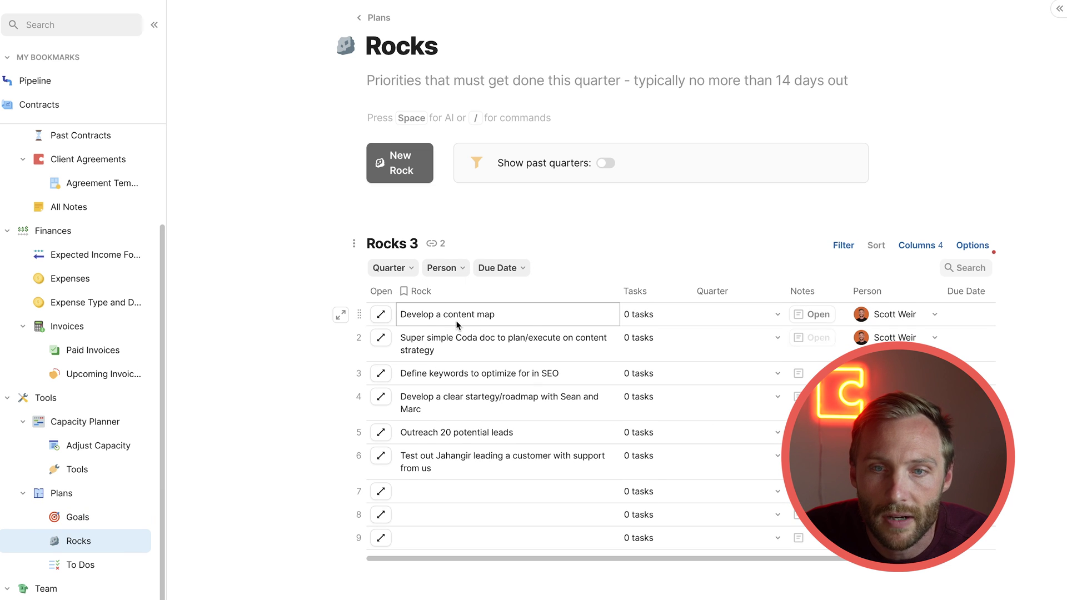
{"action": "left_click", "coordinate": [381, 314]}
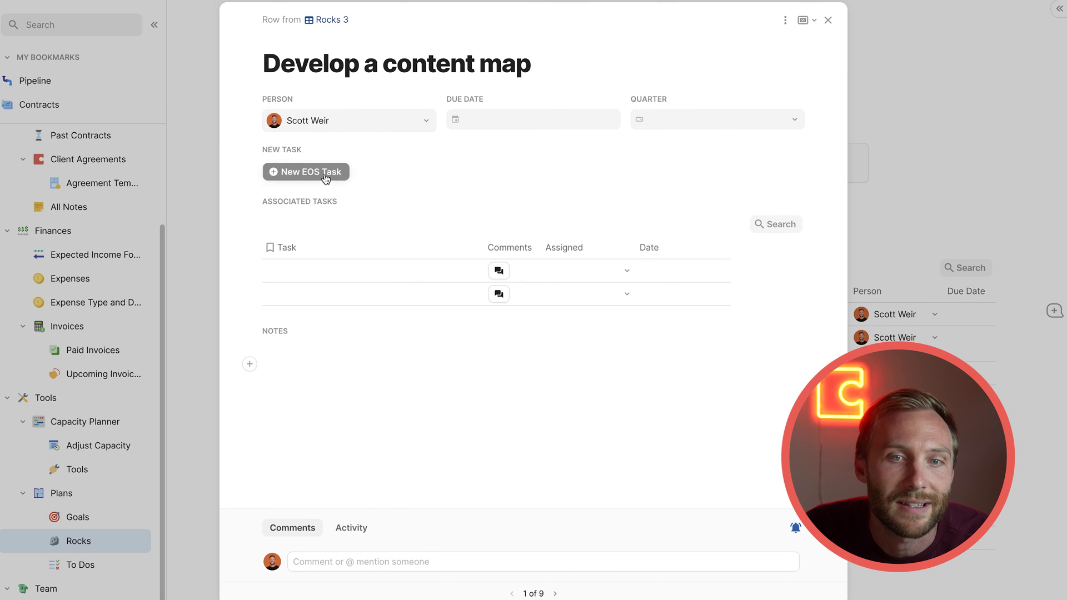
{"action": "left_click", "coordinate": [828, 21]}
{"action": "scroll", "coordinate": [36, 578], "scroll_direction": "up", "scroll_amount": 5}
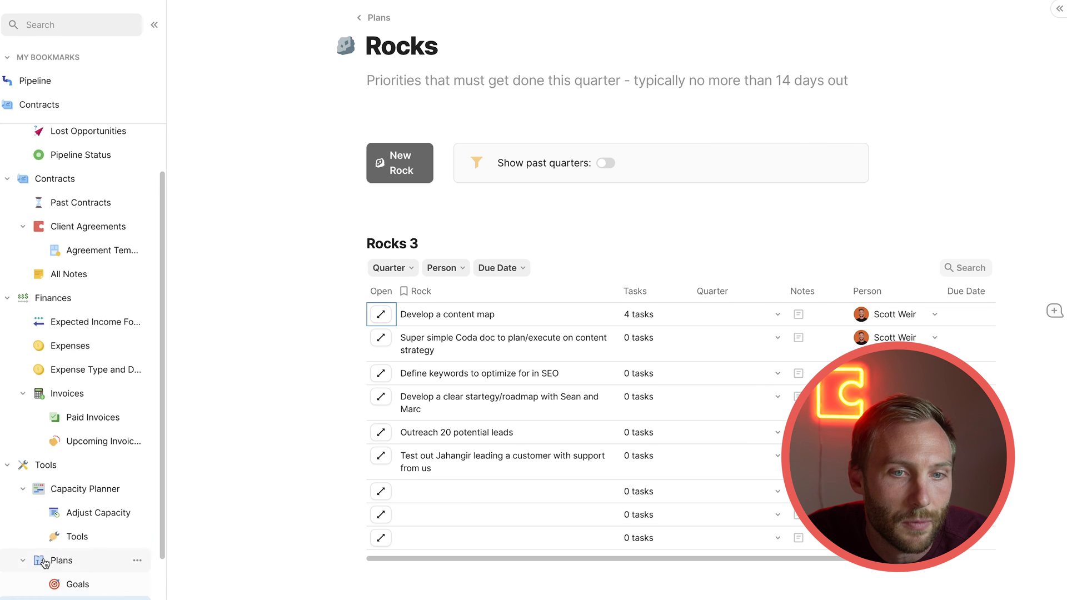